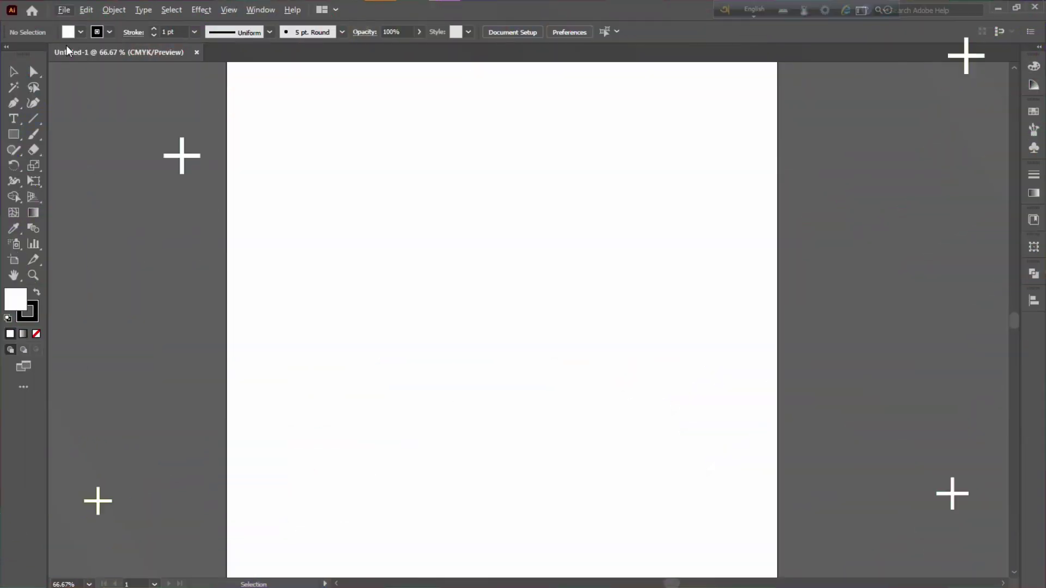
- Set the fill to None and draw a perfect circle near the artboard centre
{"action": "left_click", "coordinate": [80, 34]}
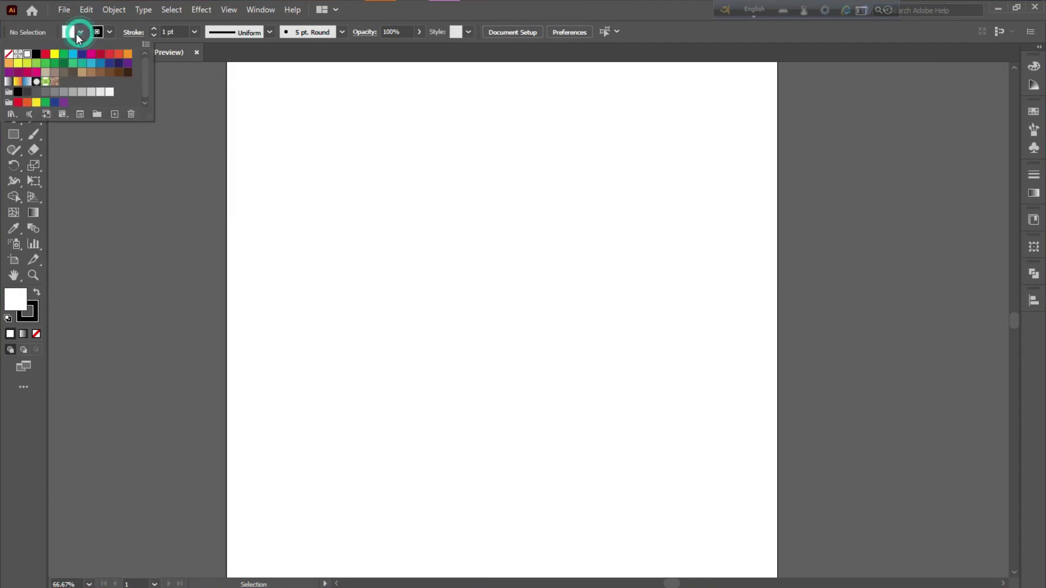
{"action": "left_click", "coordinate": [8, 54]}
{"action": "left_click", "coordinate": [355, 324]}
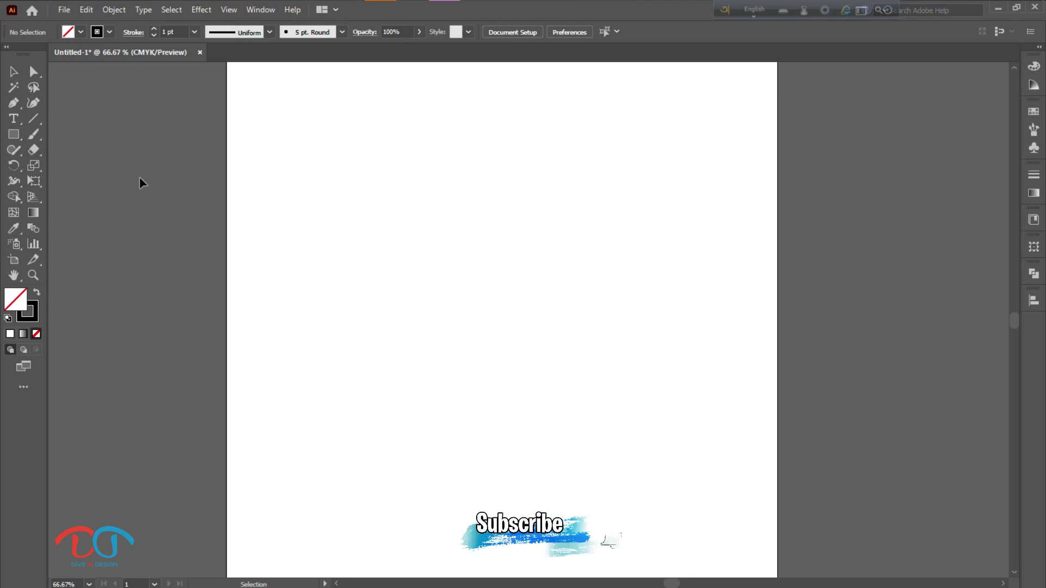
{"action": "left_click", "coordinate": [16, 134]}
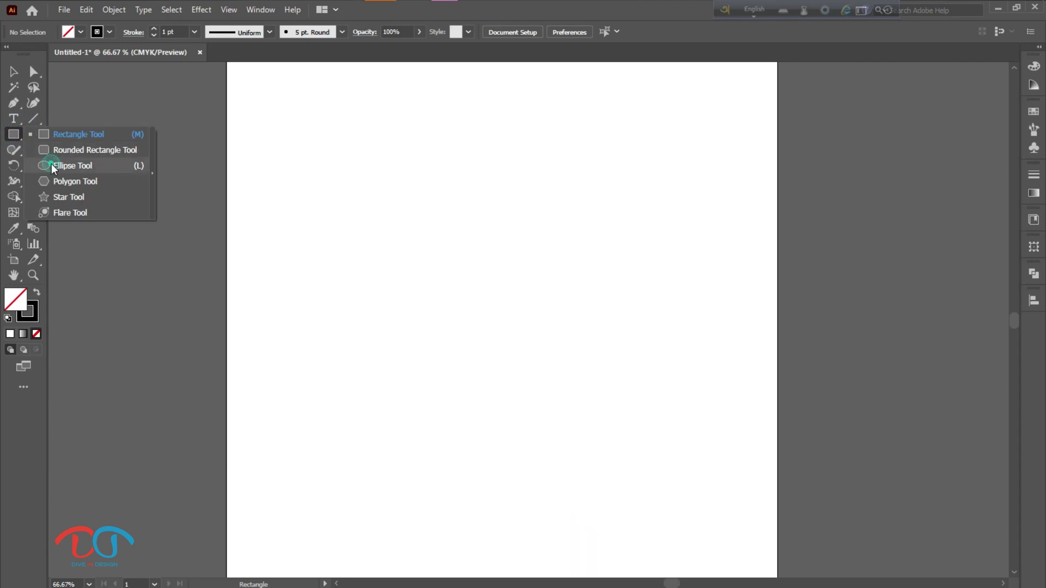
{"action": "left_click", "coordinate": [55, 166]}
{"action": "left_click_drag", "start_coordinate": [502, 330], "coordinate": [570, 402]}
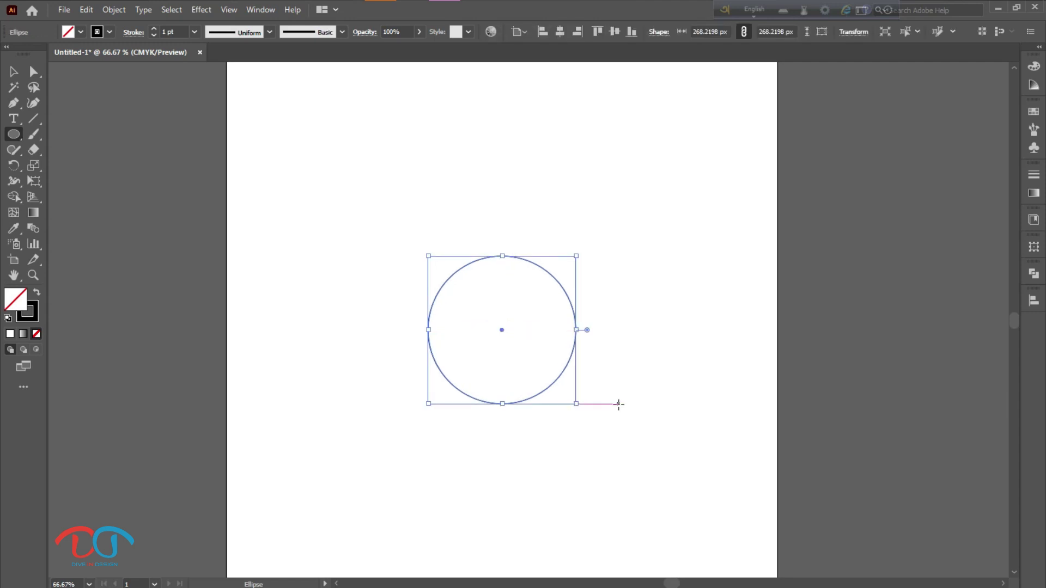
{"action": "key", "text": "ctrl+1"}
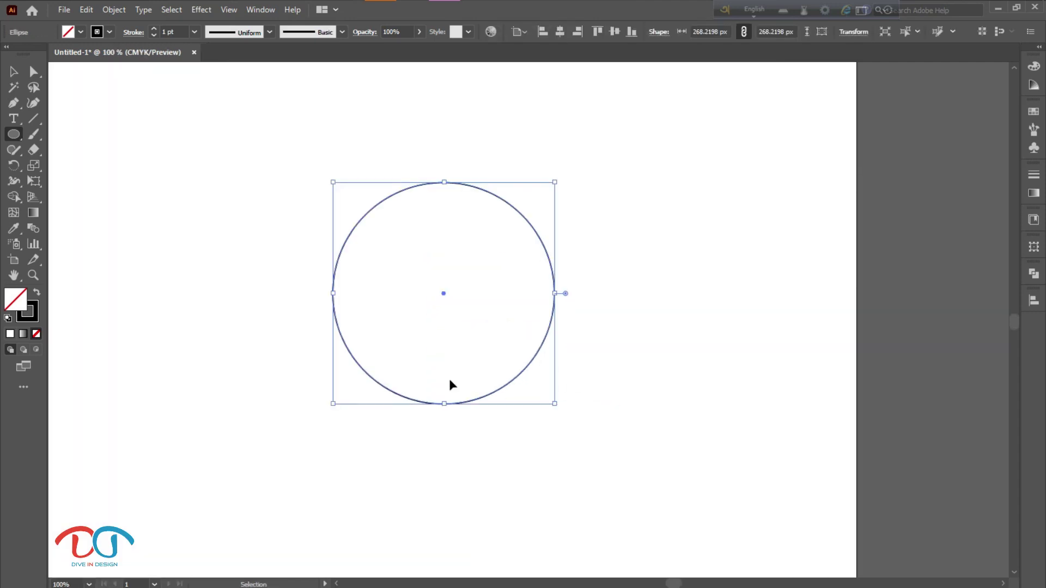
{"action": "scroll", "coordinate": [451, 386], "scroll_direction": "left", "scroll_amount": 1}
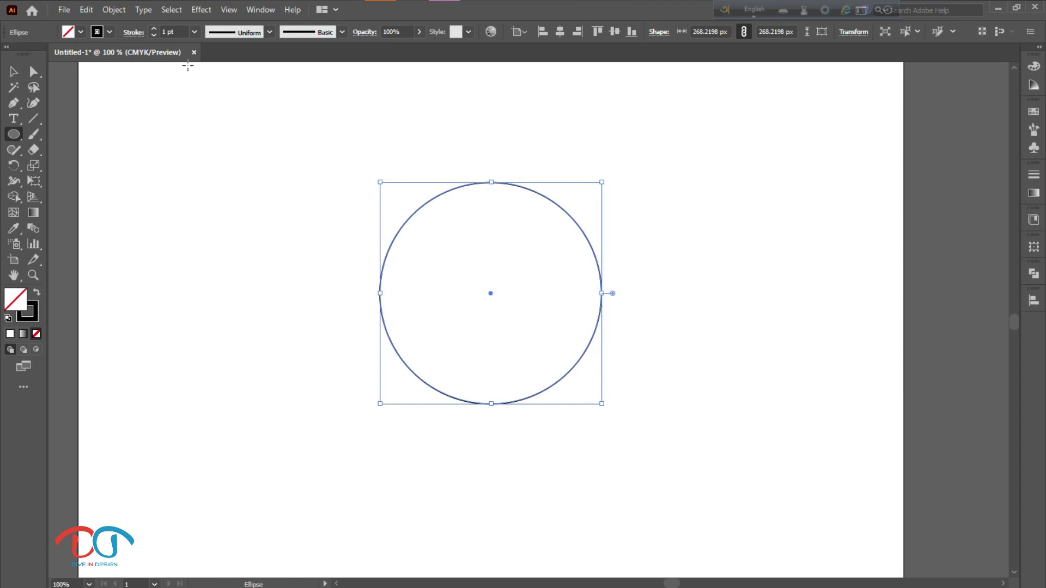
- Raise the circle's stroke weight to 4 pt and reselect it
{"action": "left_click", "coordinate": [155, 28]}
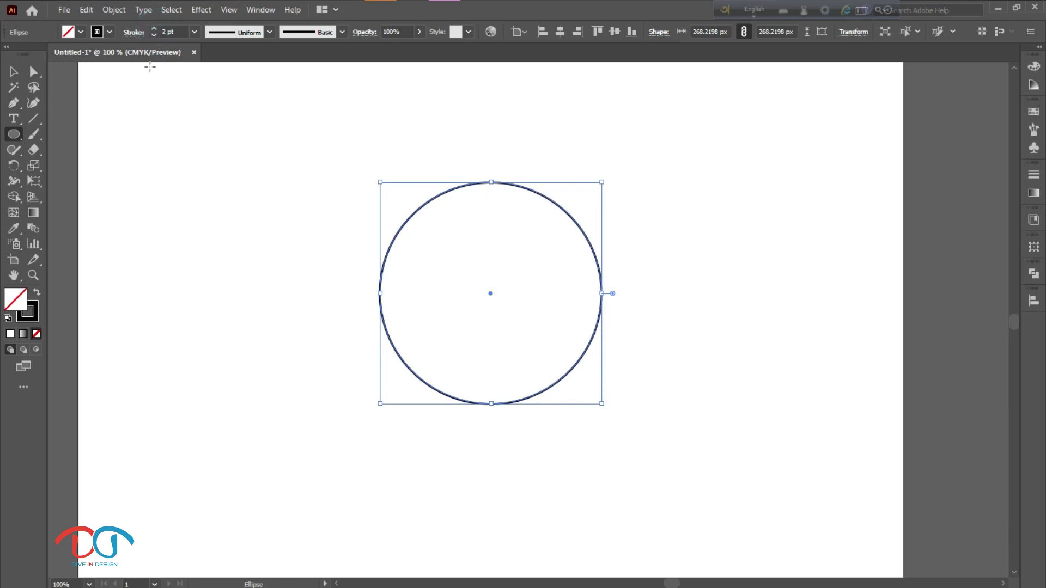
{"action": "left_click", "coordinate": [155, 28]}
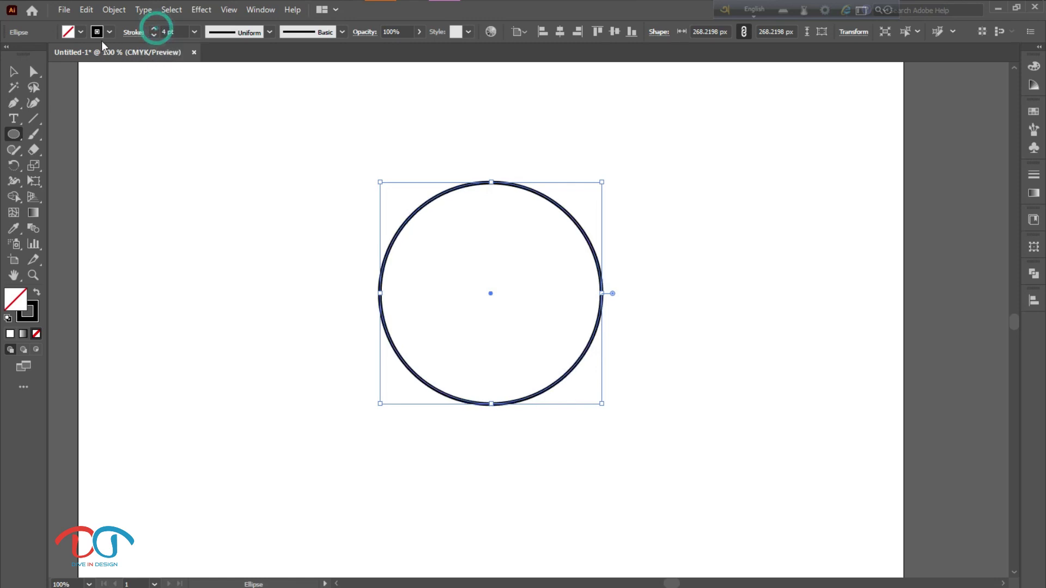
{"action": "left_click", "coordinate": [19, 70]}
{"action": "left_click", "coordinate": [248, 242]}
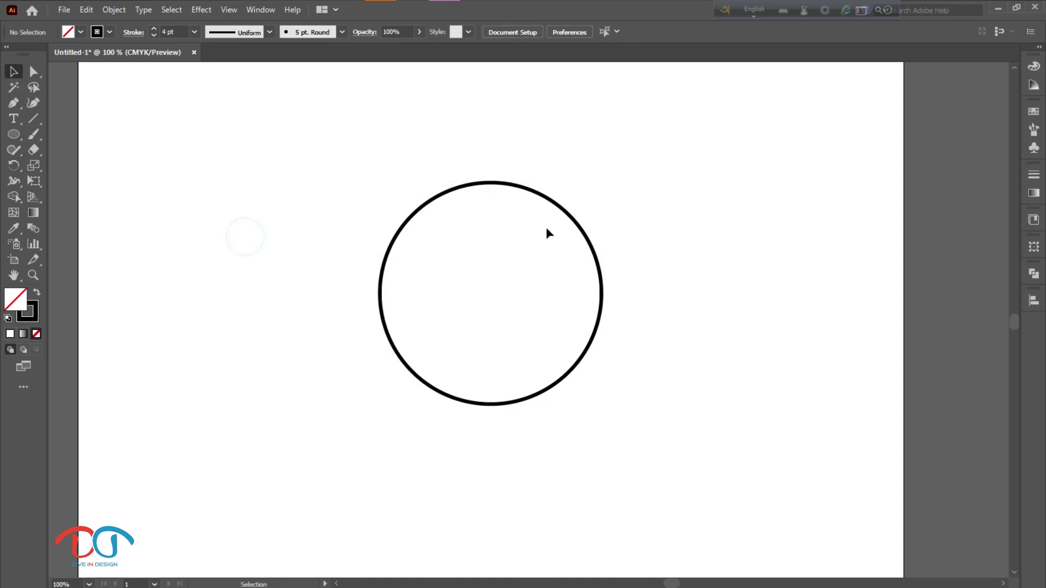
{"action": "left_click", "coordinate": [567, 213]}
- Alt+Shift-scale a smaller copy of the circle from its centre, then deselect
{"action": "key", "text": "a"}
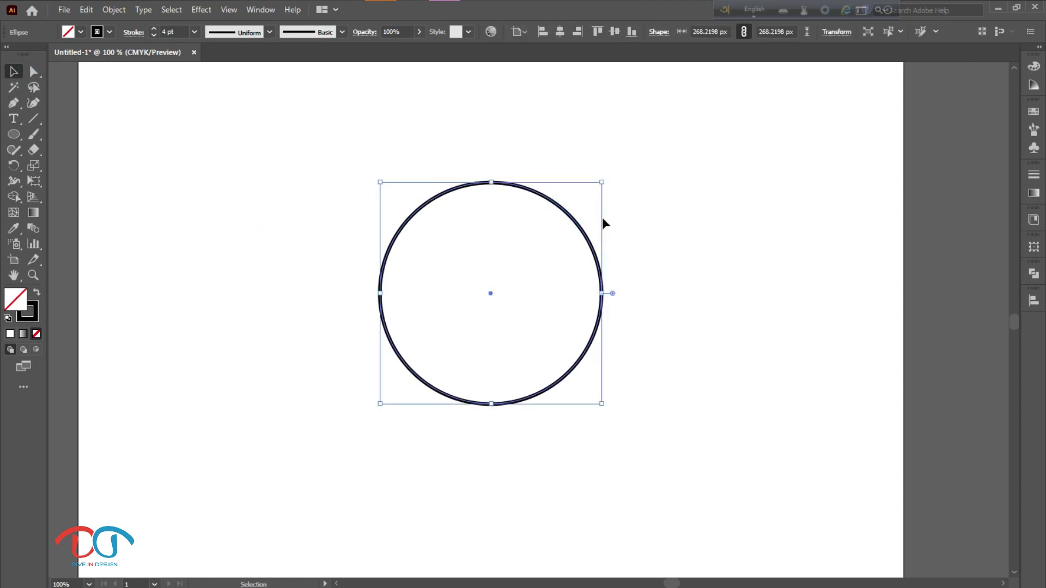
{"action": "key", "text": "v"}
{"action": "left_click_drag", "start_coordinate": [603, 182], "coordinate": [576, 234]}
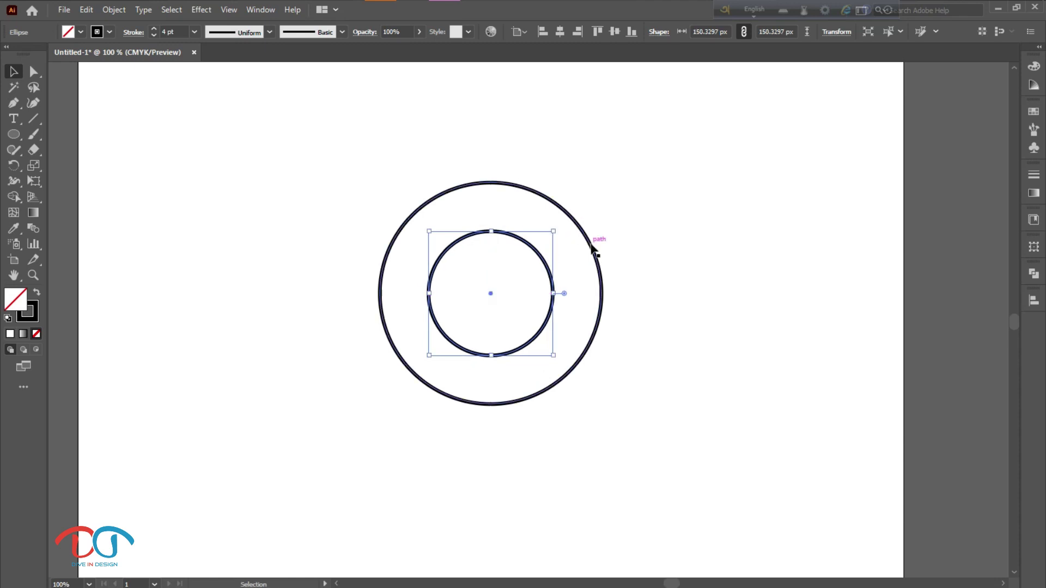
{"action": "left_click", "coordinate": [724, 300]}
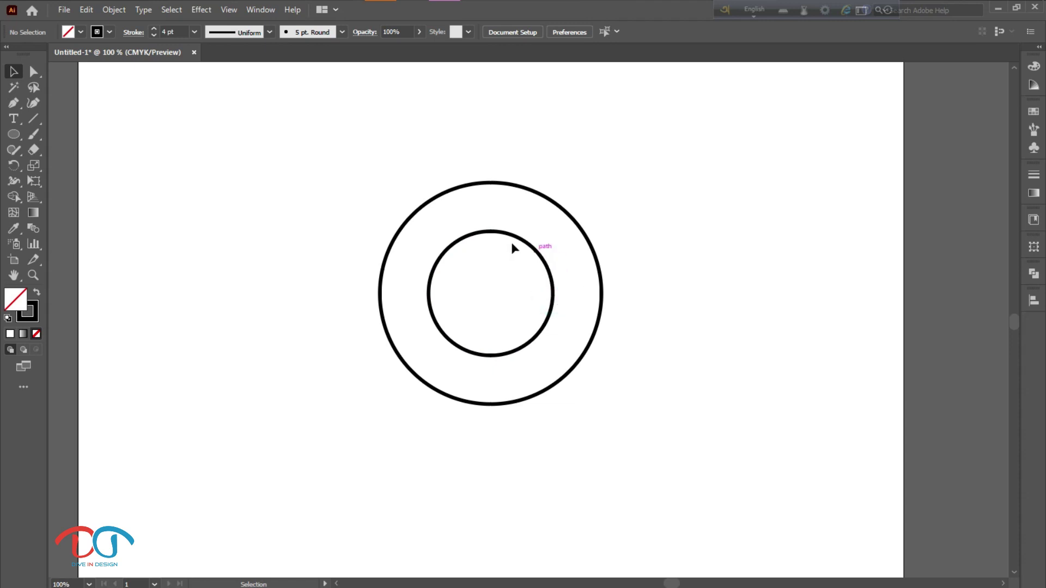
- Draw a small rectangle, shorten it, and centre it on the outer circle's top edge
{"action": "left_click", "coordinate": [14, 134]}
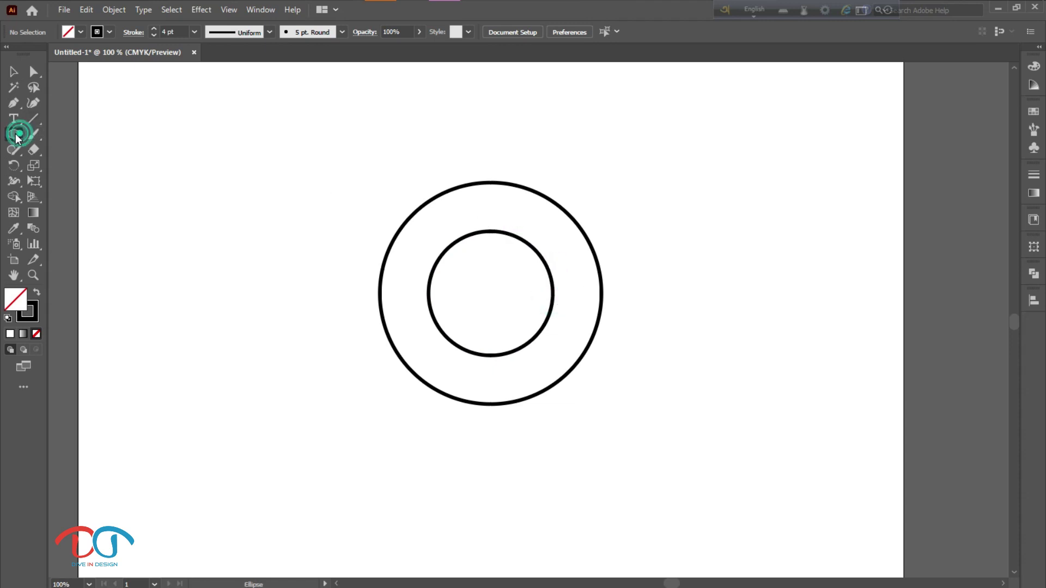
{"action": "left_click", "coordinate": [73, 135]}
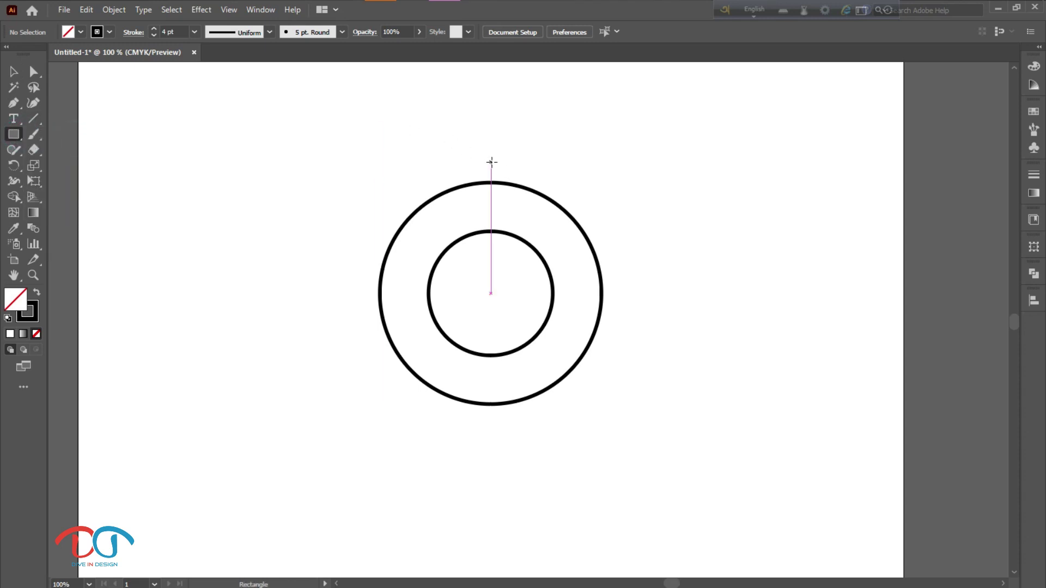
{"action": "left_click_drag", "start_coordinate": [483, 130], "coordinate": [515, 186]}
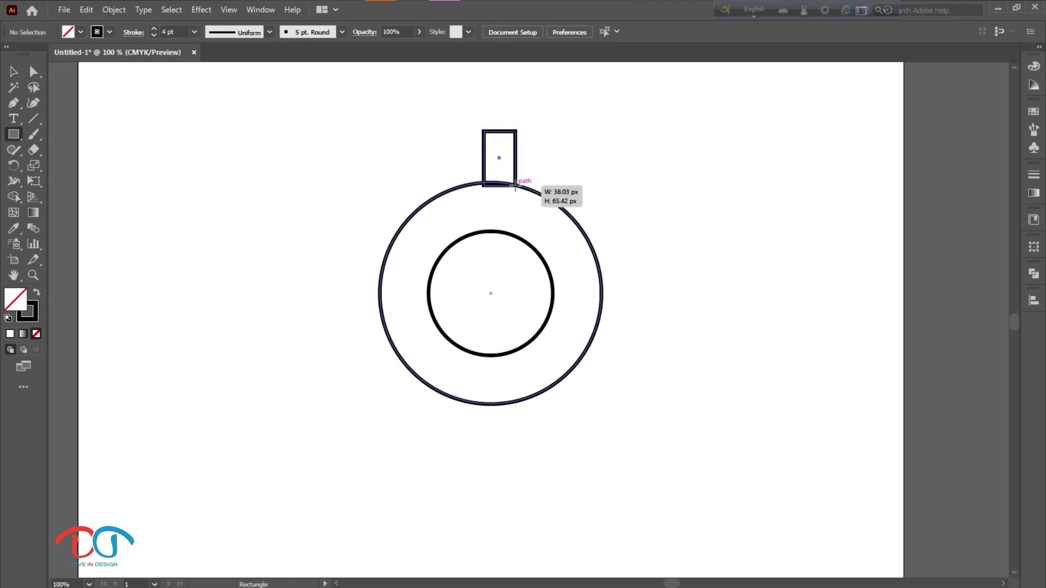
{"action": "left_click_drag", "start_coordinate": [515, 185], "coordinate": [517, 186]}
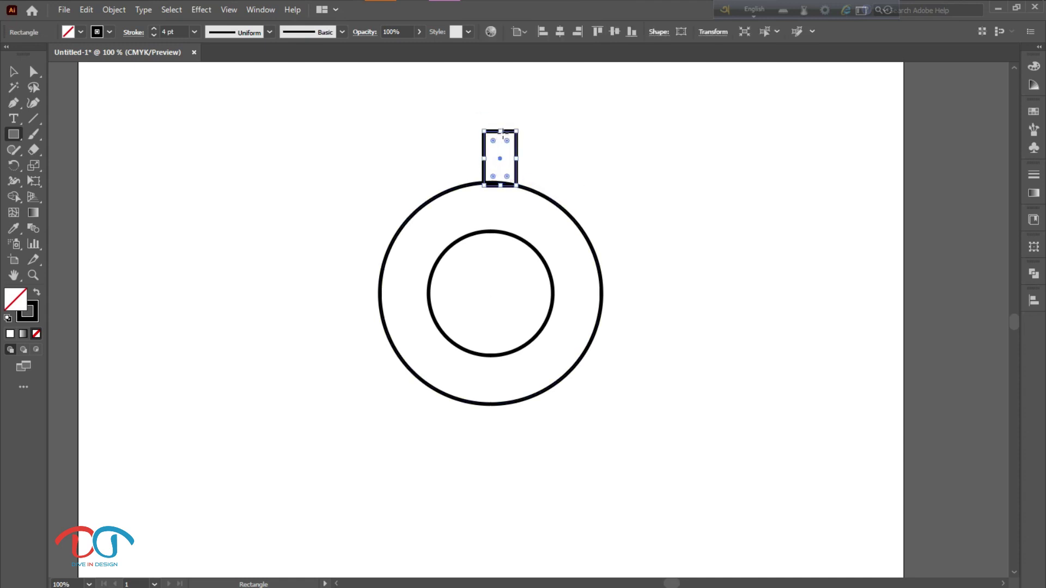
{"action": "scroll", "coordinate": [503, 134], "scroll_direction": "up", "scroll_amount": 1}
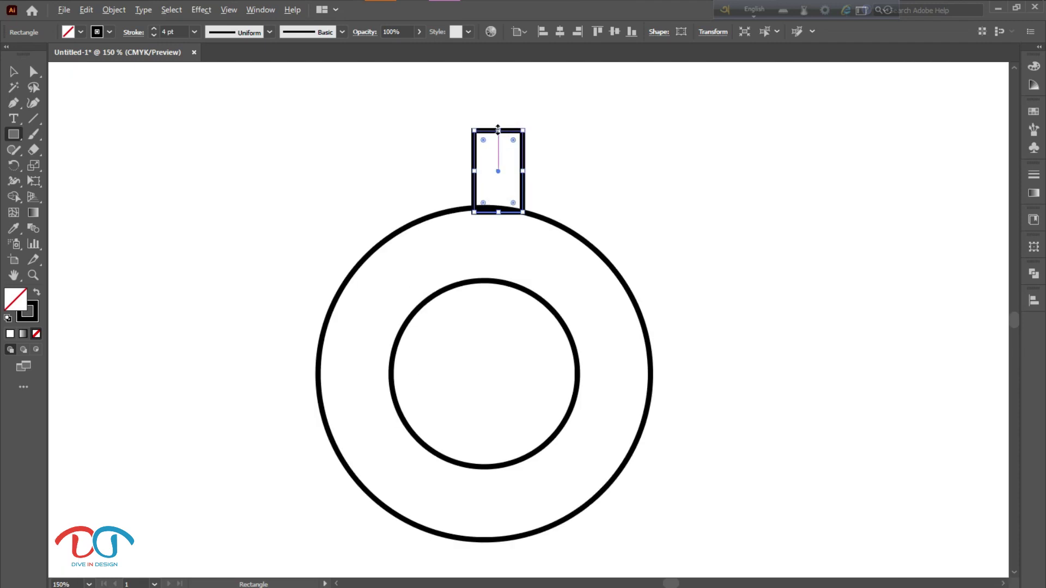
{"action": "left_click_drag", "start_coordinate": [498, 129], "coordinate": [500, 141]}
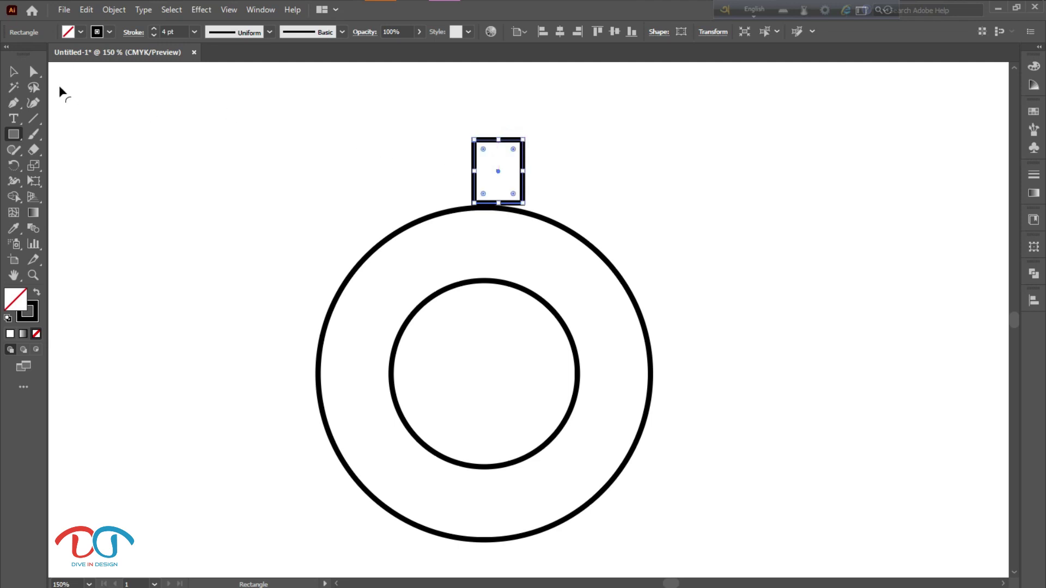
{"action": "left_click_drag", "start_coordinate": [498, 177], "coordinate": [485, 187]}
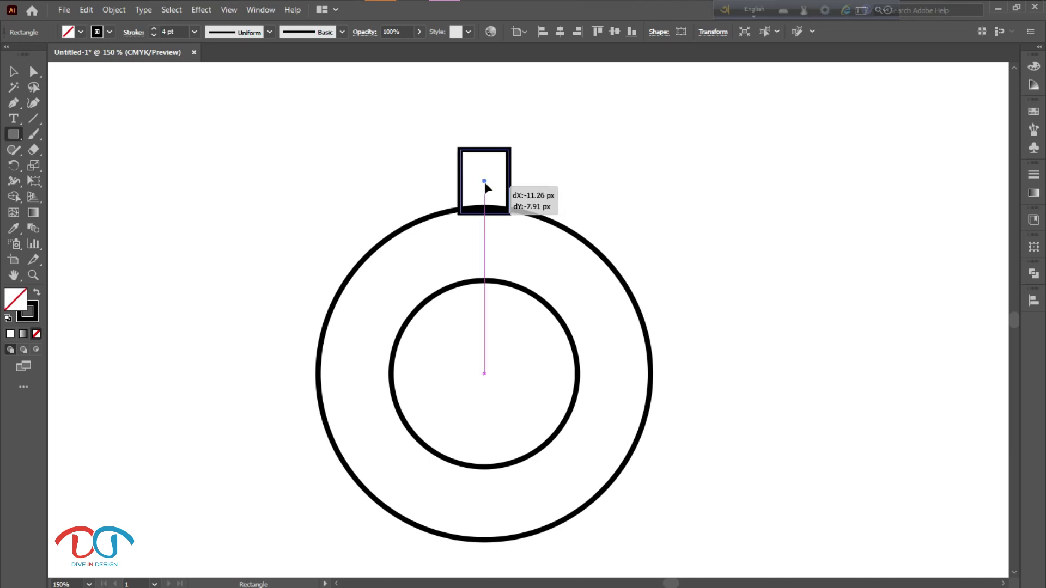
{"action": "left_click_drag", "start_coordinate": [485, 186], "coordinate": [485, 185]}
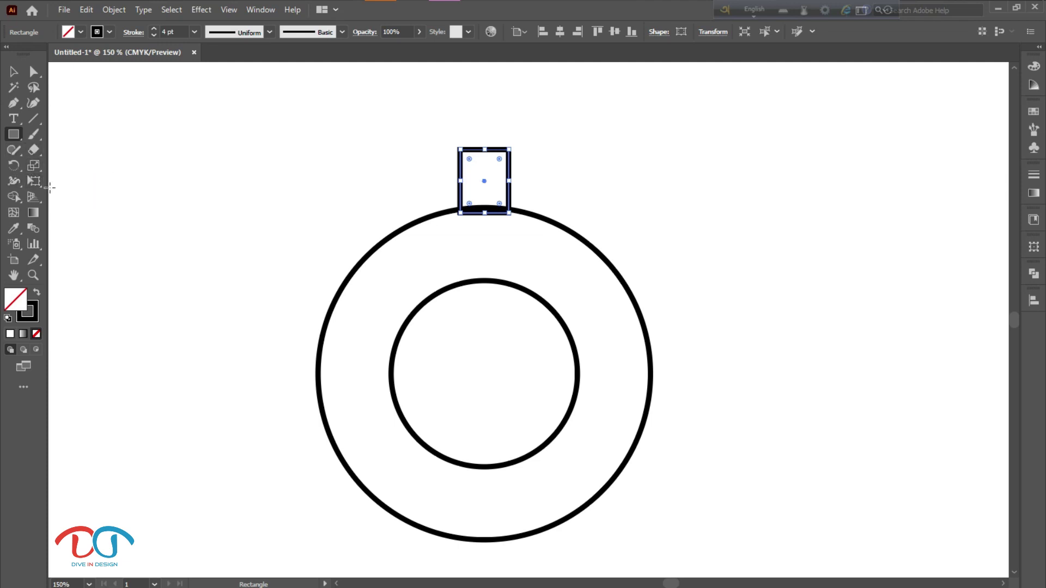
- Use Free Distort to pull the rectangle's top corners inward into a trapezoid
{"action": "left_click", "coordinate": [41, 186]}
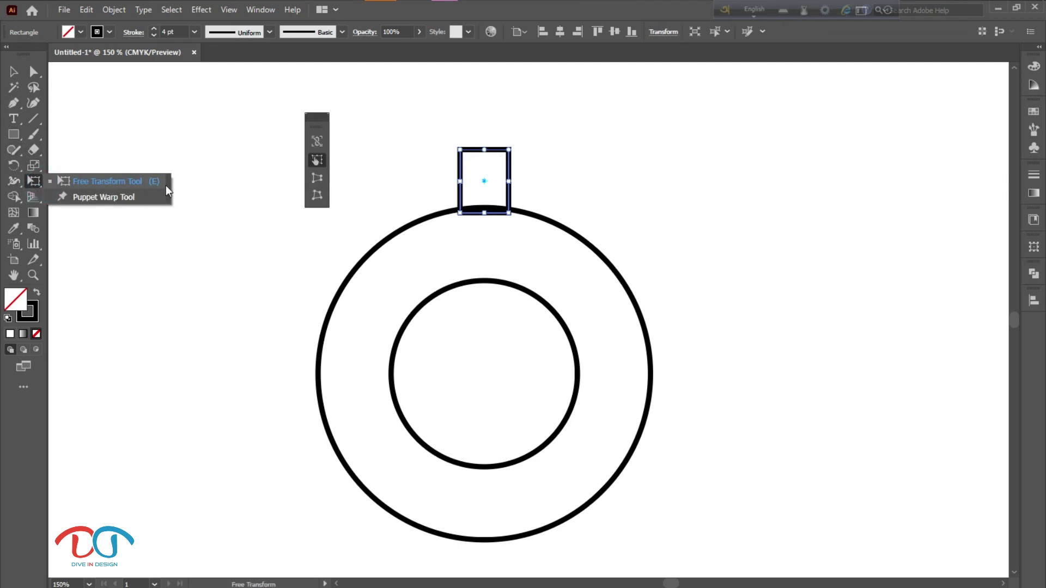
{"action": "left_click", "coordinate": [314, 121]}
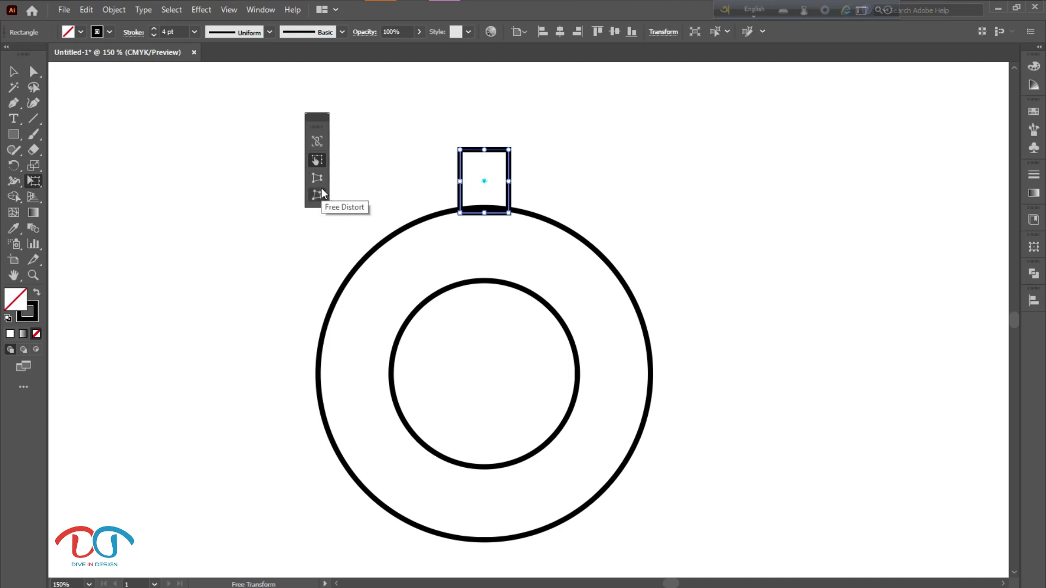
{"action": "left_click", "coordinate": [321, 194]}
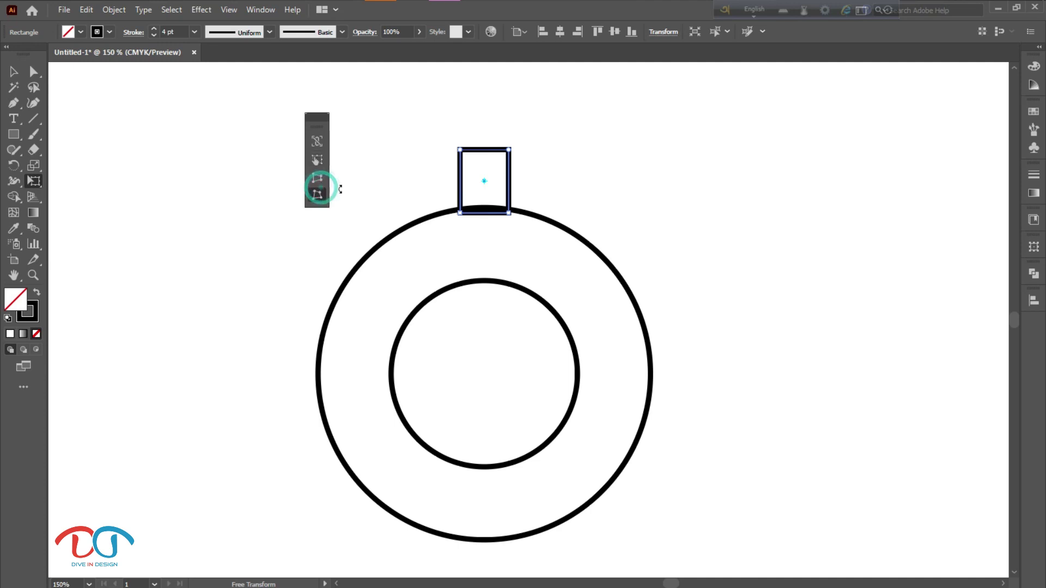
{"action": "left_click", "coordinate": [459, 151]}
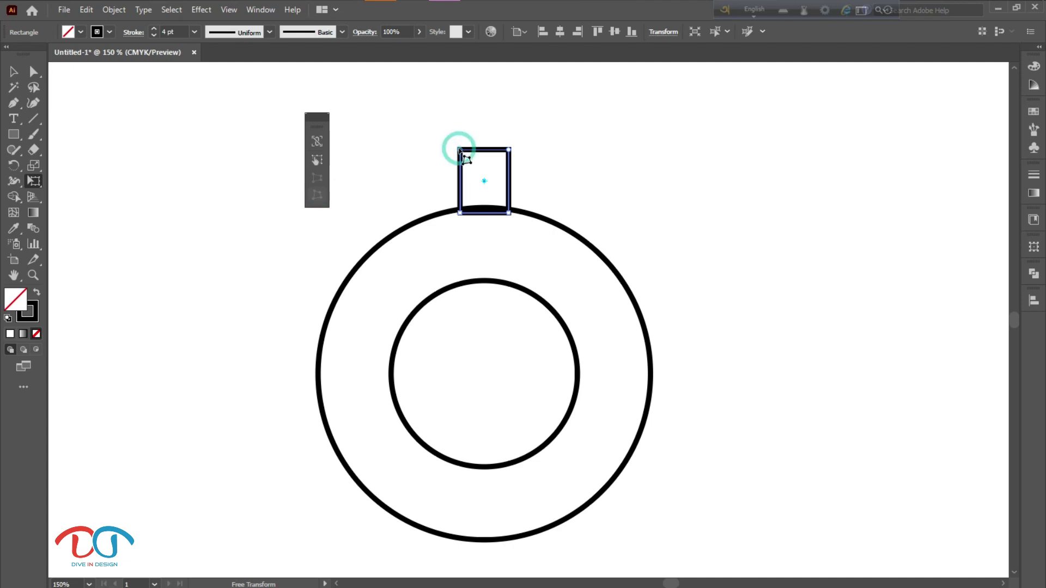
{"action": "left_click_drag", "start_coordinate": [469, 155], "coordinate": [500, 155]}
{"action": "left_click", "coordinate": [509, 151]}
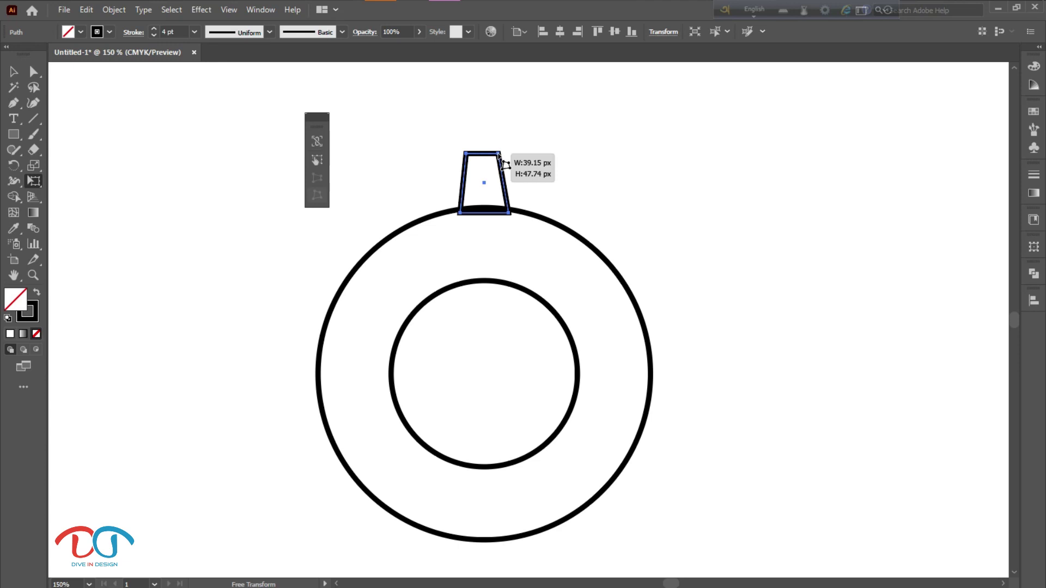
{"action": "left_click_drag", "start_coordinate": [499, 155], "coordinate": [499, 156]}
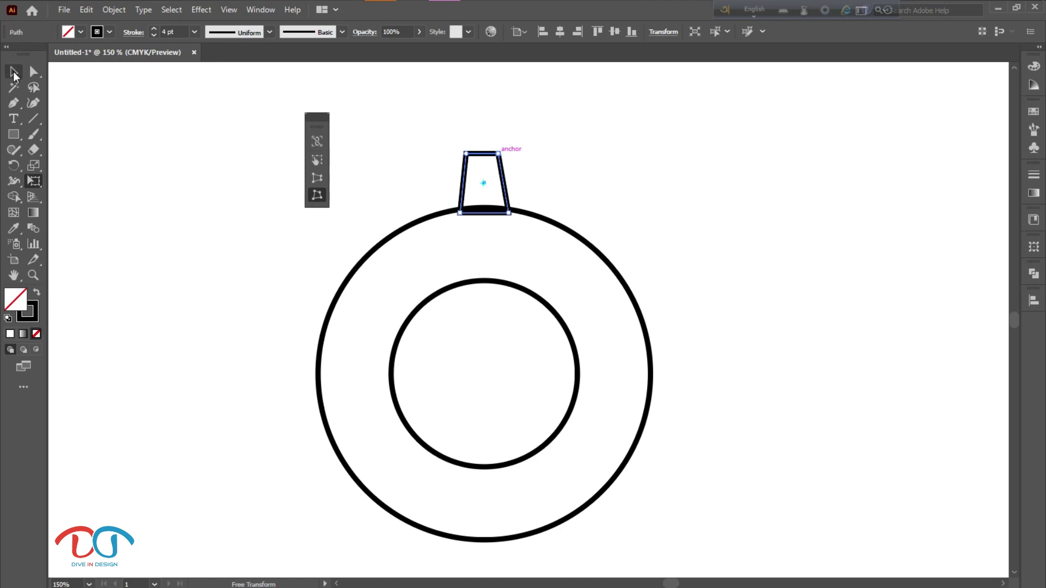
- Marquee-select the outer circle together with the trapezoid
{"action": "left_click", "coordinate": [13, 71]}
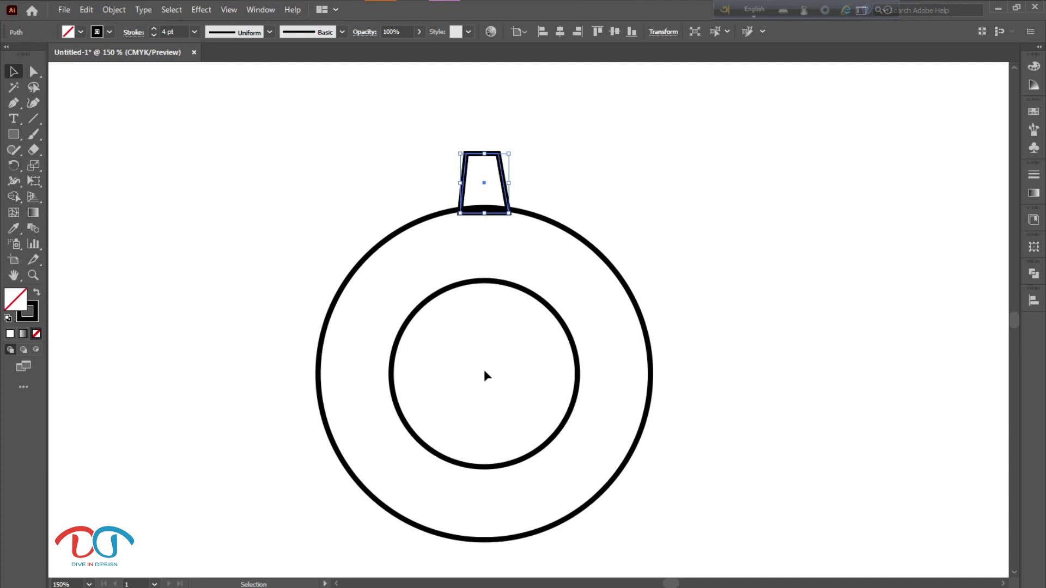
{"action": "left_click", "coordinate": [207, 197]}
{"action": "left_click_drag", "start_coordinate": [231, 156], "coordinate": [684, 482]}
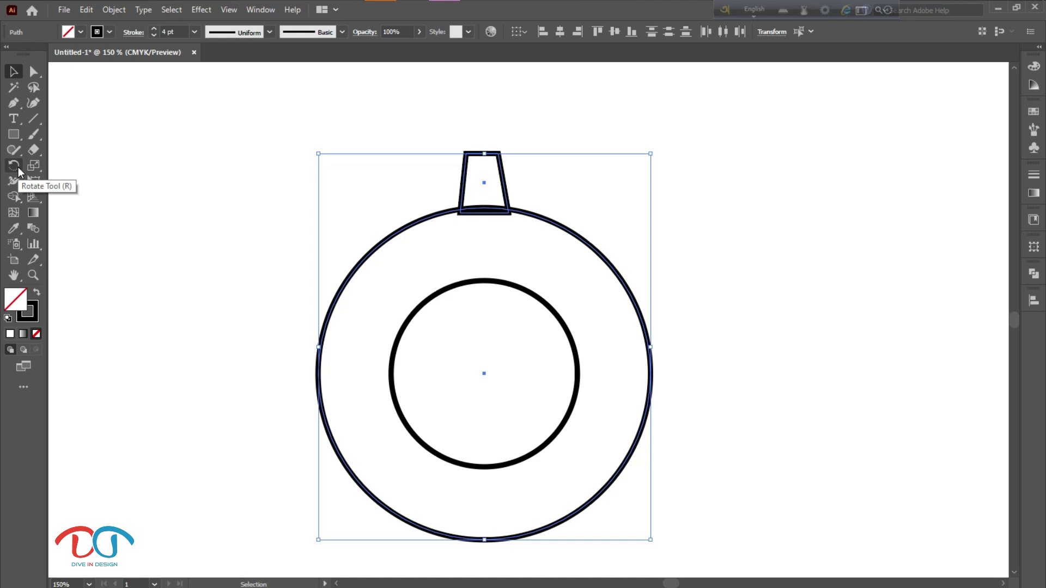
- Rotate a copy of the tooth 45° about the circle's centre and repeat with Ctrl+D
{"action": "left_click", "coordinate": [18, 170]}
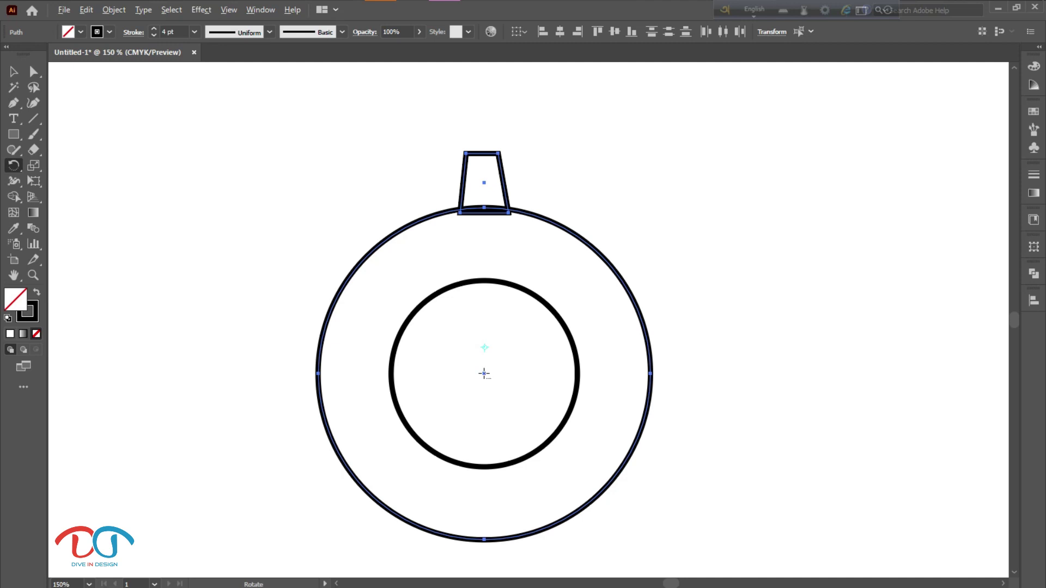
{"action": "left_click", "coordinate": [483, 373], "text": "alt"}
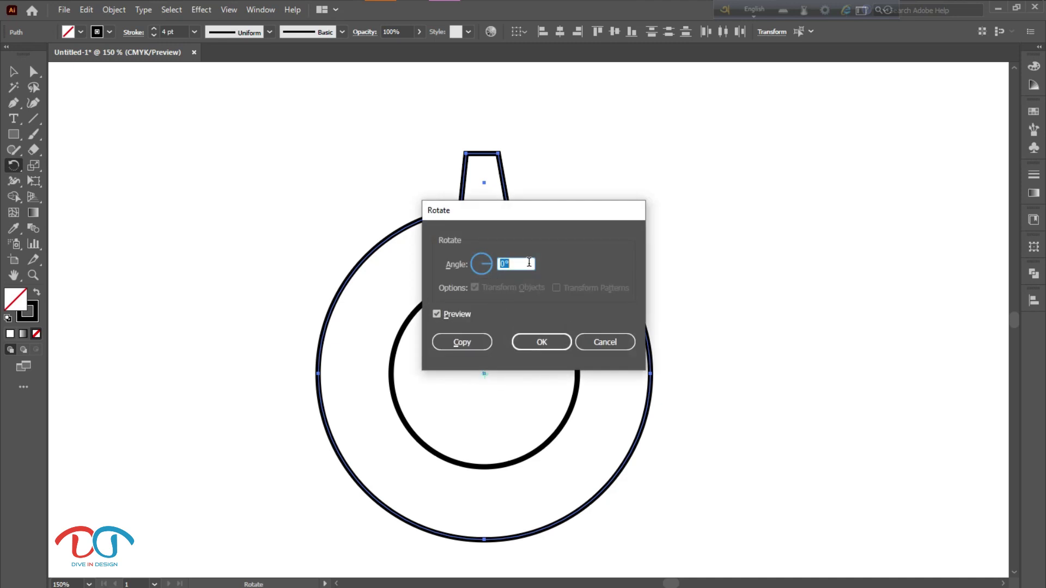
{"action": "key", "text": "BackSpace"}
{"action": "type", "text": "45"}
{"action": "left_click", "coordinate": [461, 342]}
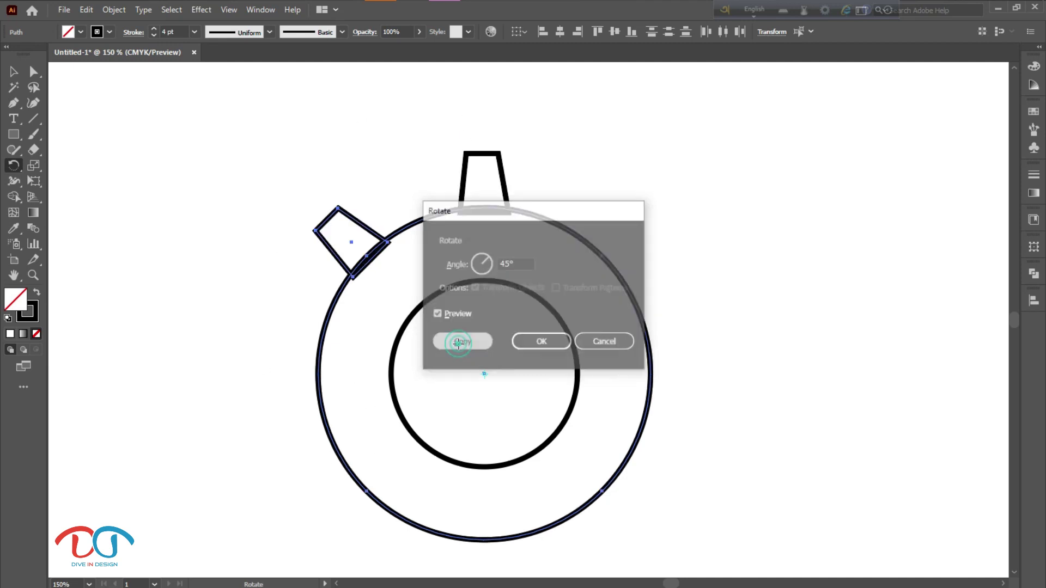
{"action": "key", "text": "v"}
{"action": "key", "text": "ctrl+d"}
{"action": "key", "text": "ctrl+d"}
{"action": "key", "text": "ctrl+d"}
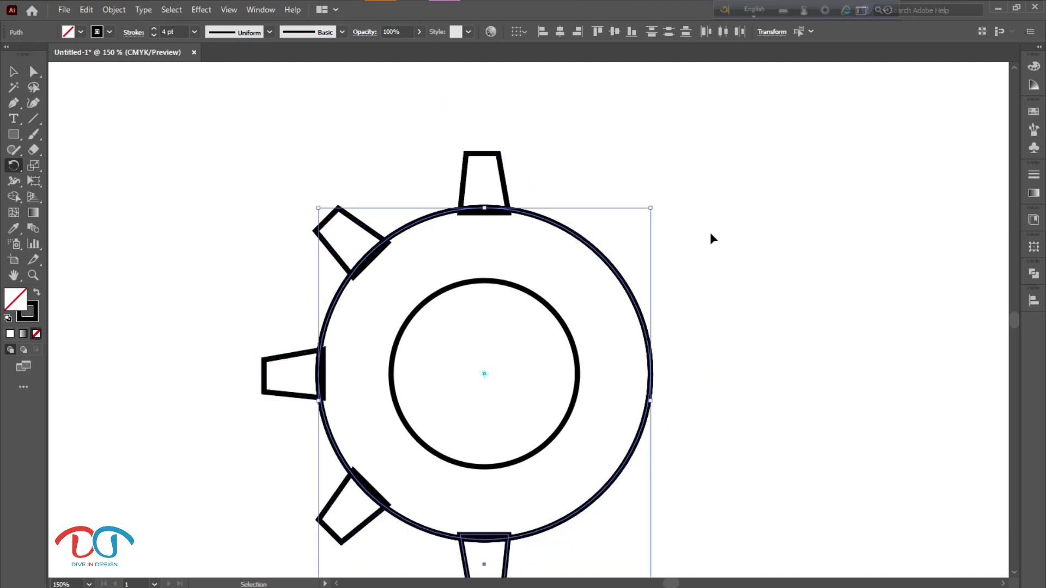
{"action": "key", "text": "ctrl+d"}
{"action": "key", "text": "ctrl+d"}
{"action": "key", "text": "ctrl+d"}
- Marquee-select the outer circle and teeth and Unite them in Pathfinder
{"action": "key", "text": "r"}
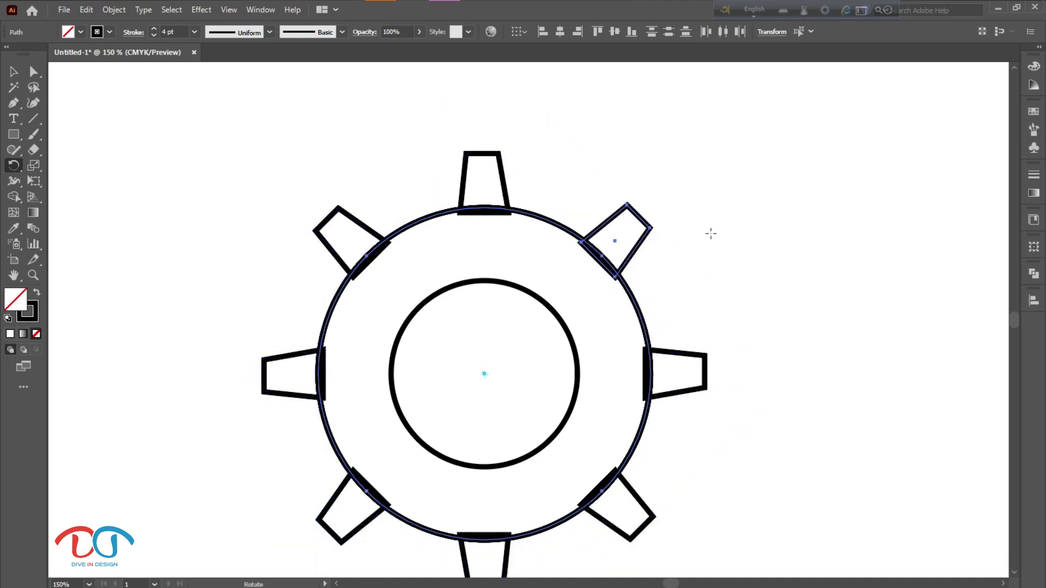
{"action": "key", "text": "v"}
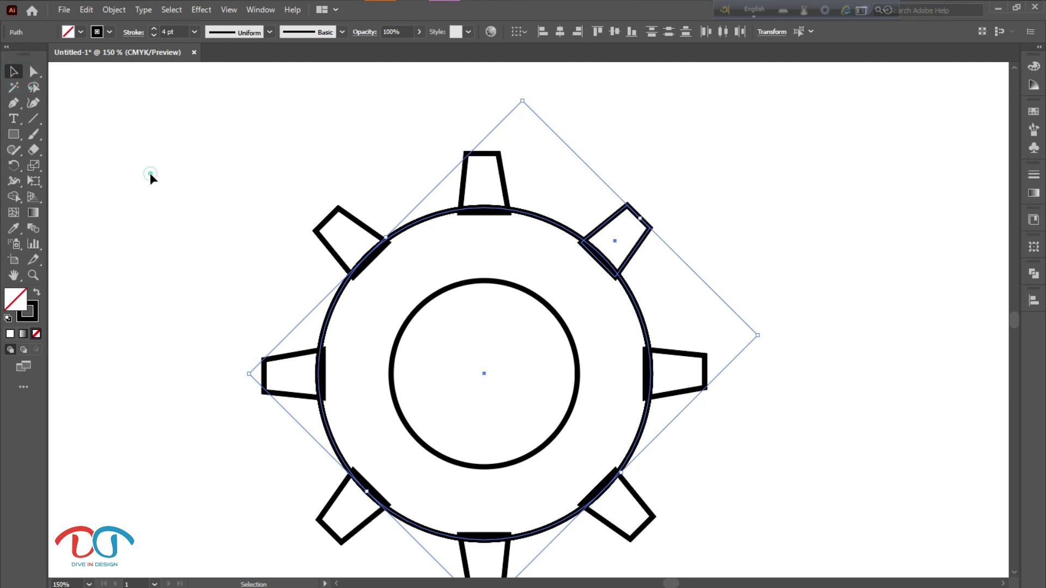
{"action": "left_click", "coordinate": [149, 172]}
{"action": "left_click_drag", "start_coordinate": [188, 187], "coordinate": [785, 529]}
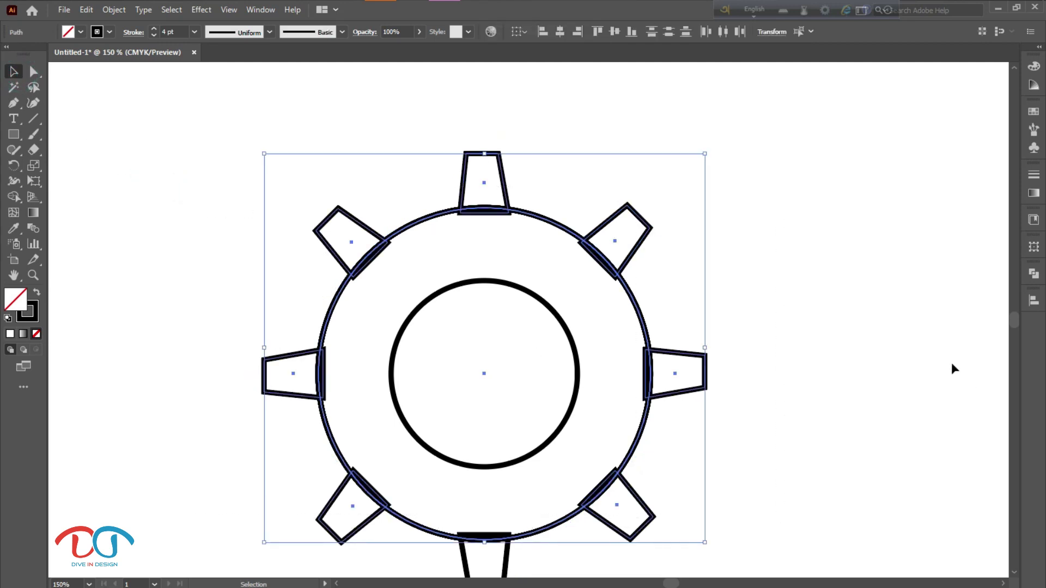
{"action": "left_click", "coordinate": [1032, 276]}
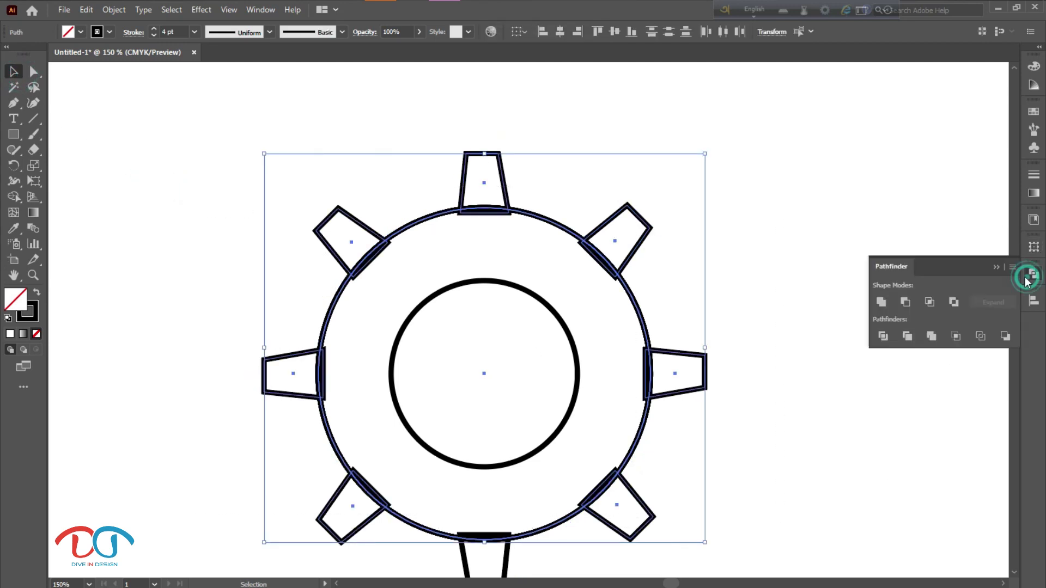
{"action": "left_click", "coordinate": [881, 301]}
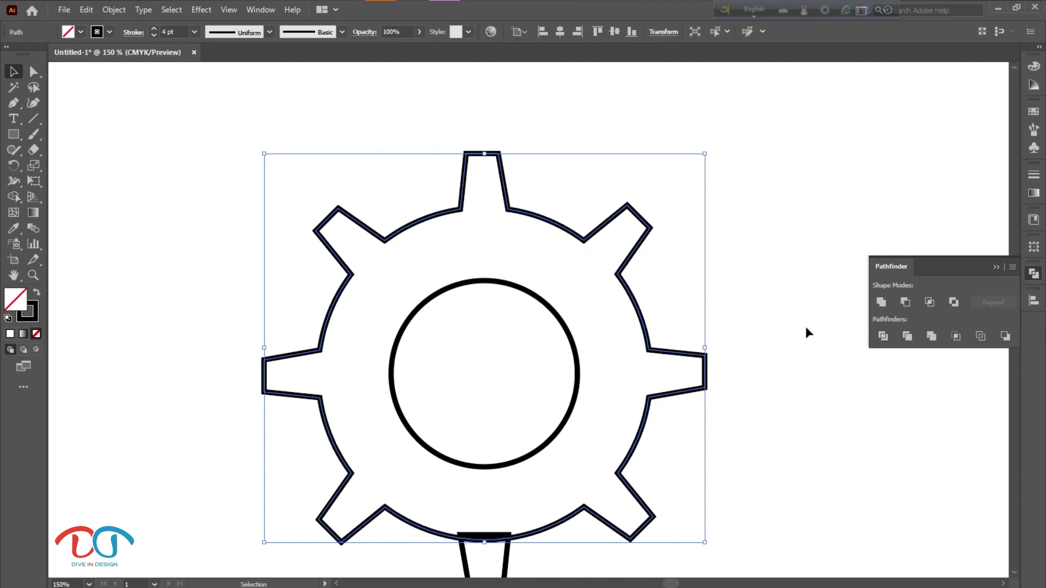
- Unite the bottom tooth into the gear outline and deselect
{"action": "scroll", "coordinate": [806, 328], "scroll_direction": "down", "scroll_amount": 3}
{"action": "left_click", "coordinate": [812, 380]}
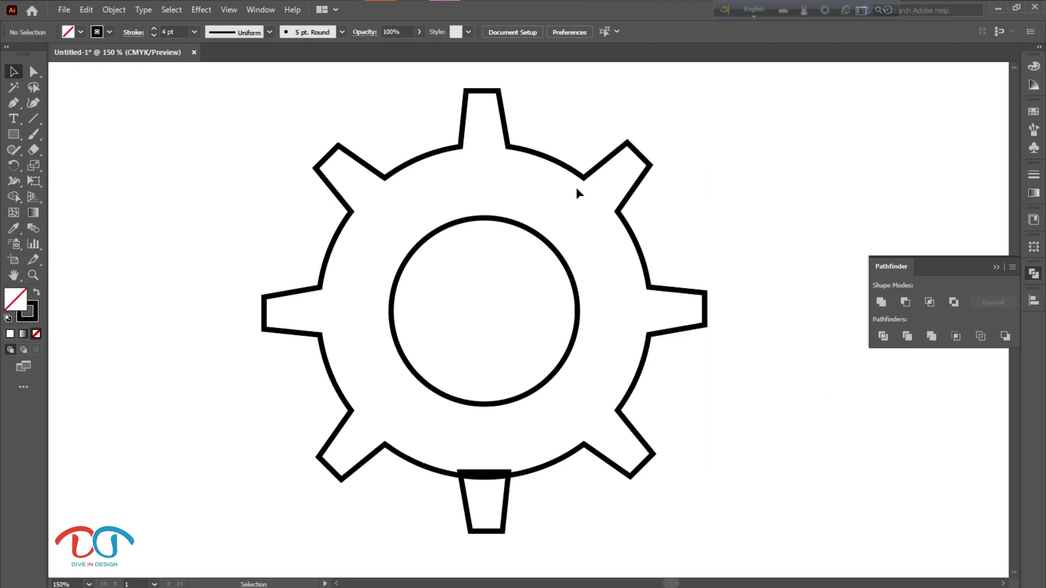
{"action": "scroll", "coordinate": [576, 188], "scroll_direction": "down", "scroll_amount": 2}
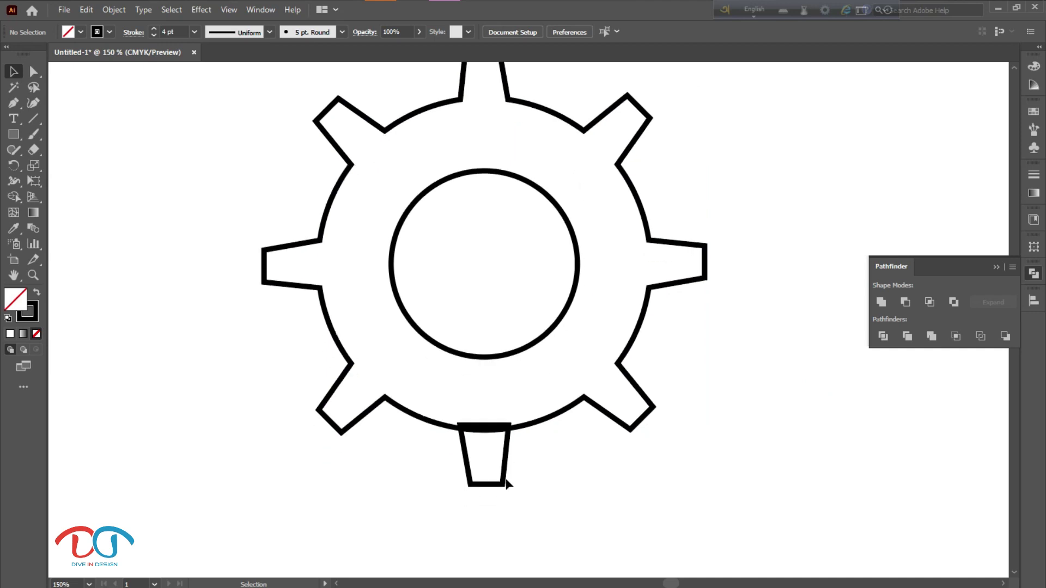
{"action": "left_click", "coordinate": [497, 428]}
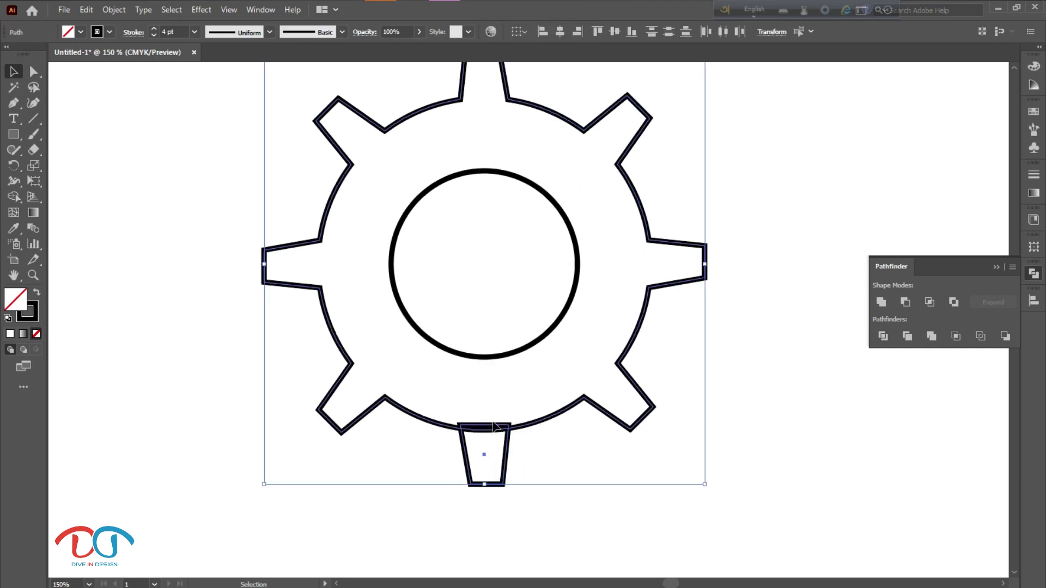
{"action": "left_click", "coordinate": [882, 304]}
{"action": "left_click", "coordinate": [754, 460]}
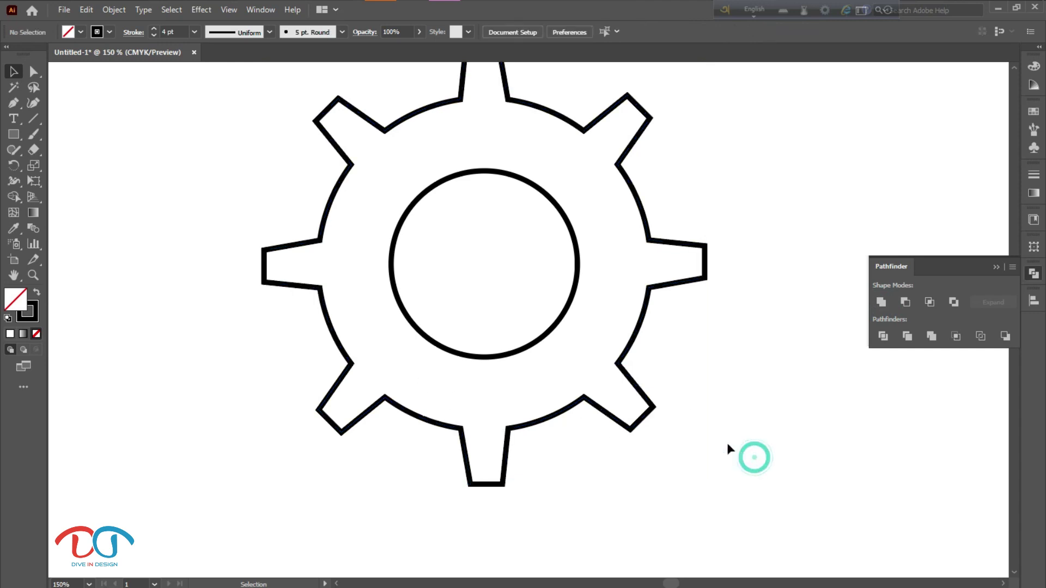
{"action": "scroll", "coordinate": [719, 442], "scroll_direction": "up", "scroll_amount": 1}
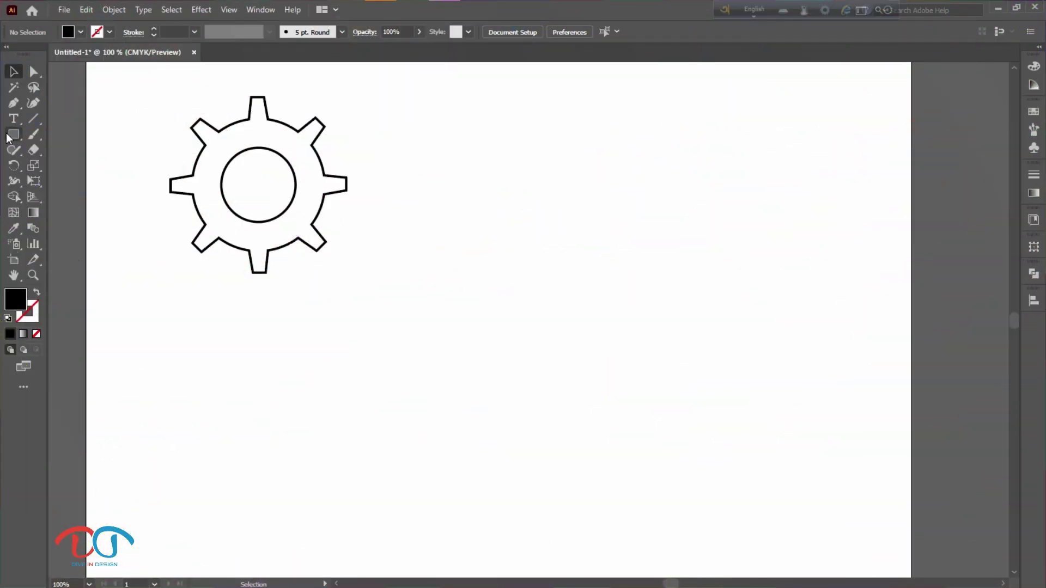
- Draw a polygon right of the gear and reduce it to a three-sided triangle
{"action": "left_click", "coordinate": [14, 134]}
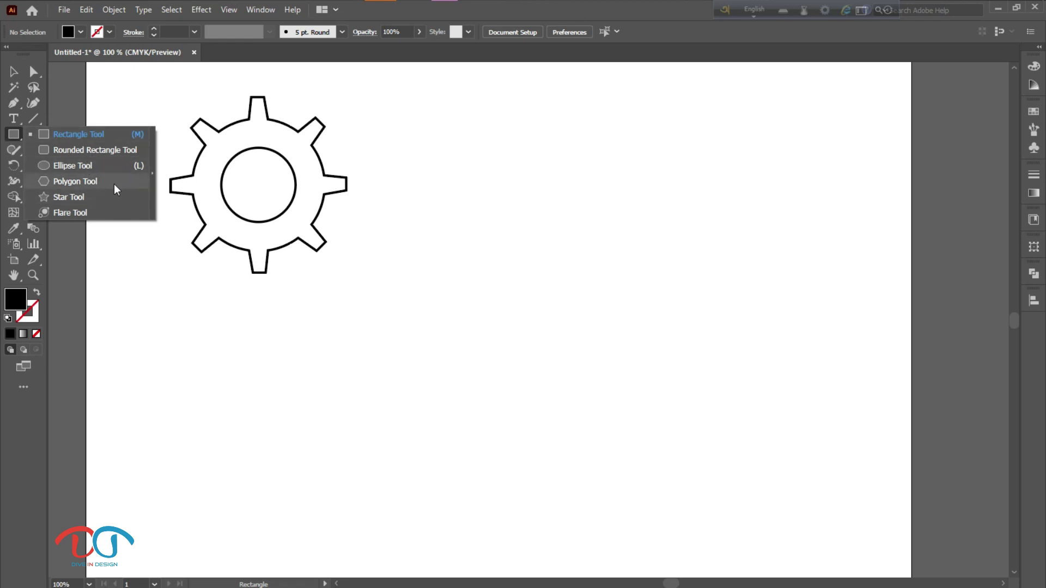
{"action": "left_click", "coordinate": [134, 182]}
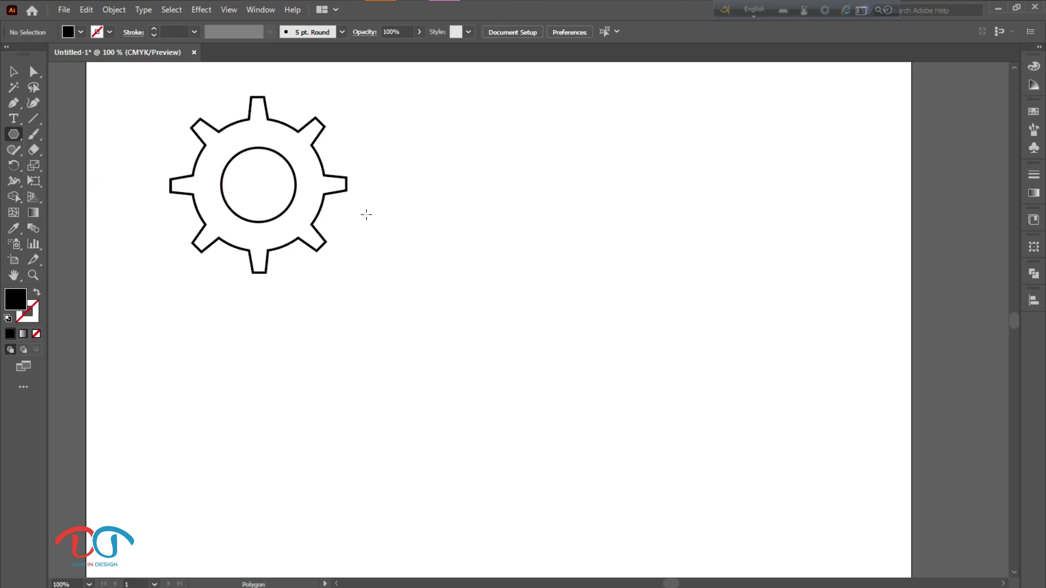
{"action": "left_click_drag", "start_coordinate": [501, 221], "coordinate": [545, 272]}
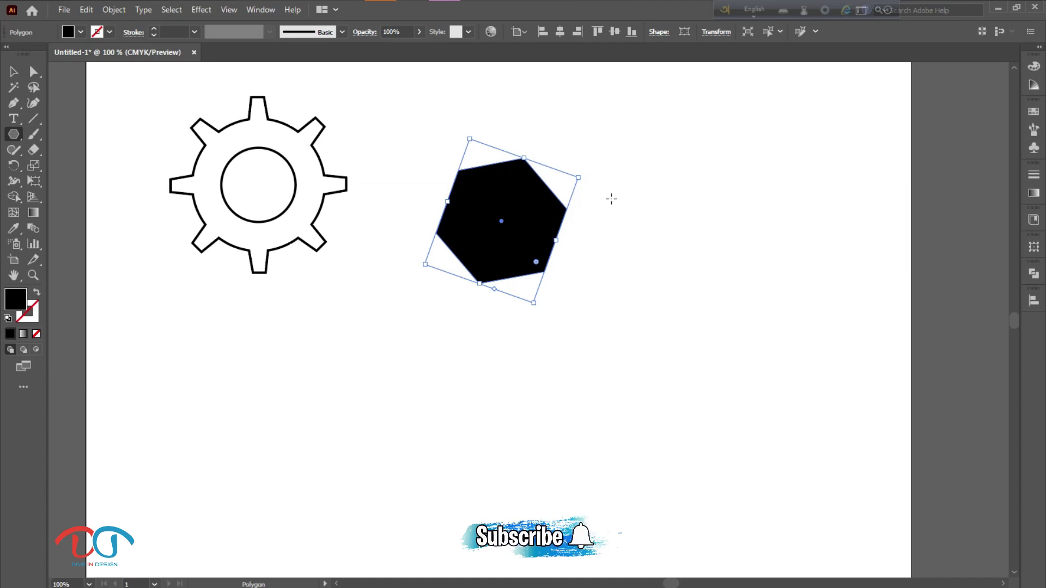
{"action": "key", "text": "Delete"}
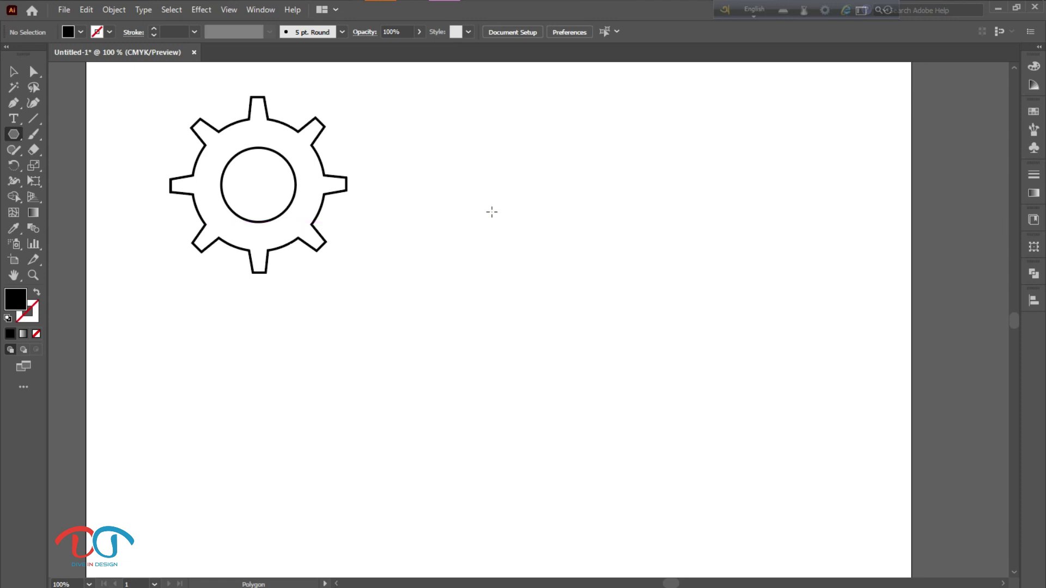
{"action": "mouse_move", "coordinate": [490, 211]}
{"action": "left_mouse_down"}
{"action": "mouse_move", "coordinate": [560, 262]}
{"action": "mouse_move", "coordinate": [560, 251]}
{"action": "left_mouse_up"}
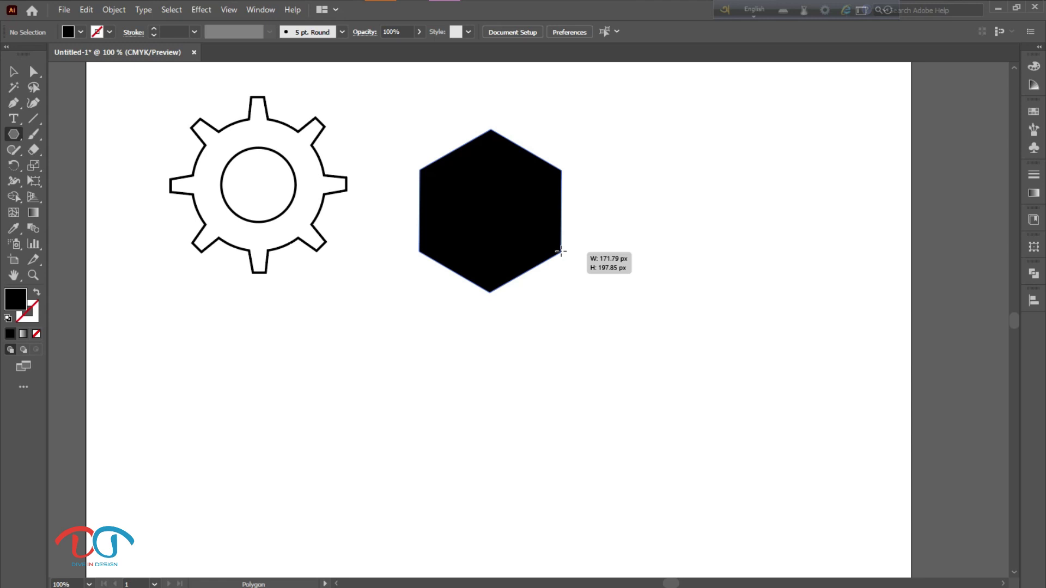
{"action": "key", "text": "Down"}
{"action": "key", "text": "Down"}
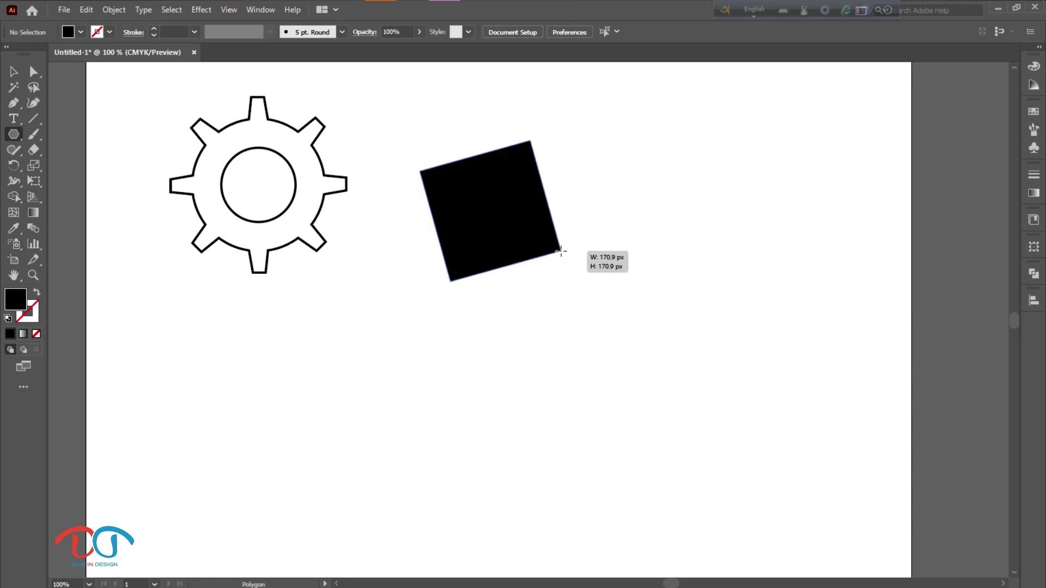
{"action": "key", "text": "Down"}
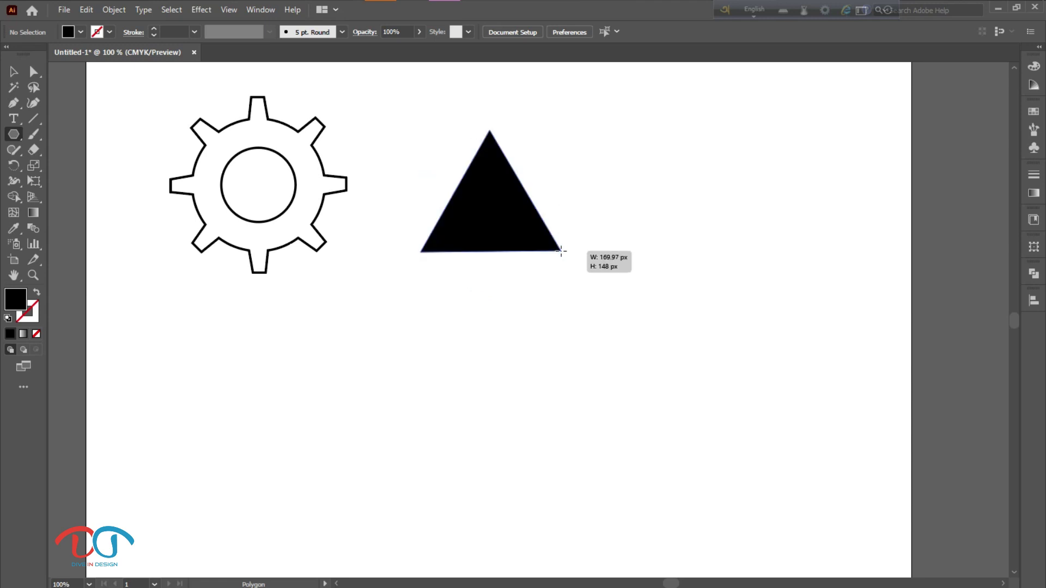
{"action": "left_click_drag", "start_coordinate": [561, 251], "coordinate": [561, 251]}
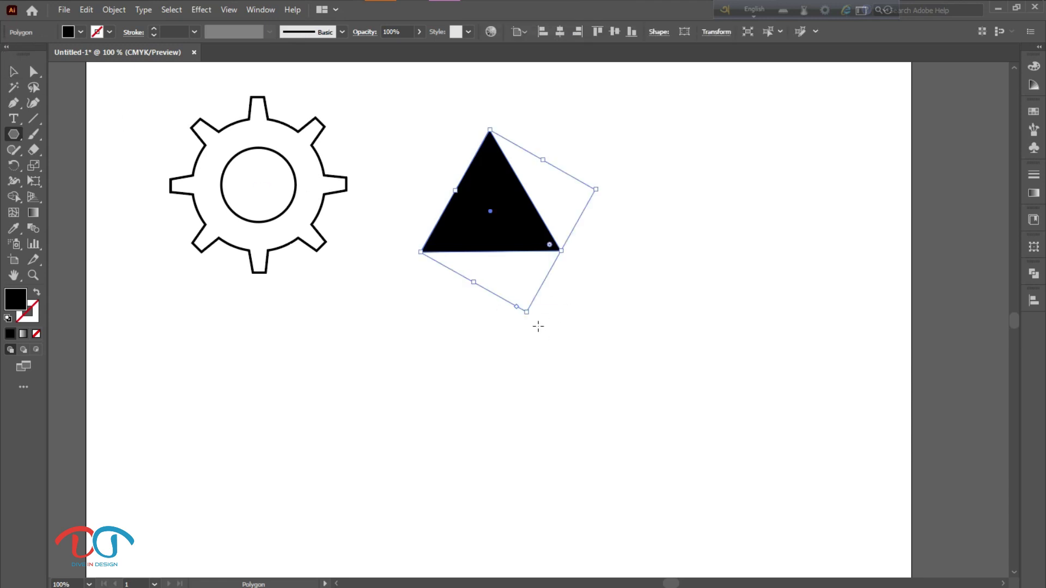
- Rotate the triangle upright, move it down-right, and scale it down proportionally
{"action": "left_click_drag", "start_coordinate": [526, 318], "coordinate": [566, 126]}
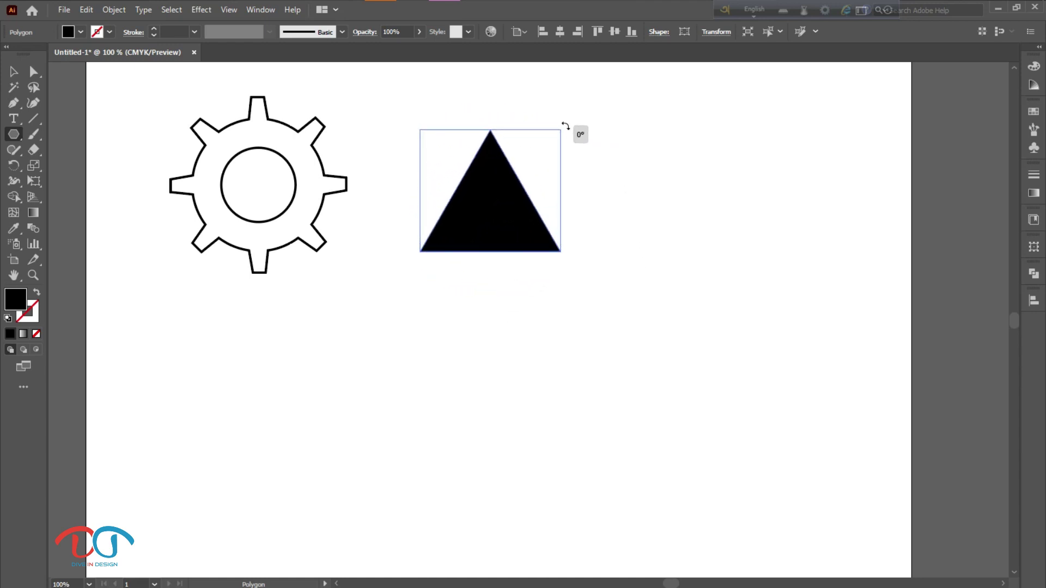
{"action": "left_click_drag", "start_coordinate": [565, 126], "coordinate": [566, 126]}
{"action": "left_click", "coordinate": [14, 71]}
{"action": "left_click_drag", "start_coordinate": [515, 234], "coordinate": [531, 267]}
{"action": "key", "text": "ctrl+plus"}
{"action": "key", "text": "ctrl+plus"}
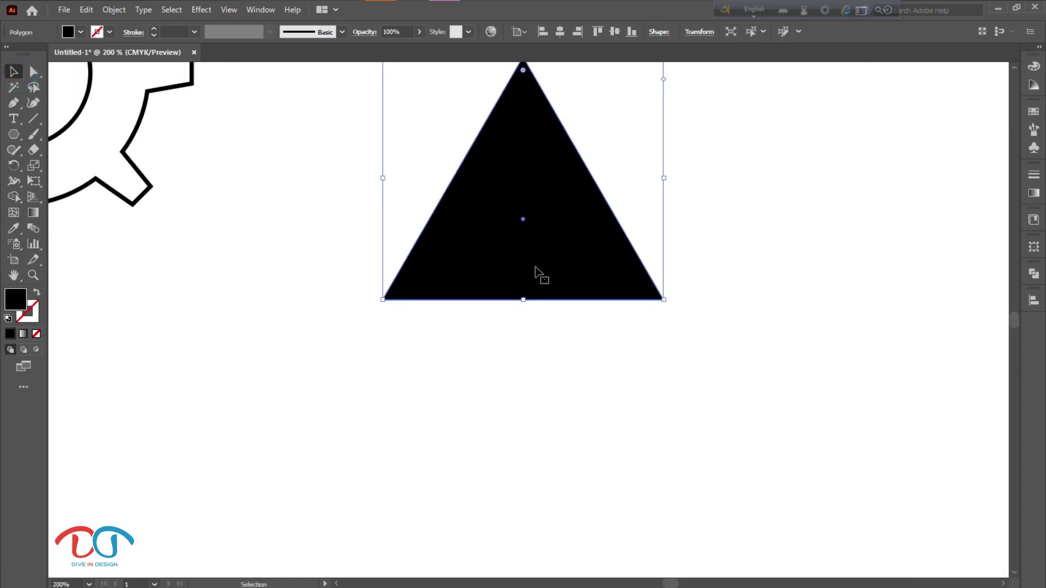
{"action": "scroll", "coordinate": [558, 267], "scroll_direction": "up", "scroll_amount": 1}
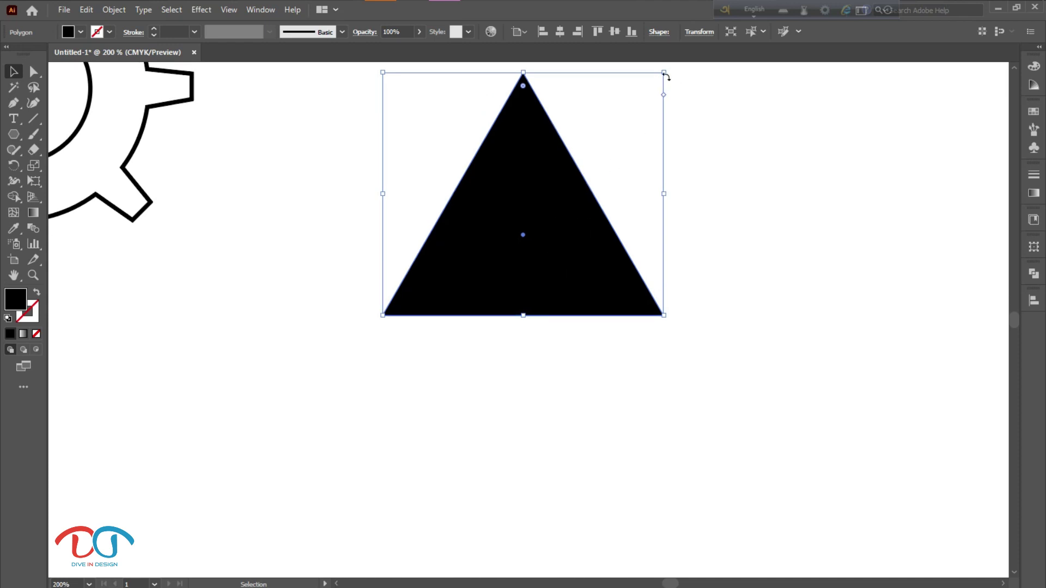
{"action": "left_click_drag", "start_coordinate": [665, 73], "coordinate": [641, 100]}
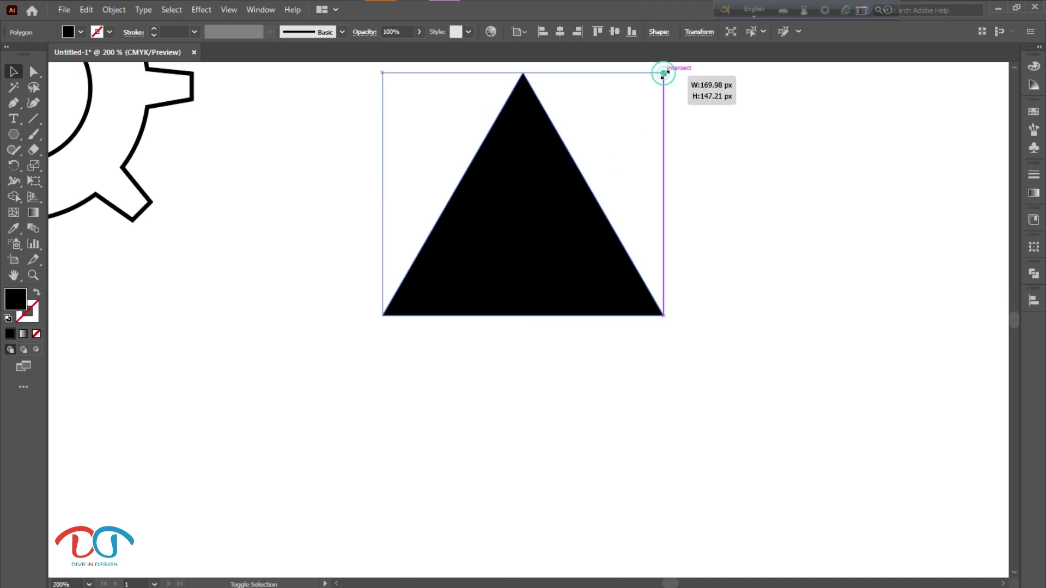
{"action": "left_click", "coordinate": [749, 308]}
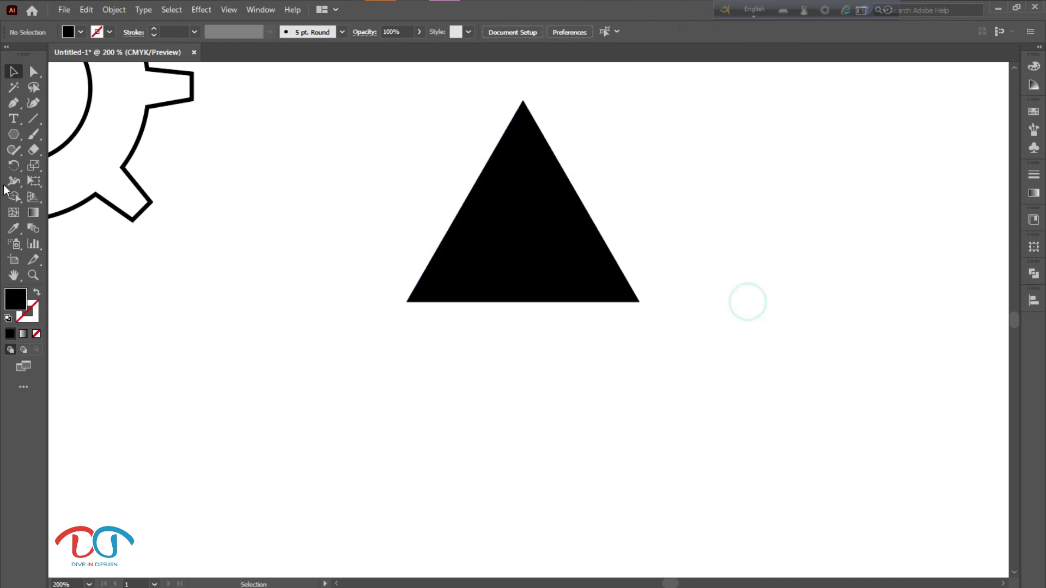
- Draw a black rectangle extending down from the triangle's base as the house body
{"action": "left_click", "coordinate": [14, 136]}
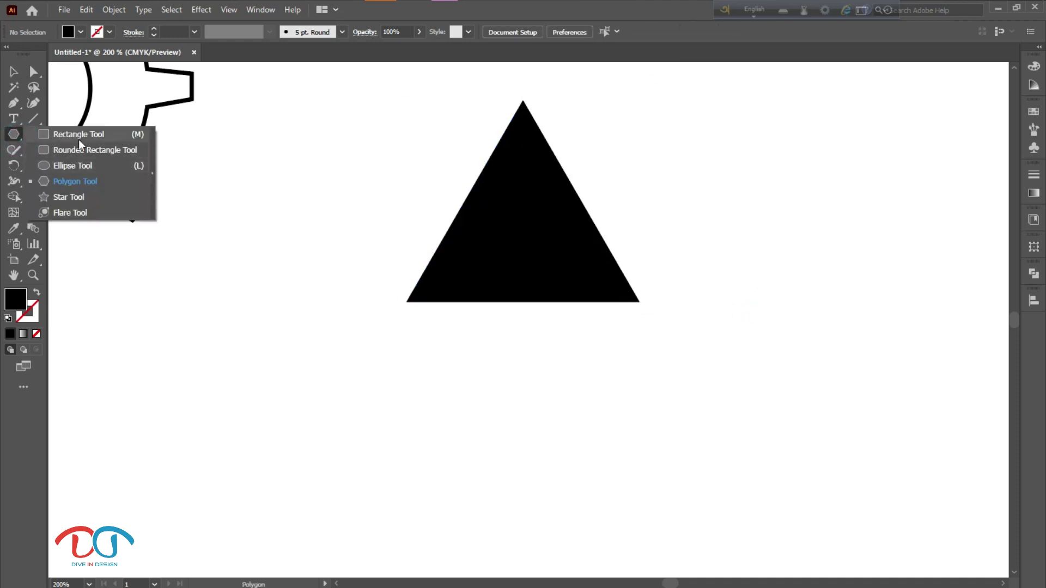
{"action": "left_click", "coordinate": [74, 136]}
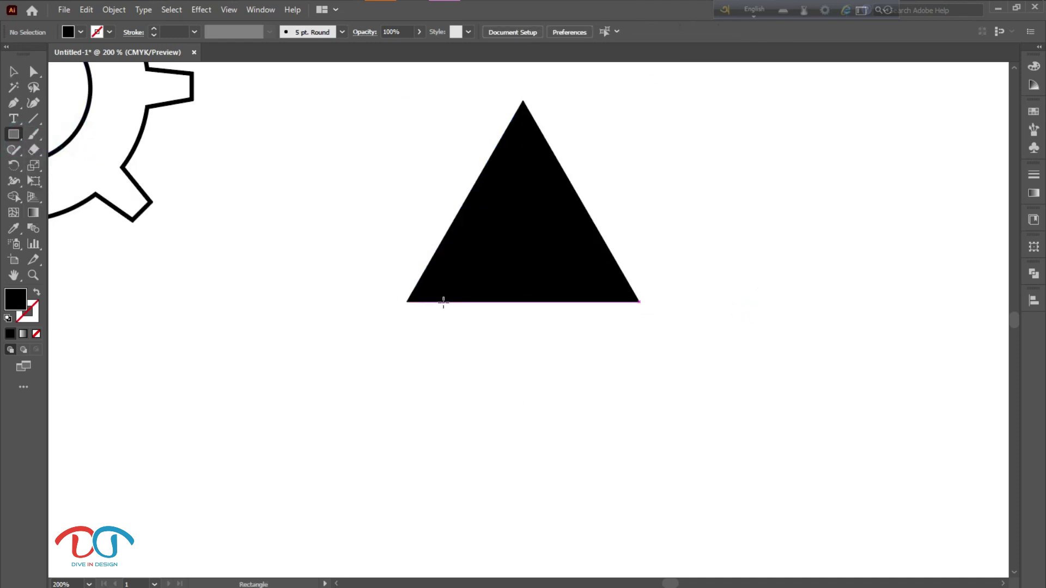
{"action": "left_click_drag", "start_coordinate": [440, 303], "coordinate": [605, 416]}
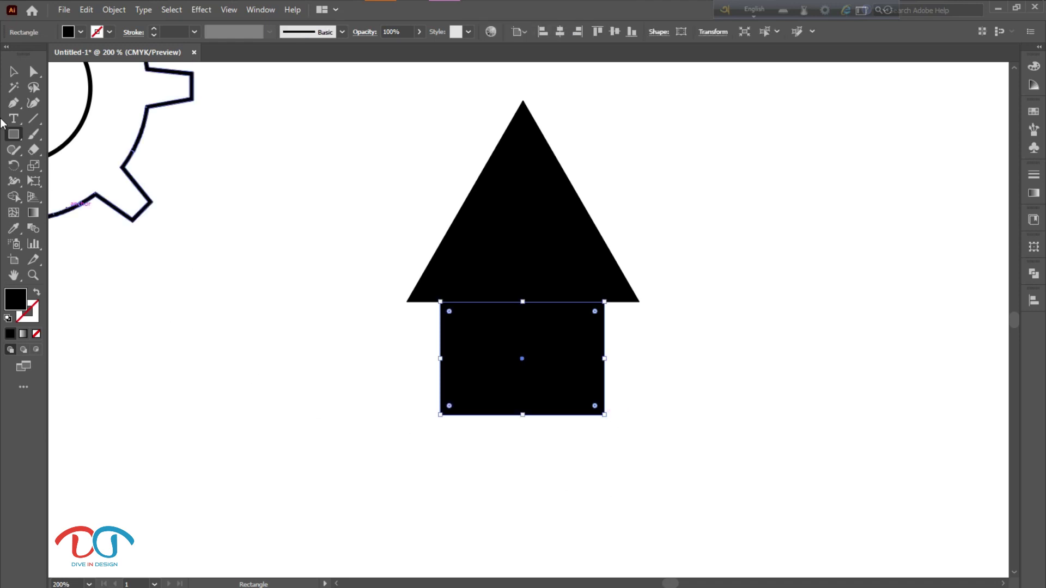
{"action": "left_click", "coordinate": [14, 71]}
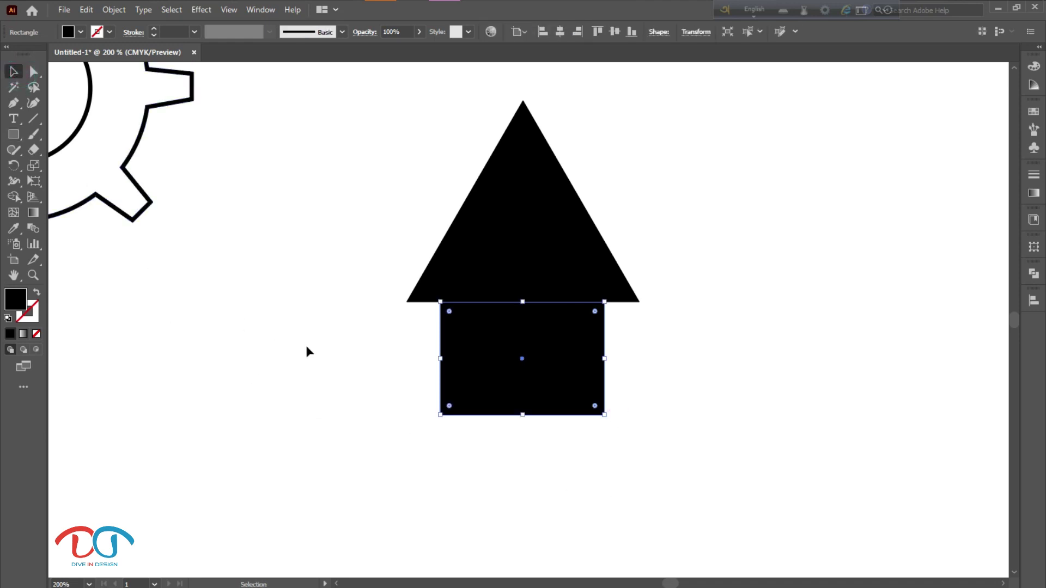
{"action": "left_click", "coordinate": [471, 462]}
{"action": "left_click", "coordinate": [13, 134]}
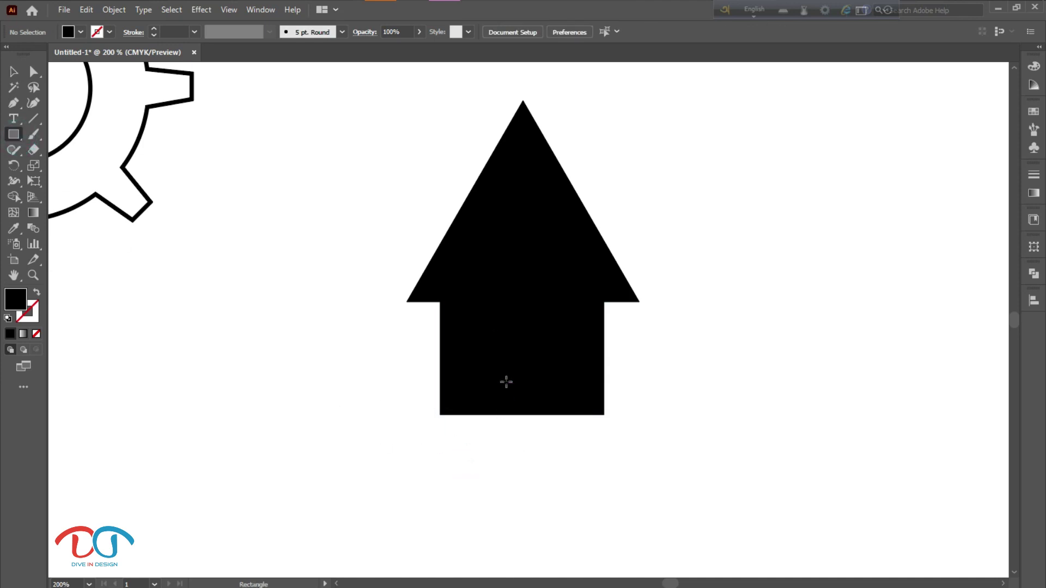
- Draw a narrow door rectangle over the house's bottom centre, widen and nudge it into place
{"action": "left_click_drag", "start_coordinate": [503, 360], "coordinate": [554, 446]}
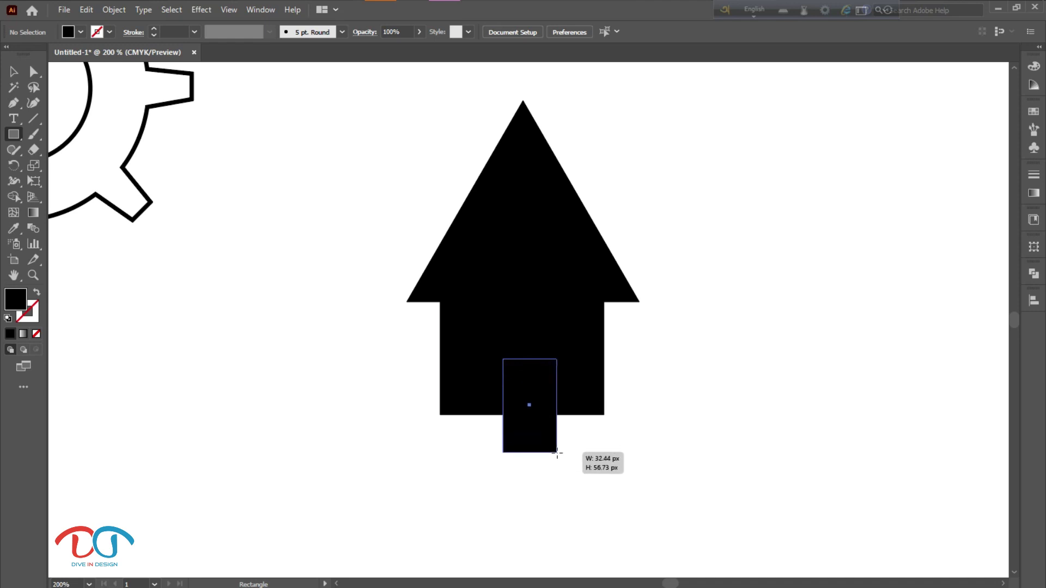
{"action": "left_click_drag", "start_coordinate": [553, 445], "coordinate": [560, 457]}
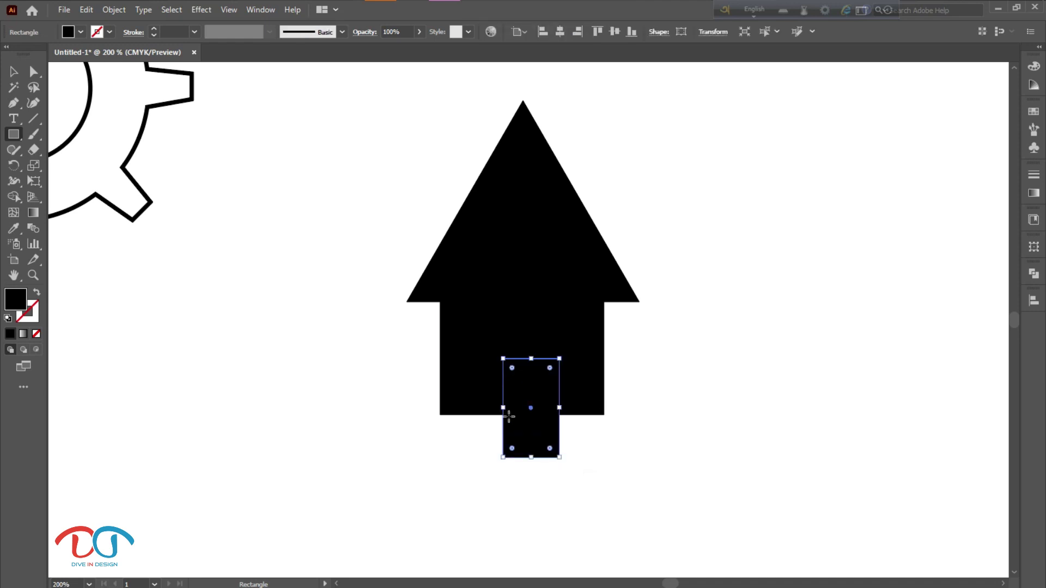
{"action": "left_click_drag", "start_coordinate": [503, 408], "coordinate": [500, 408]}
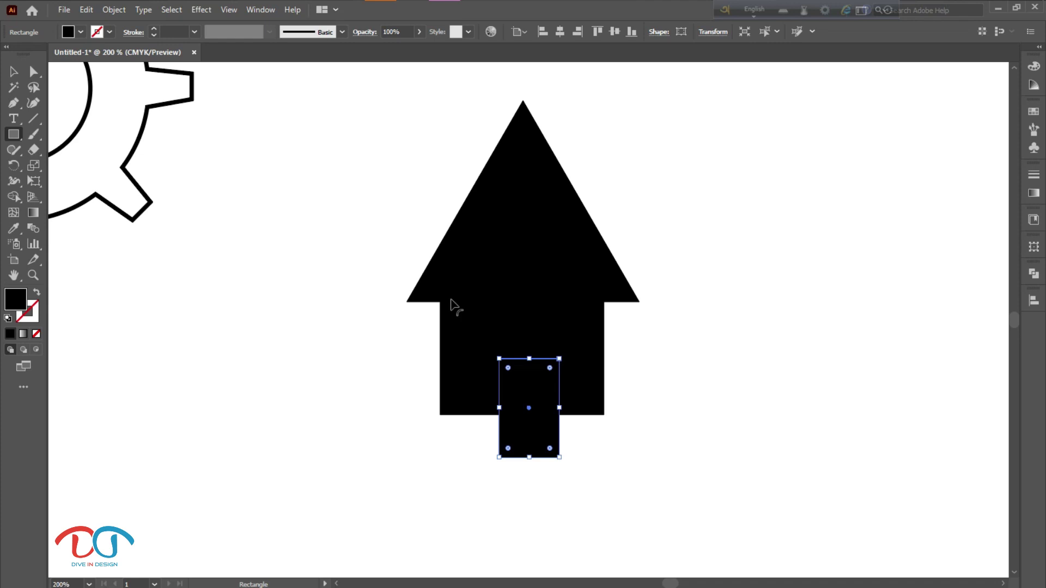
{"action": "key", "text": "Up"}
{"action": "key", "text": "Up"}
{"action": "key", "text": "Up"}
{"action": "key", "text": "Up"}
{"action": "key", "text": "Up"}
{"action": "key", "text": "Up"}
{"action": "key", "text": "Left"}
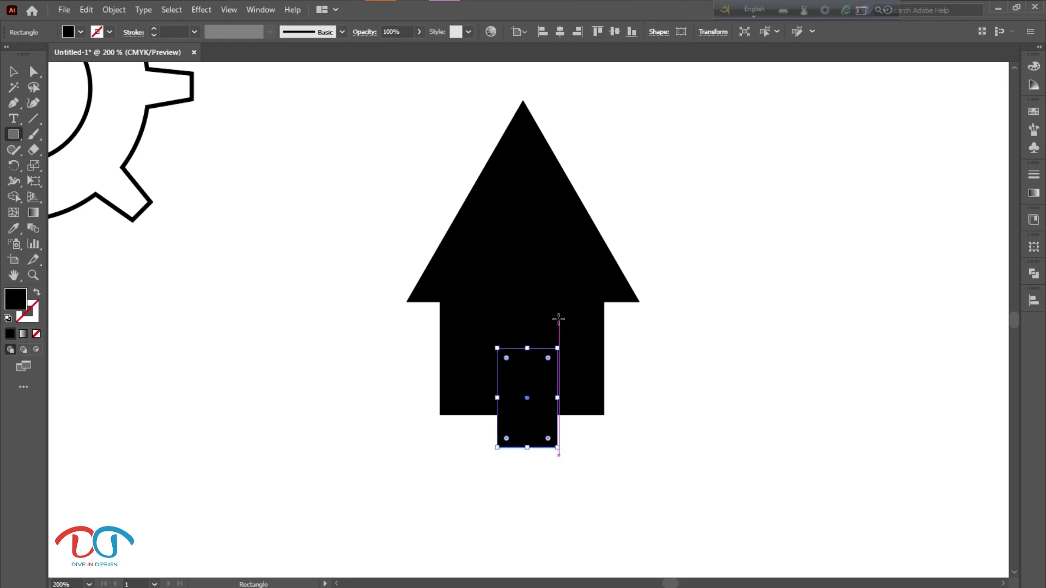
{"action": "key", "text": "Left"}
{"action": "key", "text": "Right"}
{"action": "key", "text": "Up"}
{"action": "key", "text": "Up"}
{"action": "key", "text": "Up"}
{"action": "key", "text": "Up"}
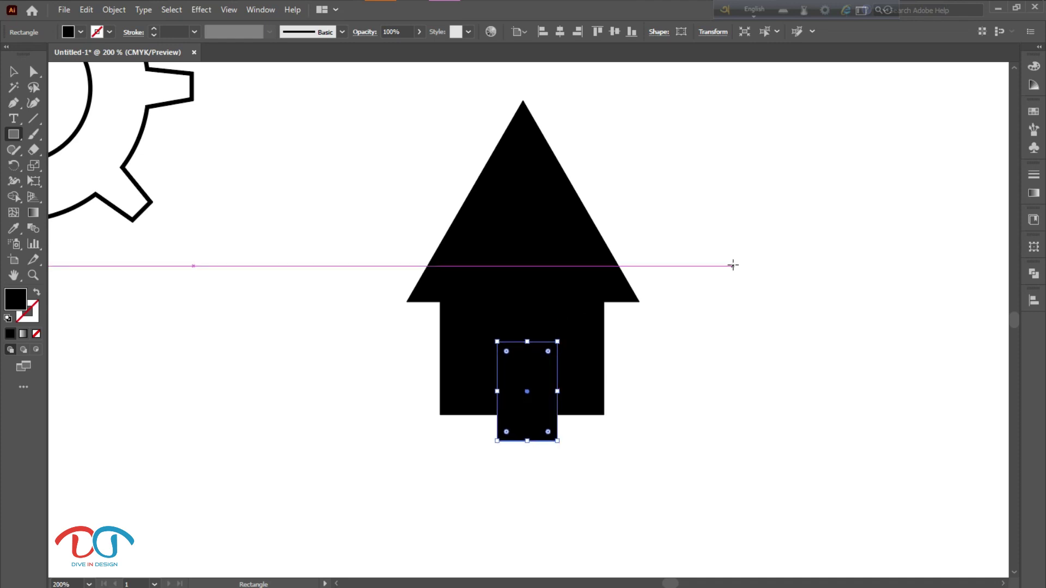
{"action": "left_click", "coordinate": [14, 71]}
- Cut the door opening from the house base with Shape Builder Alt-drag deletion
{"action": "left_click_drag", "start_coordinate": [334, 195], "coordinate": [661, 453]}
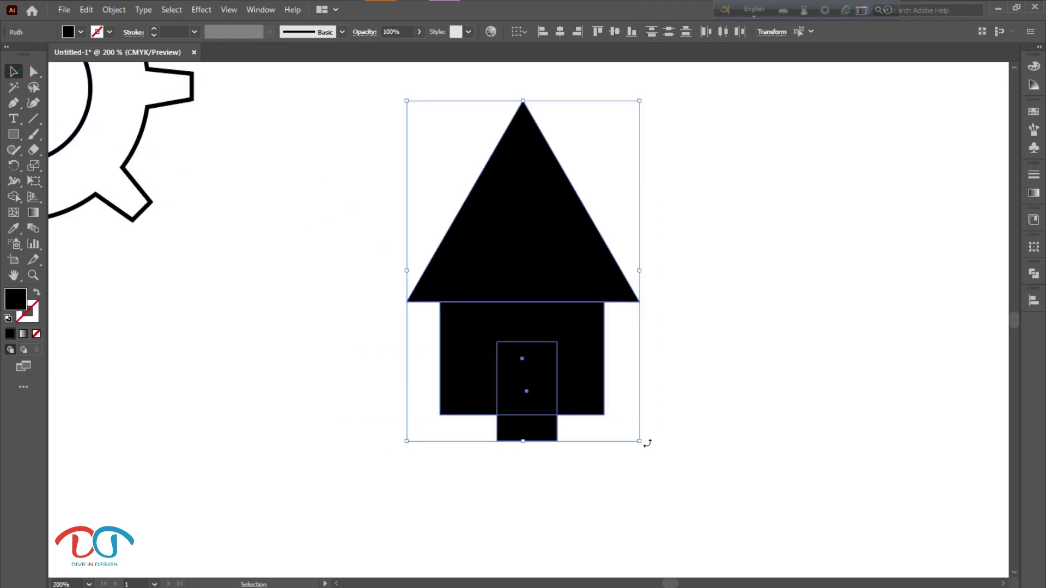
{"action": "left_click", "coordinate": [10, 200]}
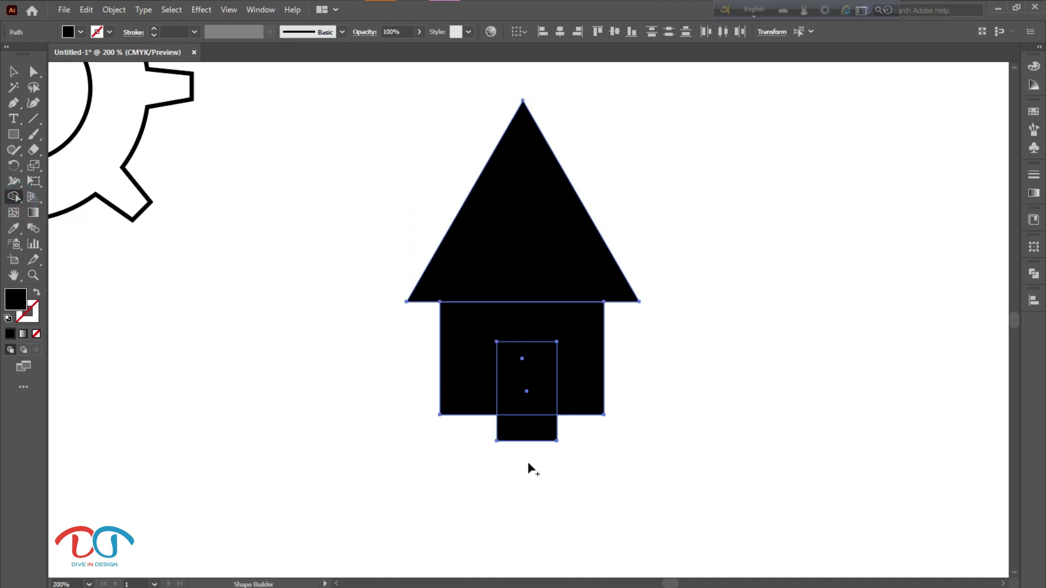
{"action": "left_click_drag", "start_coordinate": [528, 430], "coordinate": [532, 384]}
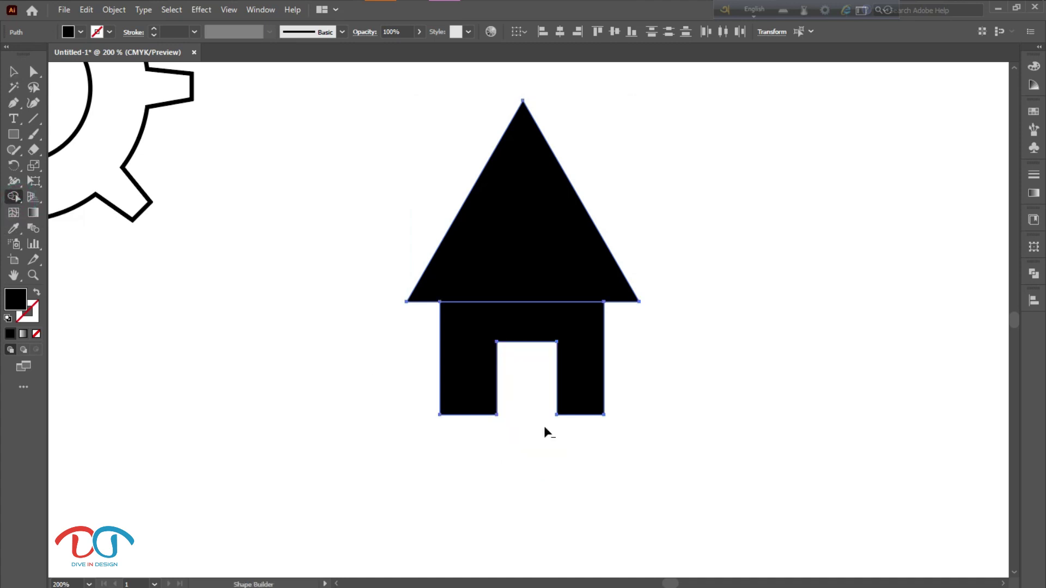
{"action": "left_click", "coordinate": [13, 71]}
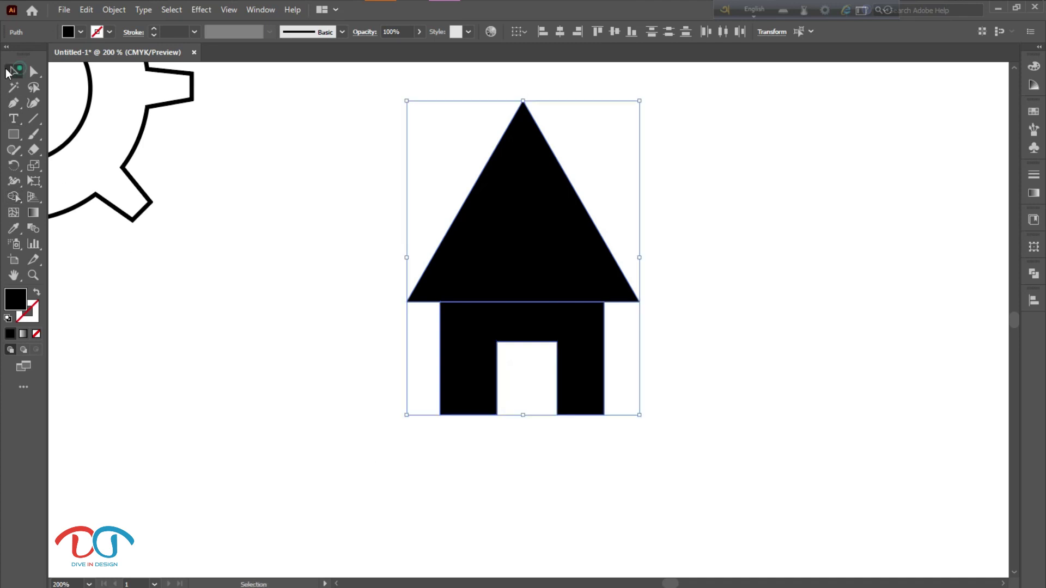
{"action": "left_click", "coordinate": [320, 296]}
- Unite the roof and body into one shape with Pathfinder, then reselect the house
{"action": "left_click_drag", "start_coordinate": [348, 168], "coordinate": [696, 439]}
{"action": "right_click", "coordinate": [539, 289]}
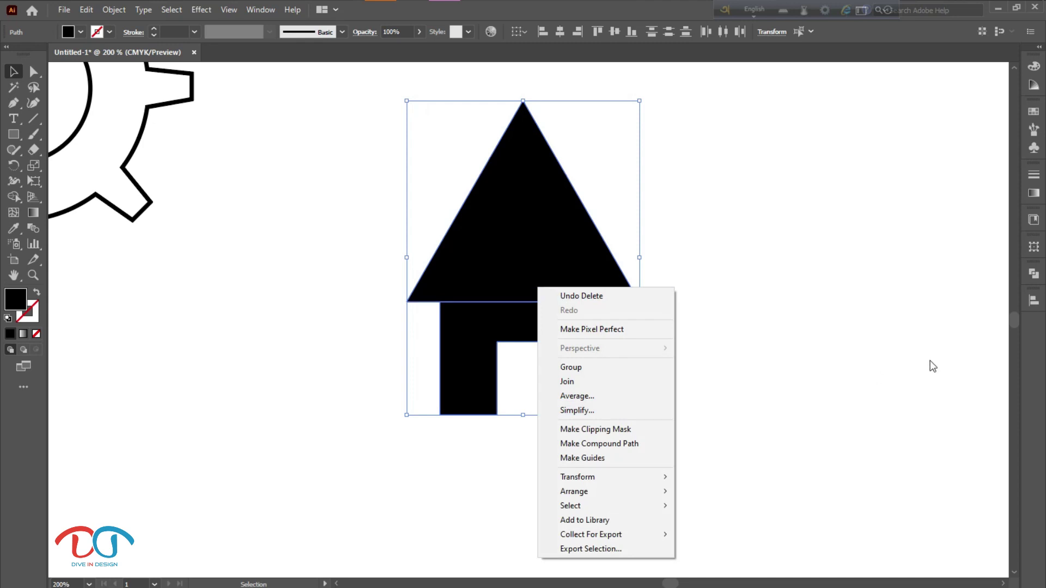
{"action": "left_click", "coordinate": [971, 348]}
{"action": "left_click_drag", "start_coordinate": [592, 339], "coordinate": [742, 421]}
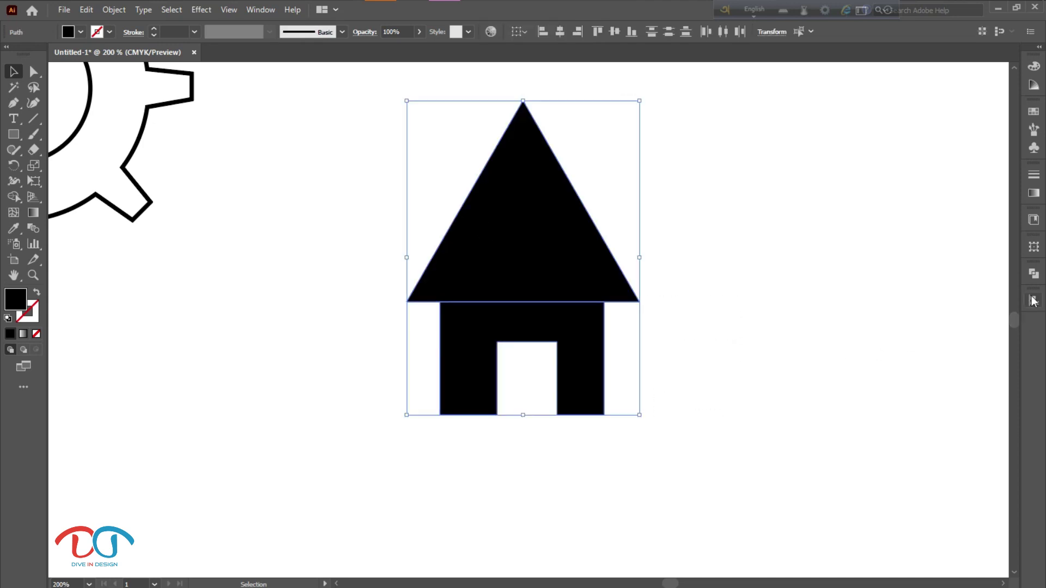
{"action": "left_click", "coordinate": [1033, 273]}
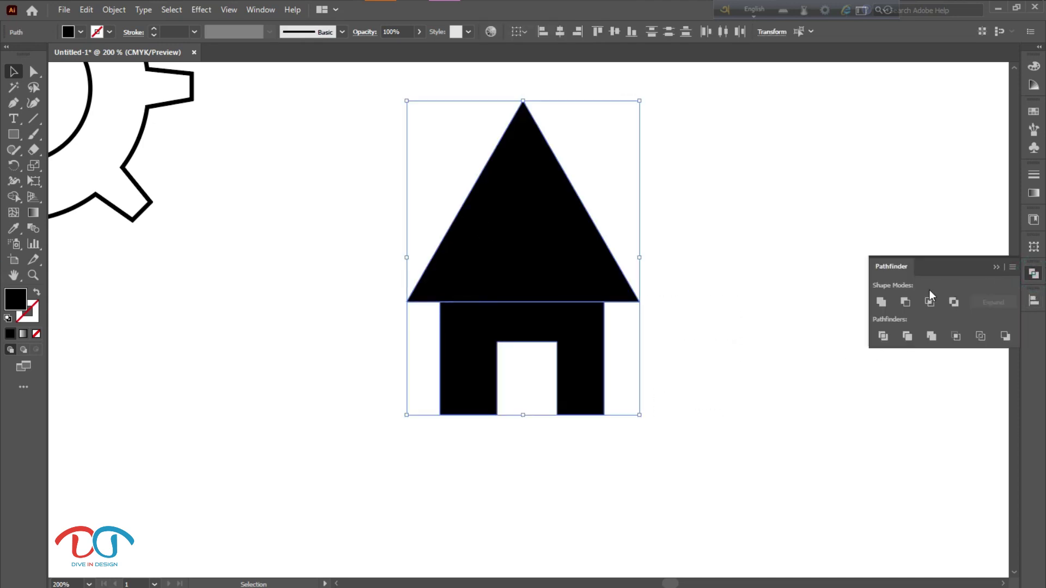
{"action": "left_click", "coordinate": [876, 299]}
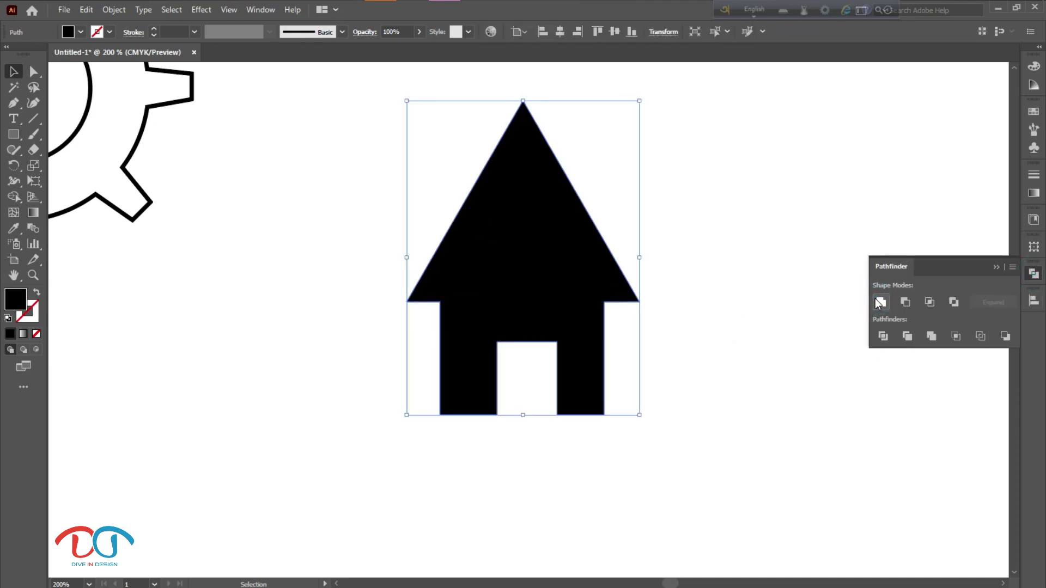
{"action": "left_click", "coordinate": [681, 439]}
{"action": "scroll", "coordinate": [505, 457], "scroll_direction": "down", "scroll_amount": 1}
{"action": "scroll", "coordinate": [504, 457], "scroll_direction": "down", "scroll_amount": 1}
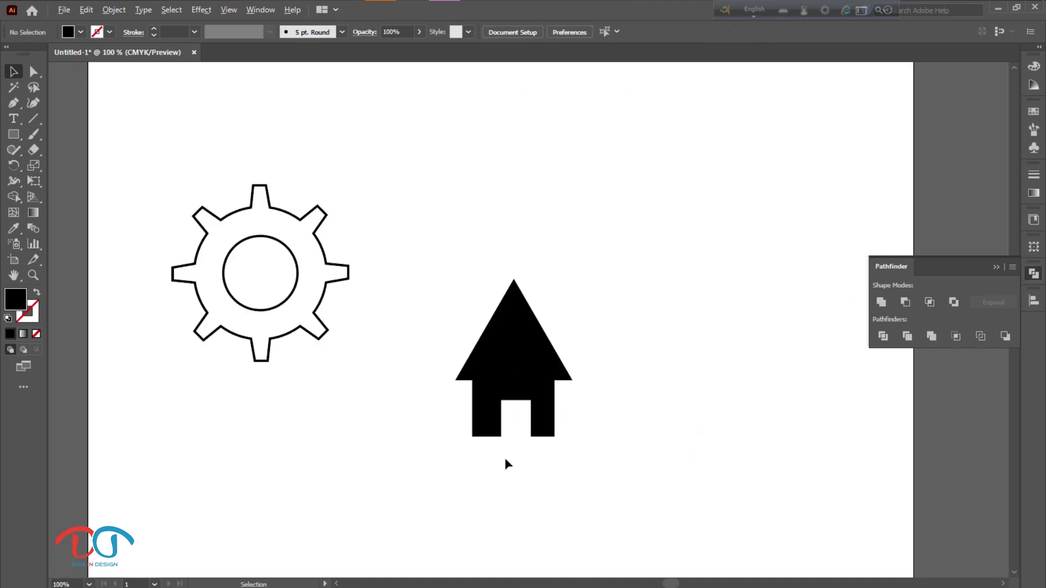
{"action": "left_click_drag", "start_coordinate": [615, 470], "coordinate": [411, 291]}
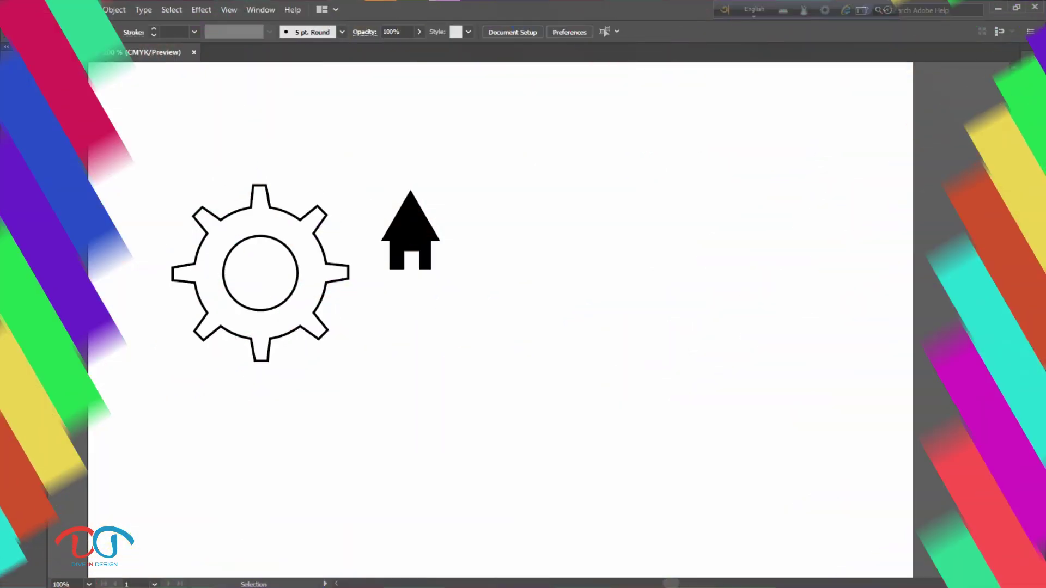
{"action": "left_click", "coordinate": [16, 134]}
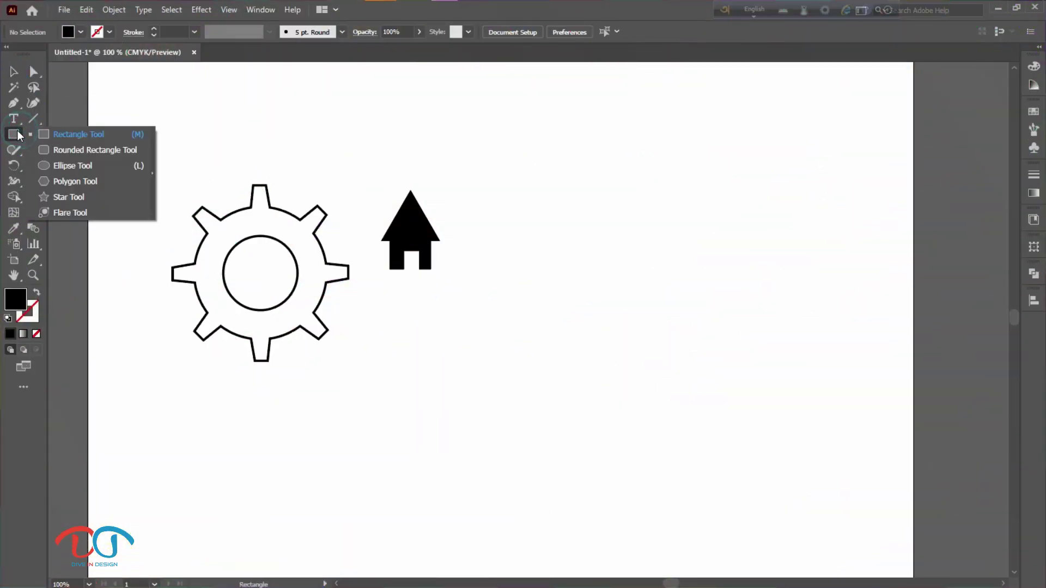
- Draw a black rectangle to the right of and below the house, skipping the size dialog
{"action": "left_click", "coordinate": [58, 136]}
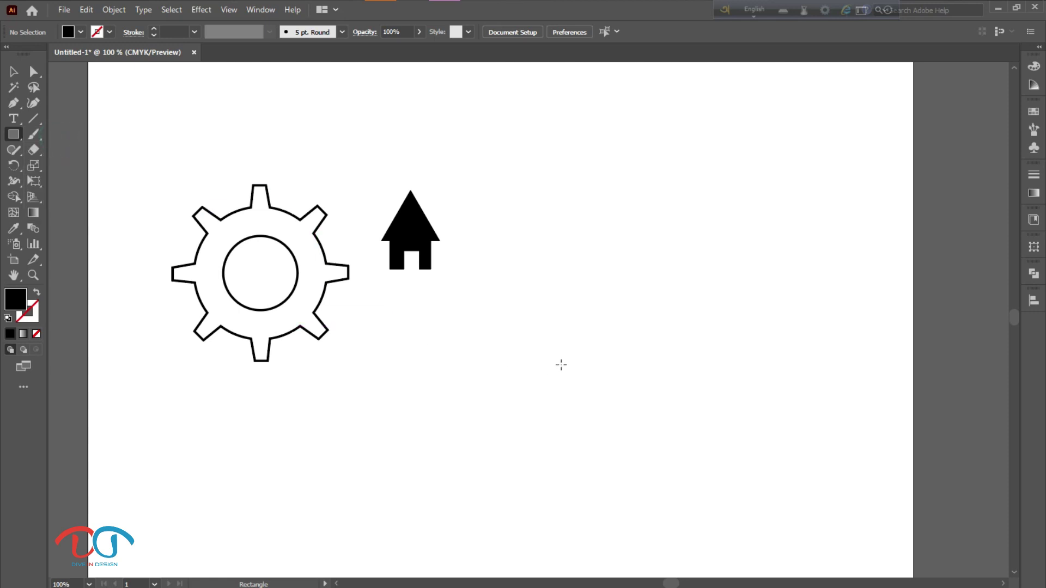
{"action": "scroll", "coordinate": [562, 365], "scroll_direction": "up", "scroll_amount": 1}
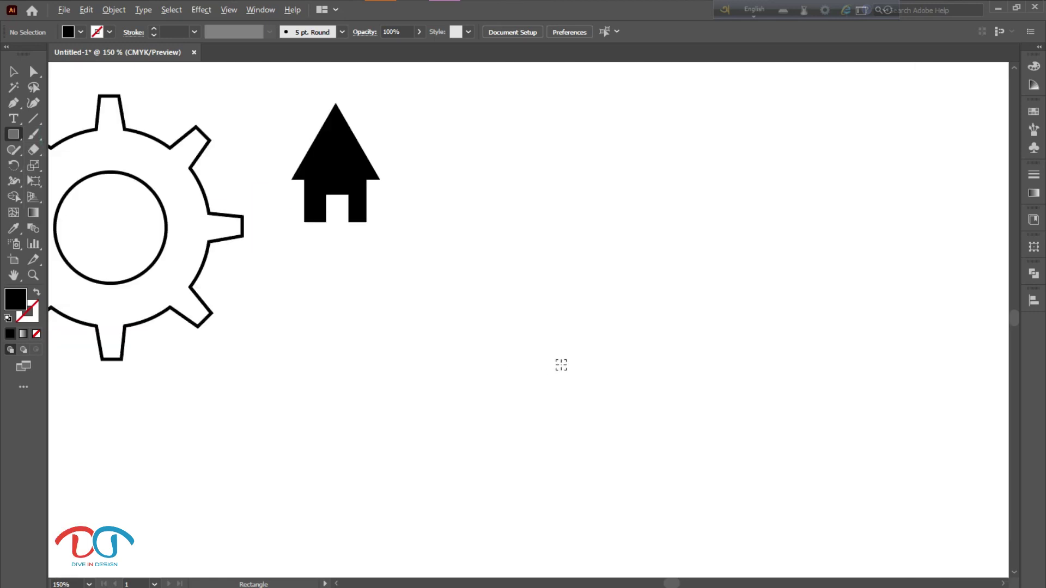
{"action": "left_click", "coordinate": [456, 235]}
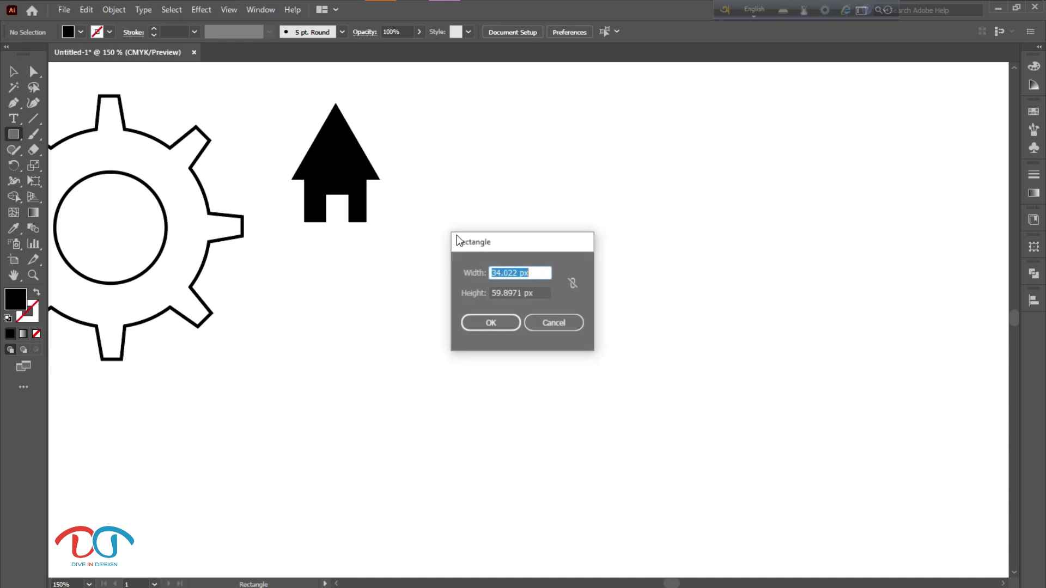
{"action": "left_click", "coordinate": [557, 325]}
{"action": "left_click_drag", "start_coordinate": [464, 250], "coordinate": [637, 371]}
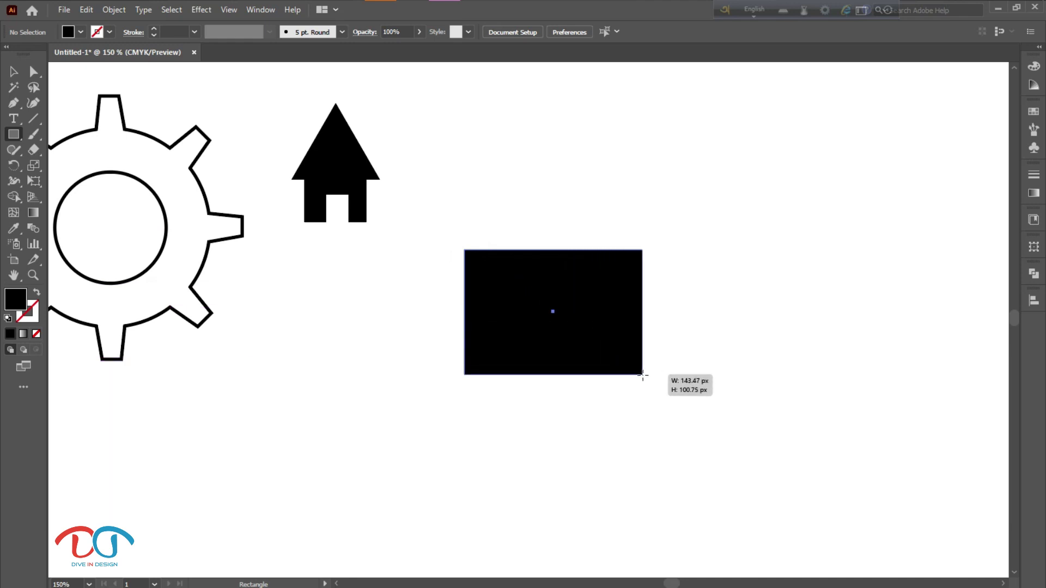
{"action": "left_click_drag", "start_coordinate": [638, 371], "coordinate": [642, 375]}
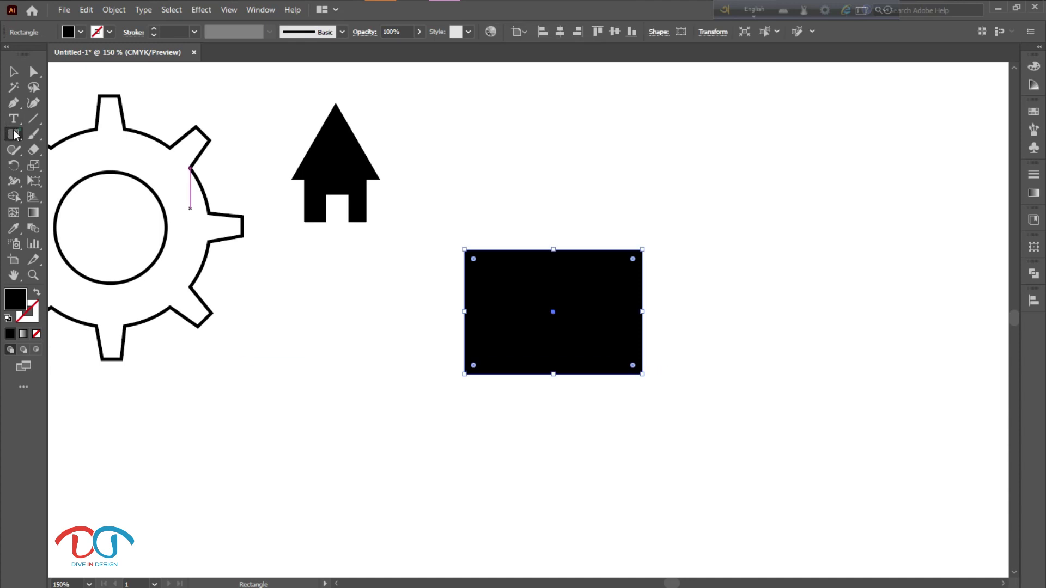
- Draw and rotate a trial square above the rectangle, then delete it
{"action": "left_click_drag", "start_coordinate": [15, 134], "coordinate": [71, 133]}
{"action": "left_click_drag", "start_coordinate": [502, 104], "coordinate": [612, 206]}
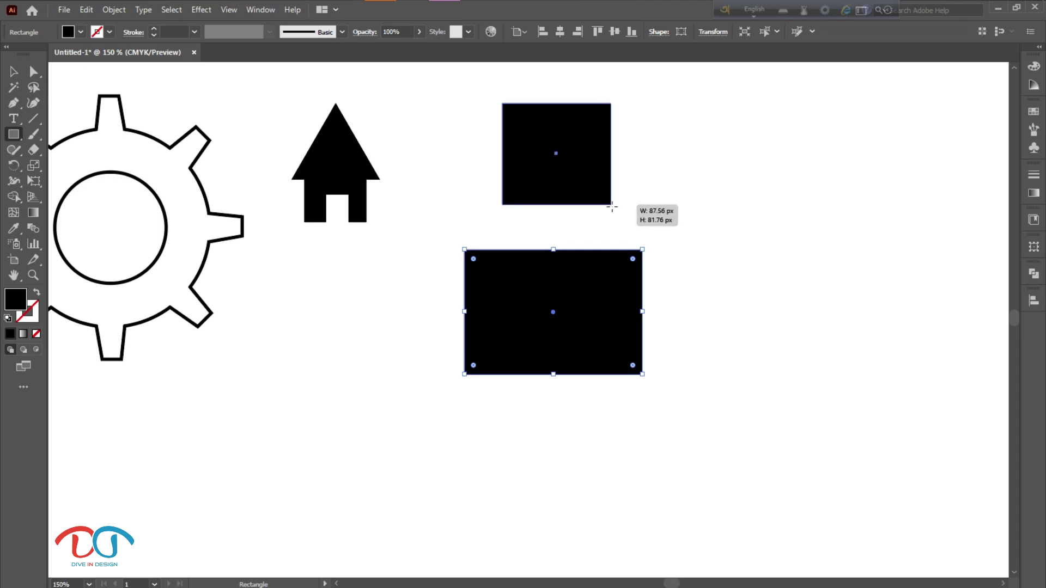
{"action": "left_click_drag", "start_coordinate": [611, 205], "coordinate": [621, 213]}
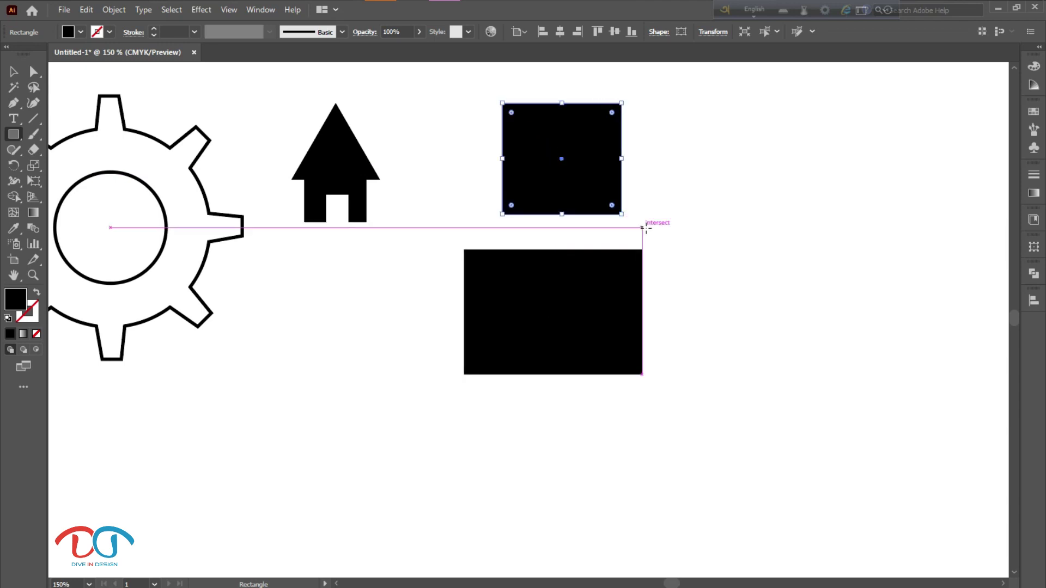
{"action": "mouse_move", "coordinate": [627, 217]}
{"action": "left_mouse_down"}
{"action": "mouse_move", "coordinate": [652, 135]}
{"action": "mouse_move", "coordinate": [633, 230]}
{"action": "left_mouse_up"}
{"action": "key", "text": "Delete"}
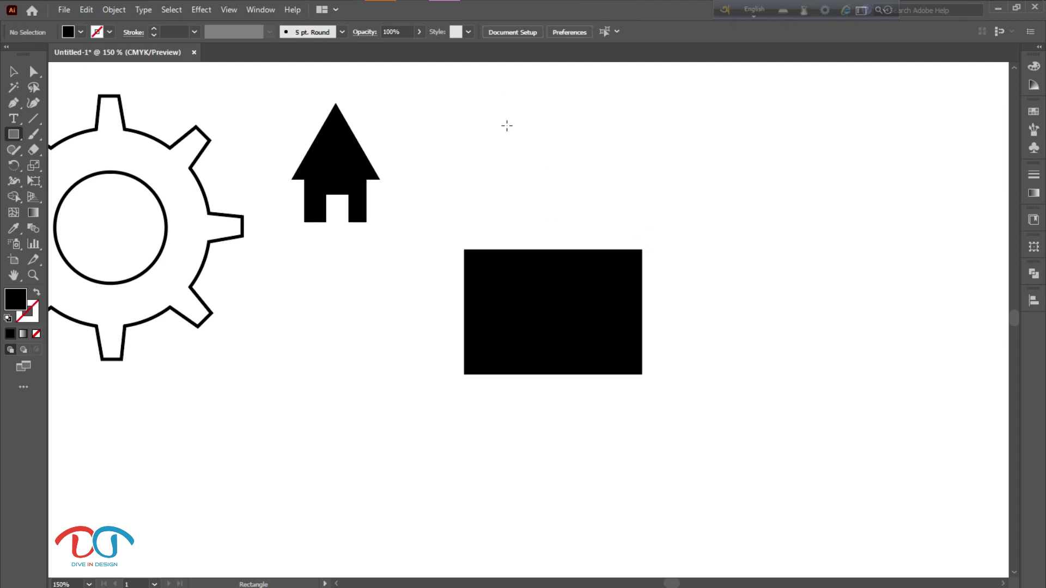
- Draw a new square, rotate it, and fill it with red
{"action": "mouse_move", "coordinate": [507, 126]}
{"action": "left_mouse_down"}
{"action": "mouse_move", "coordinate": [561, 180]}
{"action": "mouse_move", "coordinate": [565, 231]}
{"action": "mouse_move", "coordinate": [568, 216]}
{"action": "mouse_move", "coordinate": [650, 158]}
{"action": "left_mouse_up"}
{"action": "left_click", "coordinate": [13, 72]}
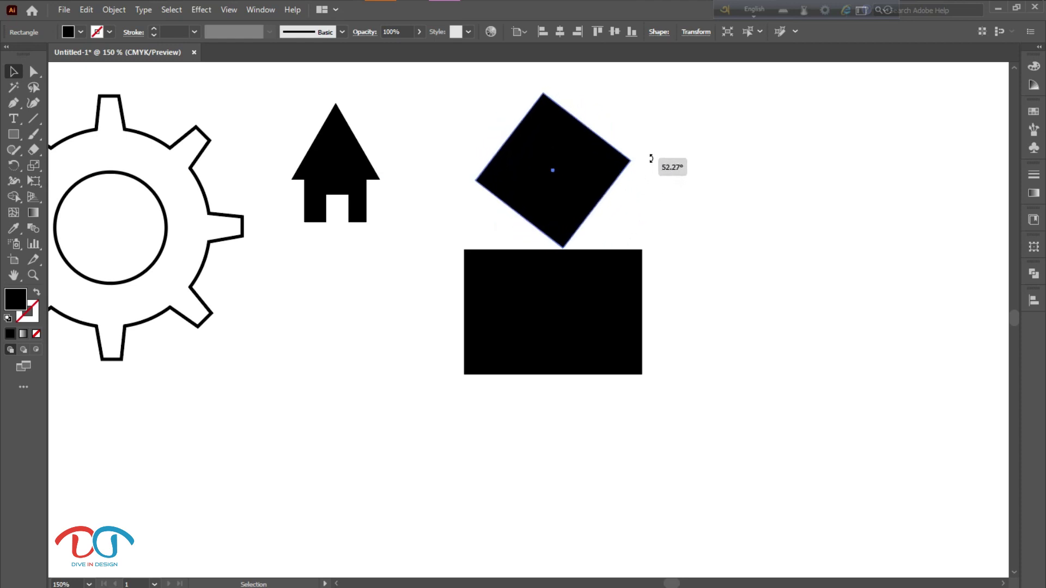
{"action": "left_click", "coordinate": [81, 31]}
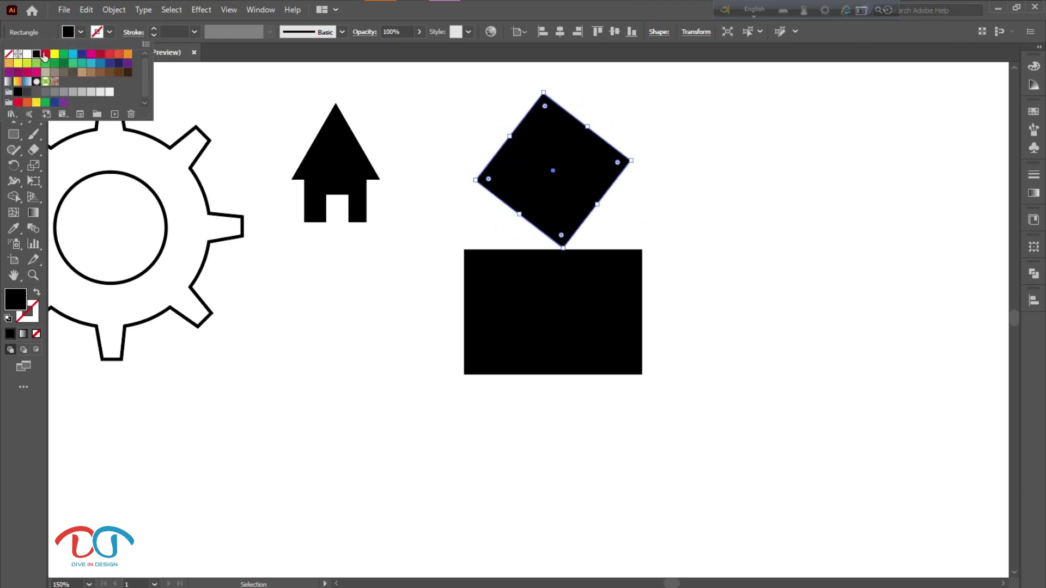
{"action": "left_click", "coordinate": [45, 54]}
- Move the red square down onto the rectangle's top edge and enlarge it
{"action": "left_click_drag", "start_coordinate": [550, 182], "coordinate": [550, 252]}
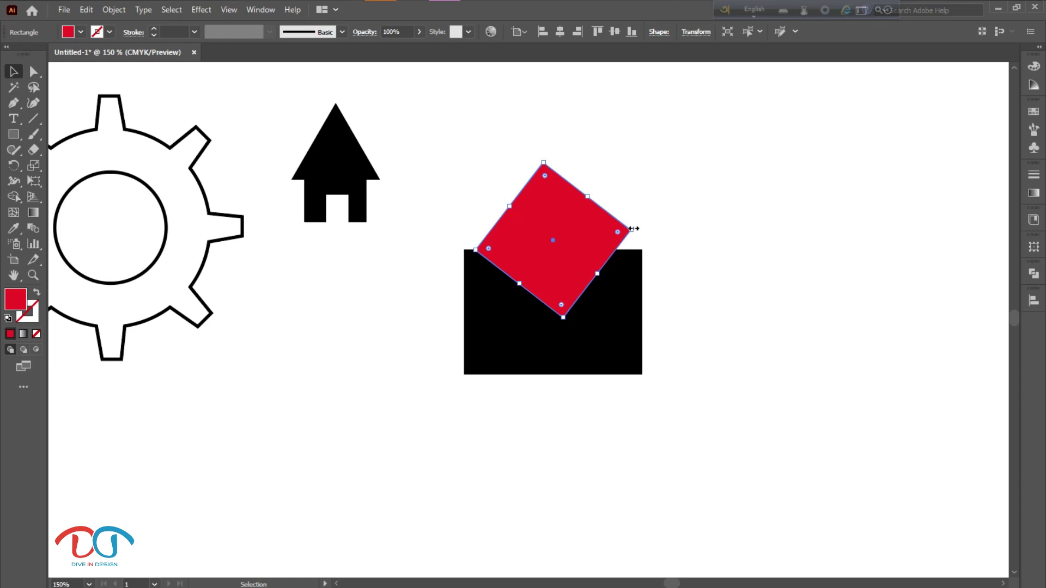
{"action": "left_click_drag", "start_coordinate": [634, 229], "coordinate": [649, 230]}
{"action": "left_click_drag", "start_coordinate": [577, 240], "coordinate": [587, 240]}
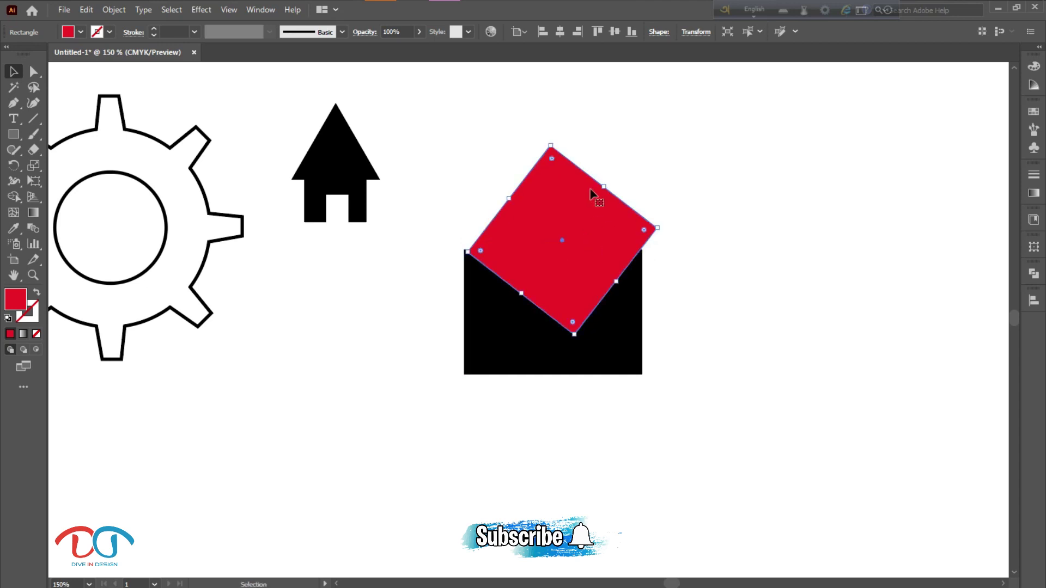
{"action": "left_click", "coordinate": [550, 126]}
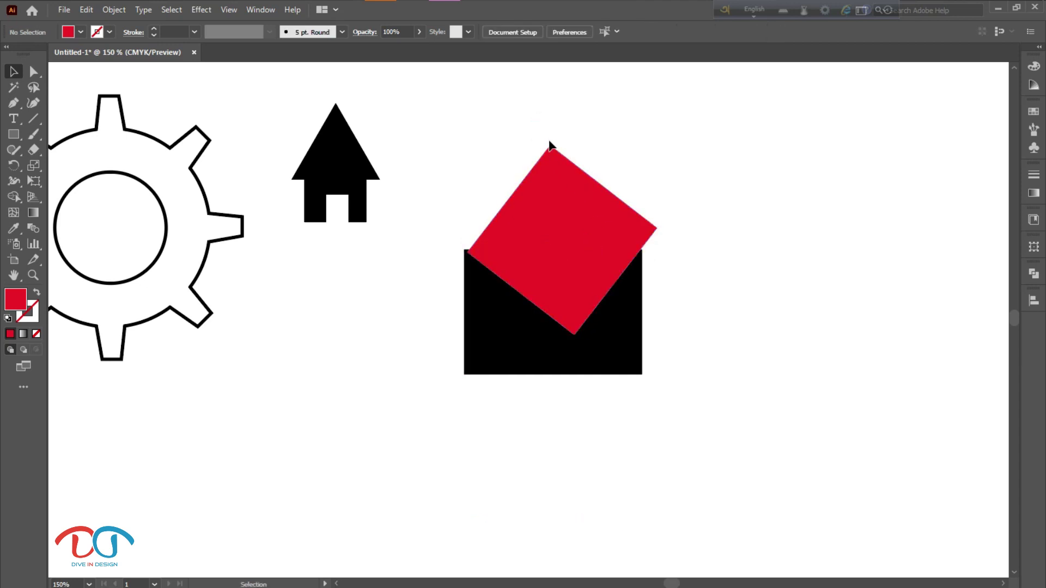
- Rotate the red square to 45° into an upright diamond and nudge it into place
{"action": "left_click", "coordinate": [551, 149]}
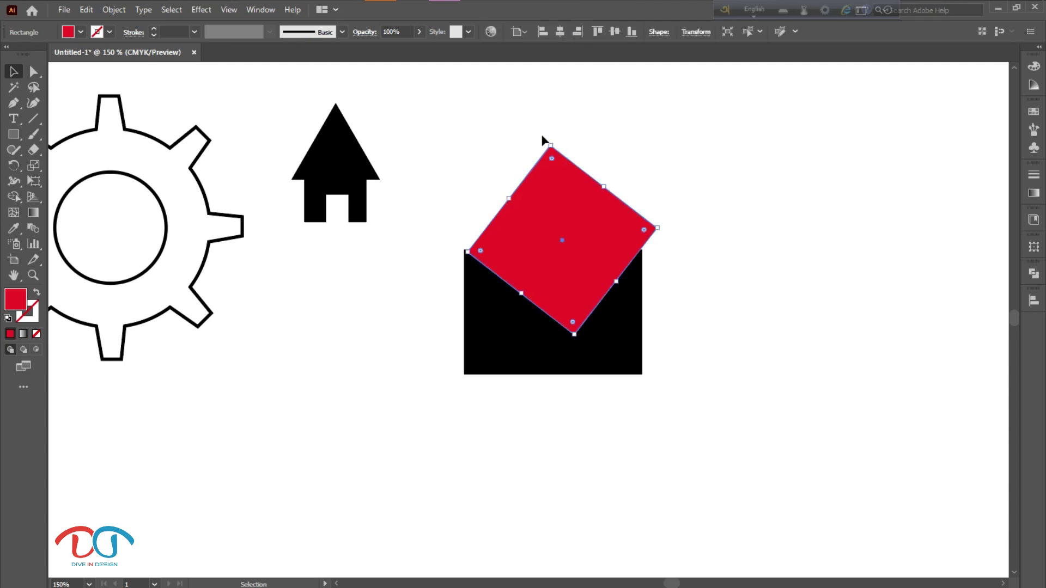
{"action": "left_click", "coordinate": [566, 121]}
{"action": "left_click", "coordinate": [550, 154]}
{"action": "left_click_drag", "start_coordinate": [554, 130], "coordinate": [547, 140]}
{"action": "key", "text": "Up"}
{"action": "key", "text": "Up"}
{"action": "key", "text": "Up"}
{"action": "key", "text": "Down"}
{"action": "key", "text": "Down"}
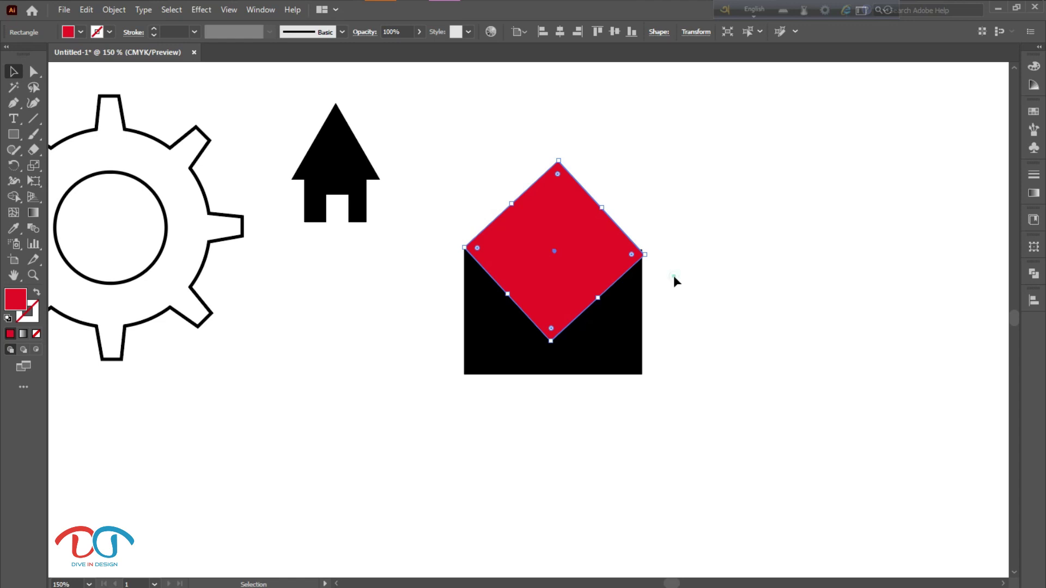
{"action": "left_click", "coordinate": [674, 276]}
{"action": "scroll", "coordinate": [675, 276], "scroll_direction": "up", "scroll_amount": 1}
{"action": "scroll", "coordinate": [674, 276], "scroll_direction": "up", "scroll_amount": 1}
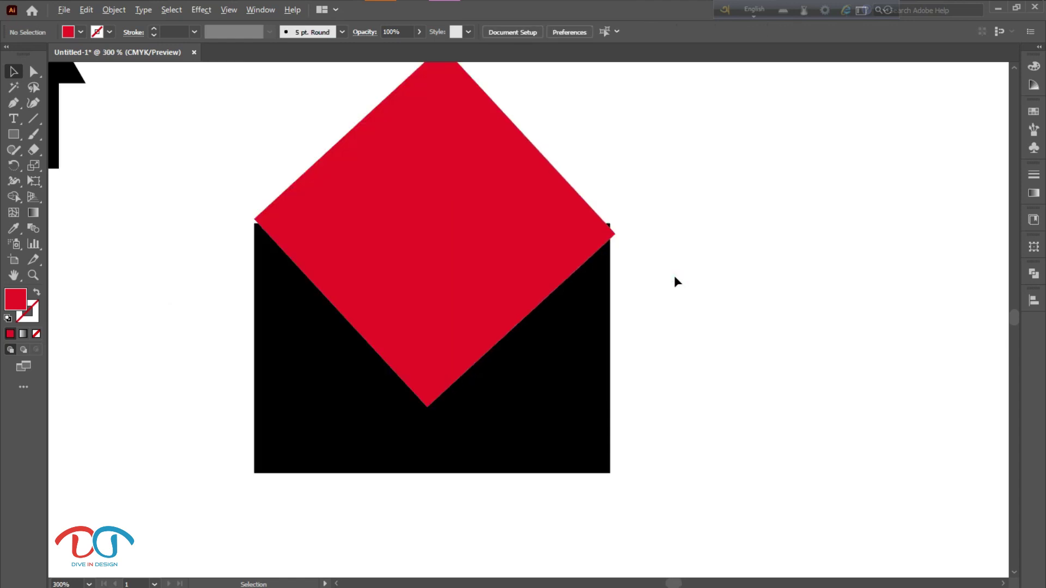
- Drag the diamond so its side corners meet the black rectangle's top corners
{"action": "left_click_drag", "start_coordinate": [562, 250], "coordinate": [561, 250]}
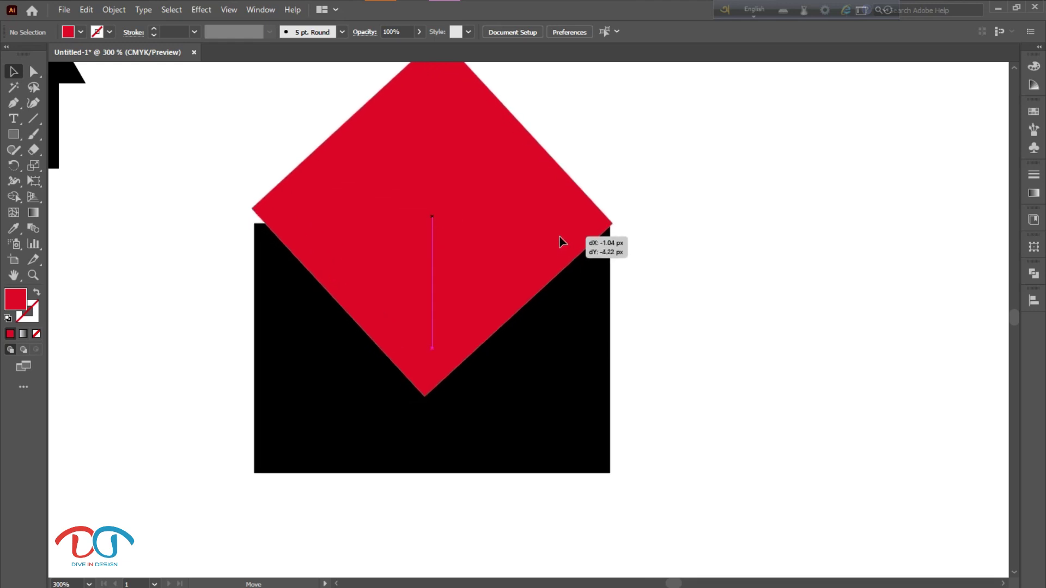
{"action": "left_click_drag", "start_coordinate": [560, 246], "coordinate": [556, 235]}
{"action": "scroll", "coordinate": [557, 240], "scroll_direction": "up", "scroll_amount": 1}
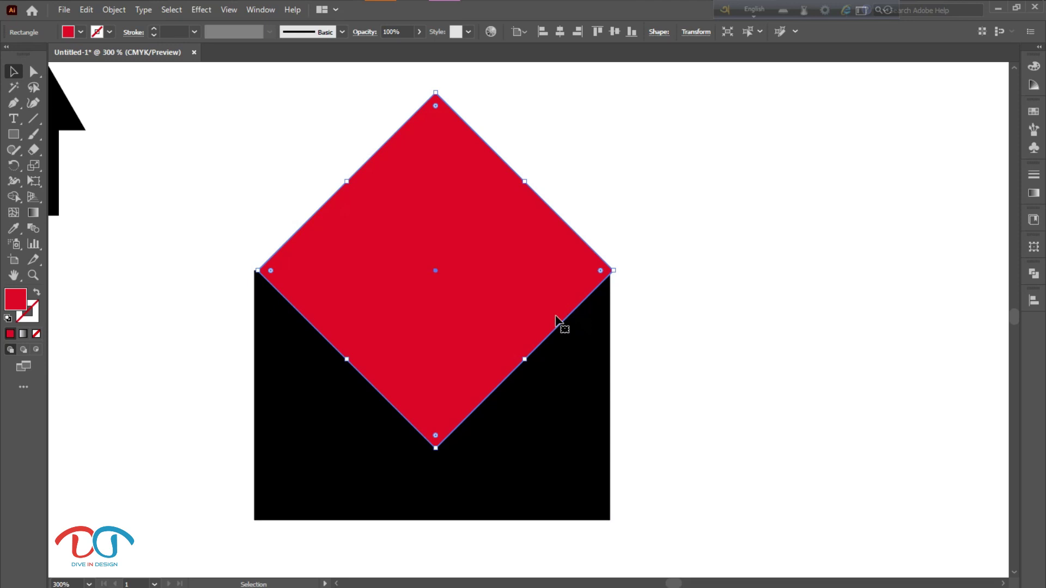
{"action": "scroll", "coordinate": [506, 318], "scroll_direction": "up", "scroll_amount": 1}
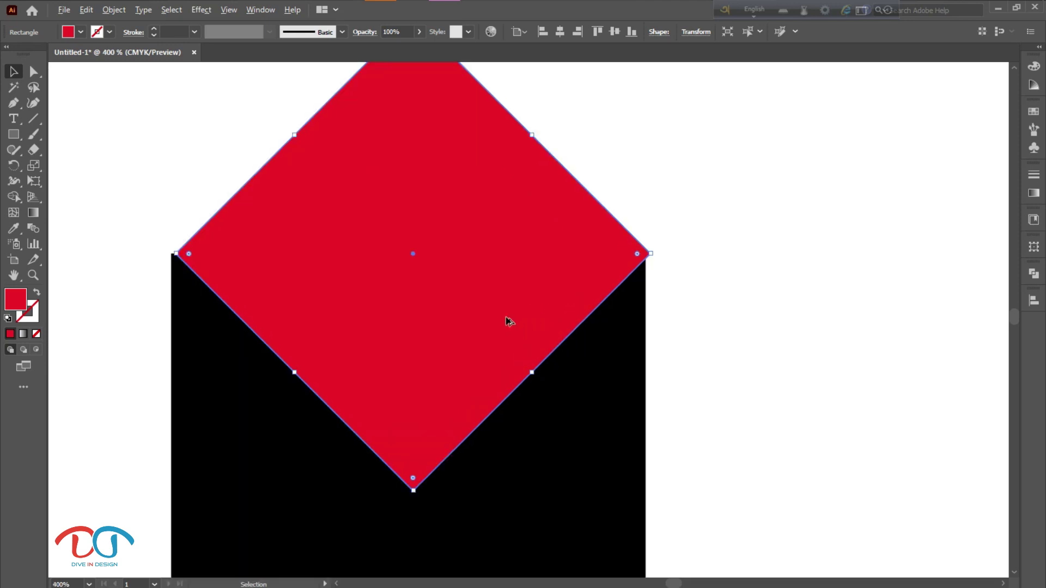
{"action": "left_click_drag", "start_coordinate": [505, 317], "coordinate": [504, 318]}
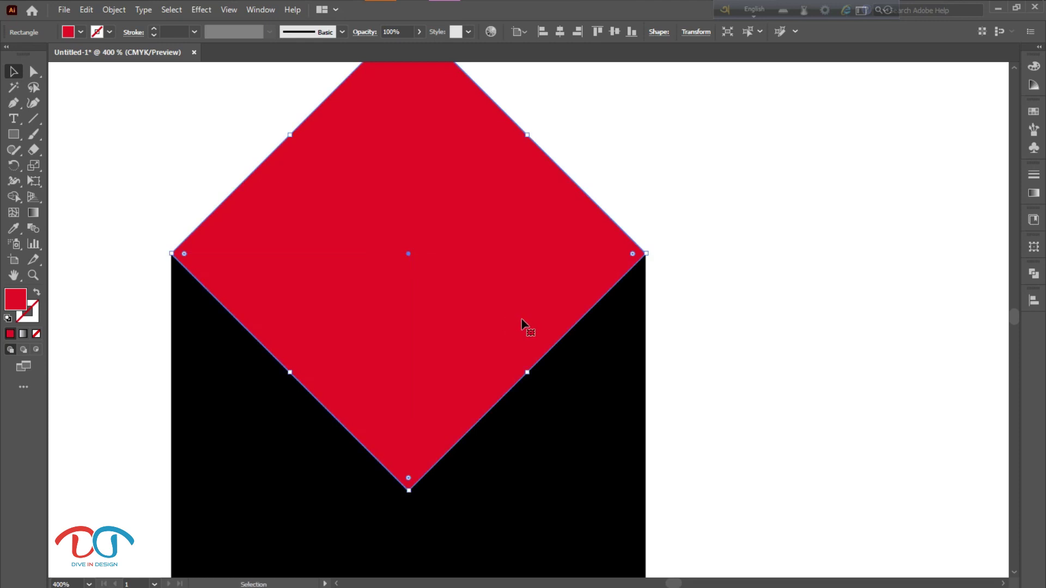
{"action": "scroll", "coordinate": [792, 296], "scroll_direction": "down", "scroll_amount": 2}
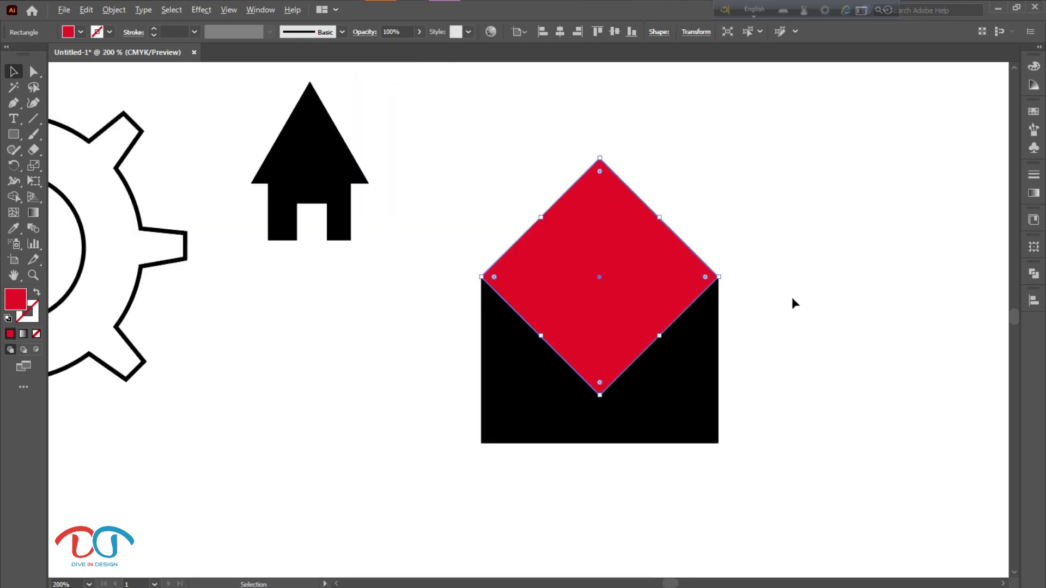
{"action": "scroll", "coordinate": [815, 313], "scroll_direction": "down", "scroll_amount": 1}
{"action": "scroll", "coordinate": [814, 318], "scroll_direction": "down", "scroll_amount": 1}
- Check the anchor points with Direct Selection, then reselect the whole diamond
{"action": "key", "text": "a"}
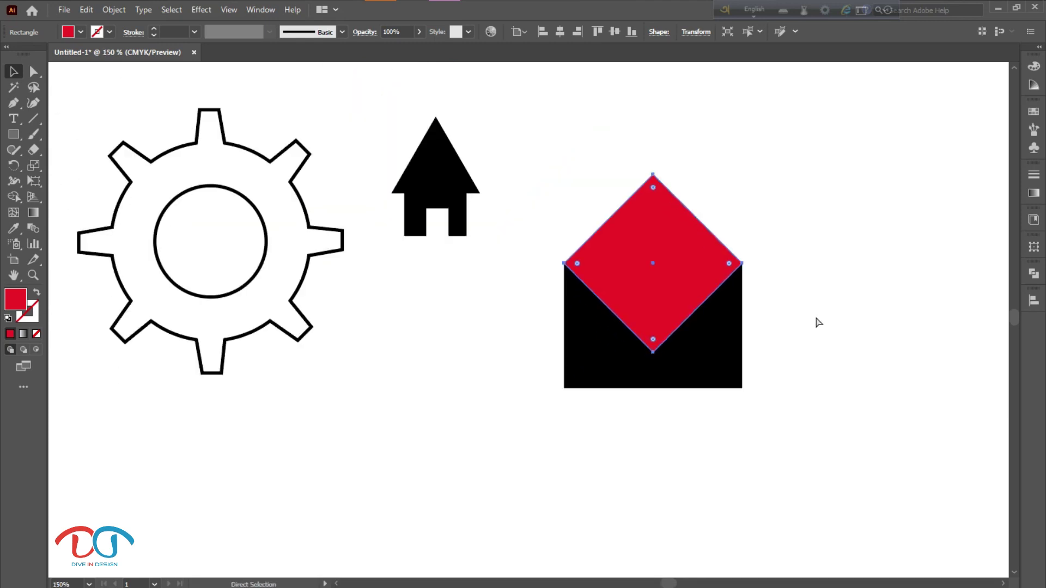
{"action": "scroll", "coordinate": [816, 322], "scroll_direction": "right", "scroll_amount": 2}
{"action": "scroll", "coordinate": [757, 335], "scroll_direction": "right", "scroll_amount": 2}
{"action": "left_click", "coordinate": [728, 347]}
{"action": "key", "text": "v"}
{"action": "left_click", "coordinate": [551, 281]}
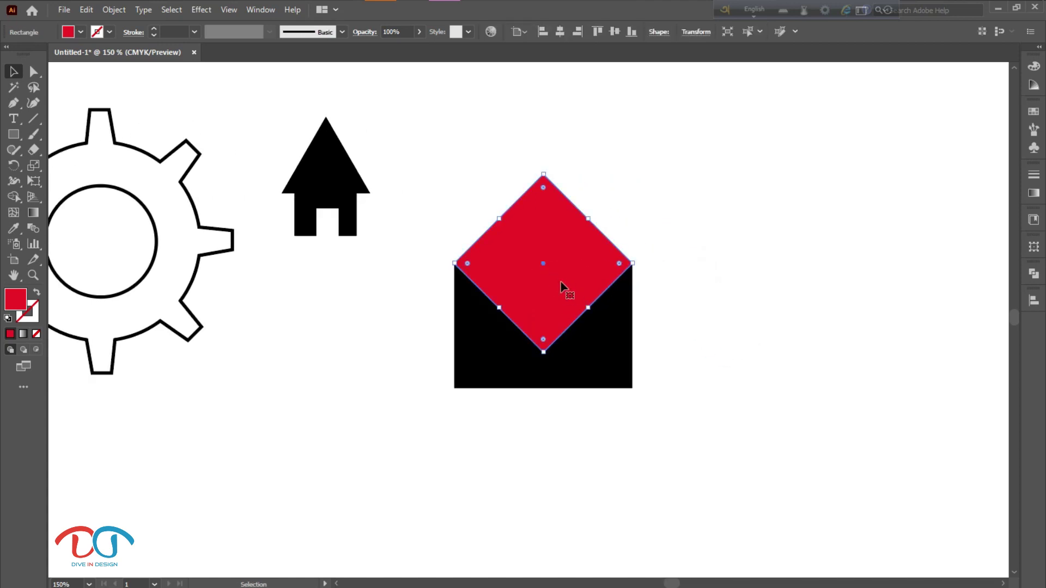
- Add a 2 px outward Offset Path around the red diamond
{"action": "left_click", "coordinate": [117, 10]}
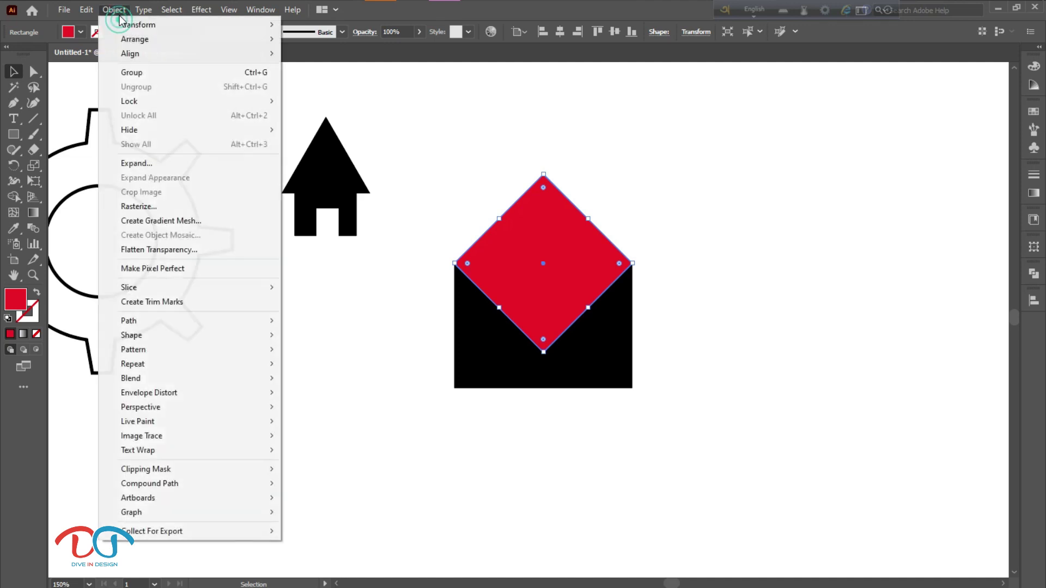
{"action": "mouse_move", "coordinate": [128, 320]}
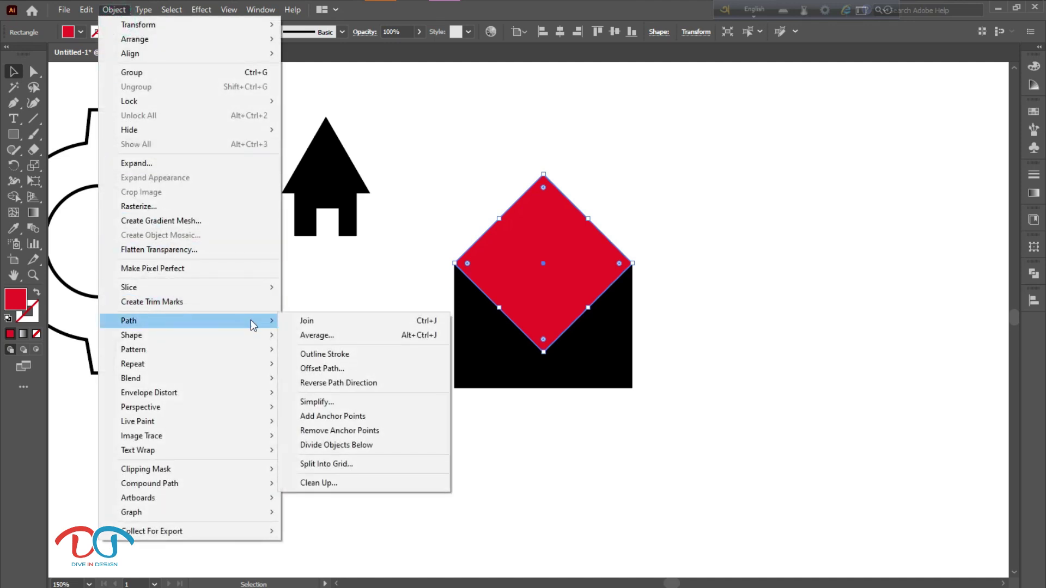
{"action": "left_click", "coordinate": [337, 370]}
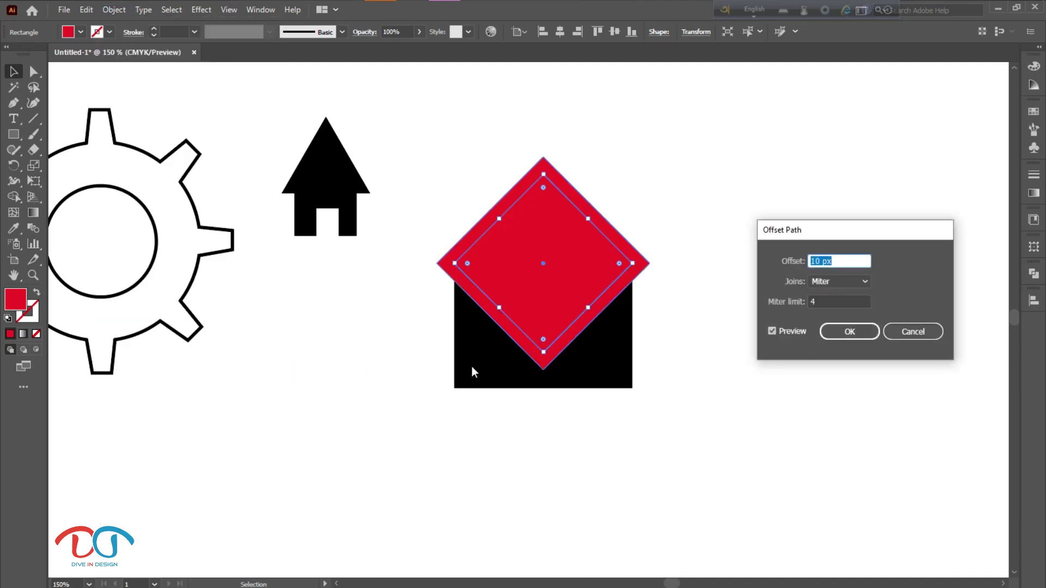
{"action": "key", "text": "Down"}
{"action": "key", "text": "Down"}
{"action": "key", "text": "Down"}
{"action": "key", "text": "Down"}
{"action": "key", "text": "Down"}
{"action": "key", "text": "Down"}
{"action": "key", "text": "Down"}
{"action": "key", "text": "Down"}
{"action": "key", "text": "Down"}
{"action": "key", "text": "Up"}
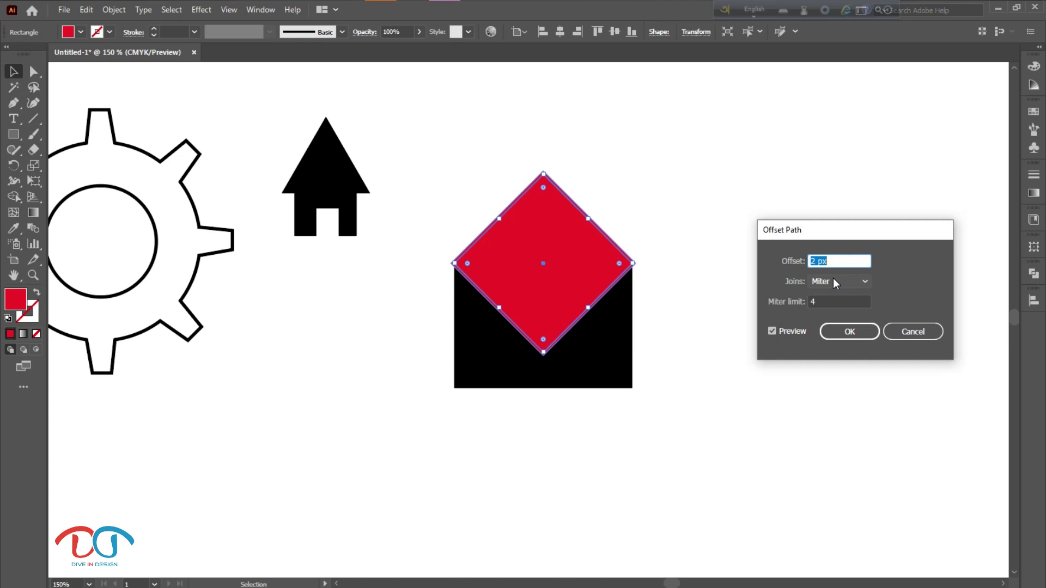
{"action": "key", "text": "Up"}
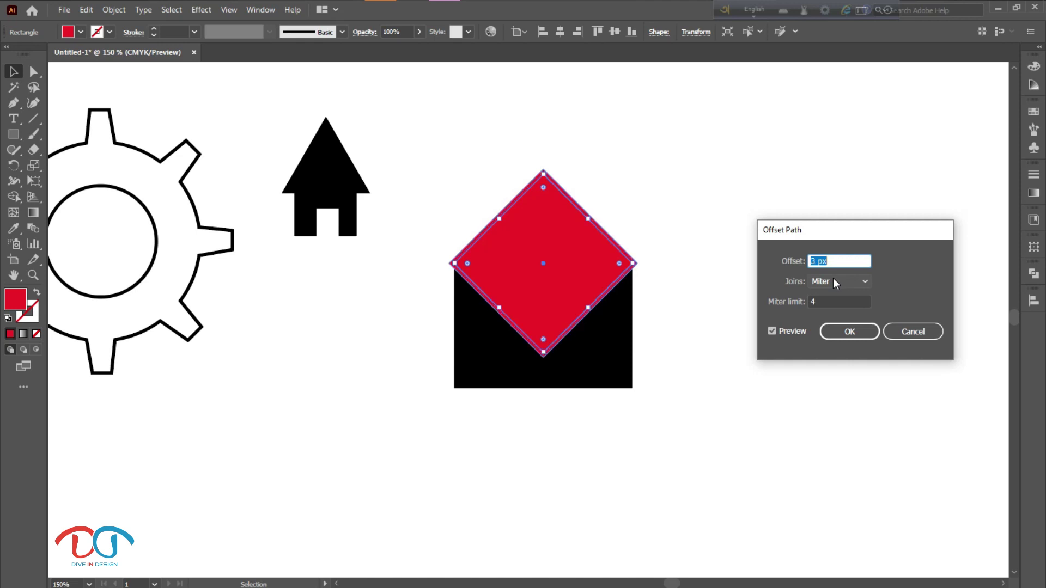
{"action": "key", "text": "Down"}
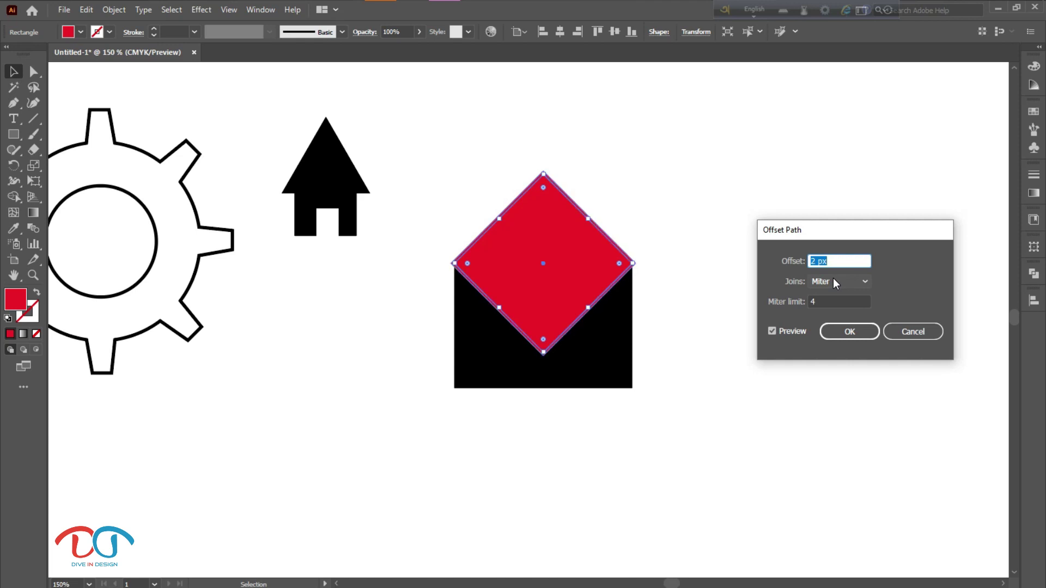
{"action": "left_click", "coordinate": [859, 332]}
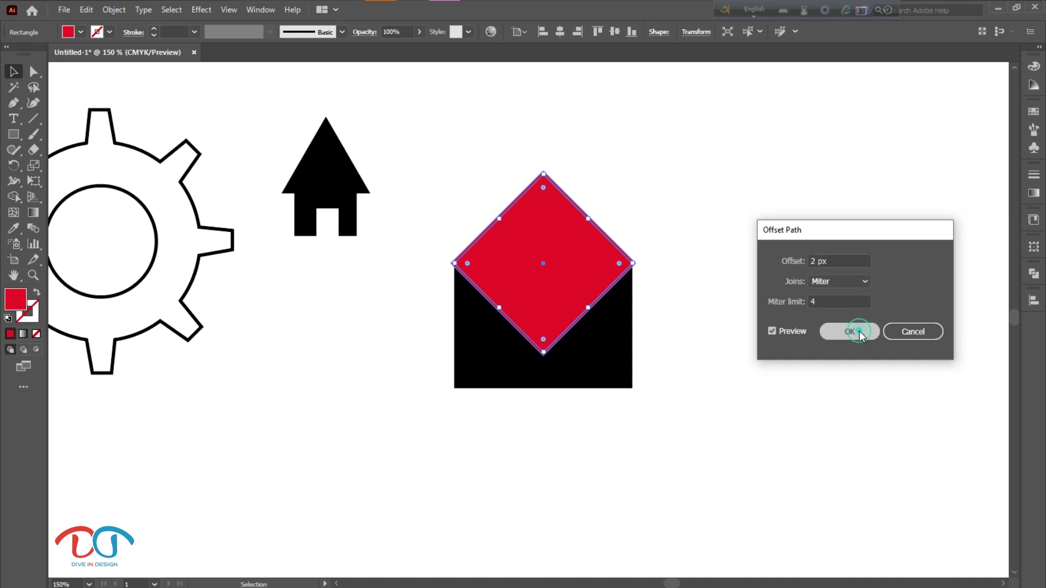
- Use Shape Builder on the envelope shapes to delete the thin sliver and the diamond's top triangle
{"action": "scroll", "coordinate": [479, 419], "scroll_direction": "up", "scroll_amount": 2}
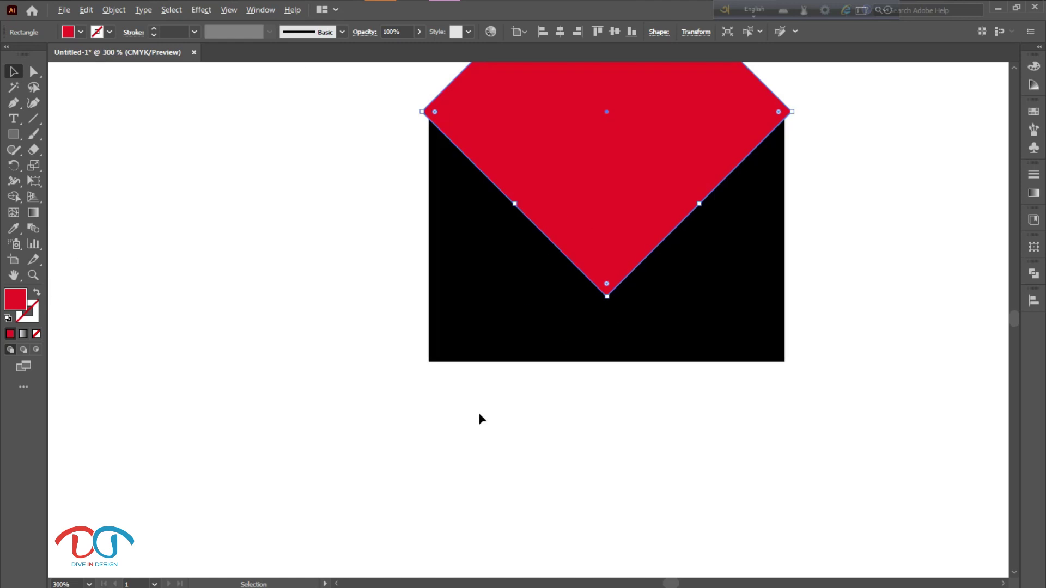
{"action": "scroll", "coordinate": [668, 442], "scroll_direction": "up", "scroll_amount": 3}
{"action": "left_click_drag", "start_coordinate": [855, 423], "coordinate": [522, 176]}
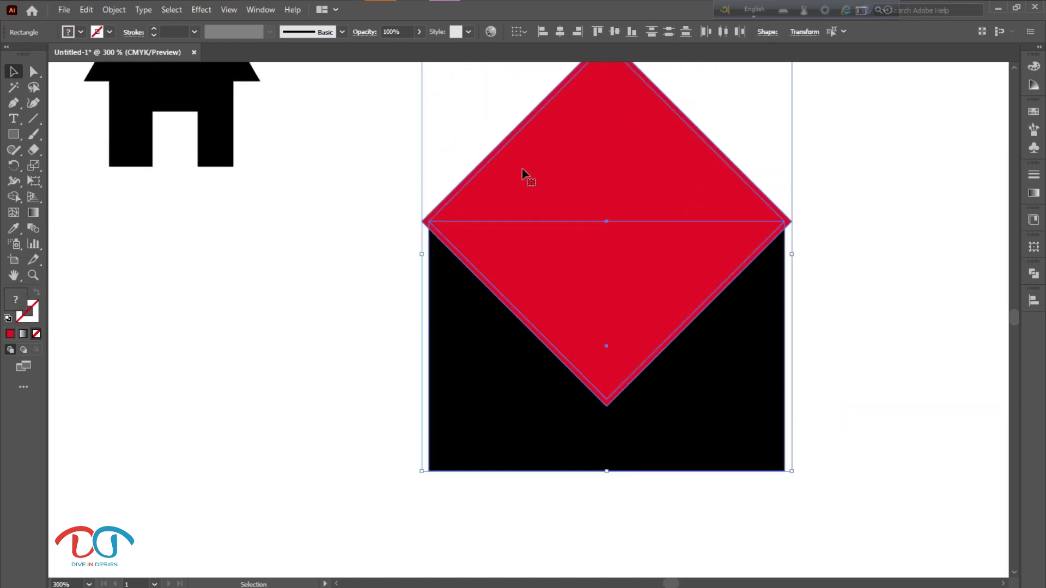
{"action": "left_click", "coordinate": [13, 196]}
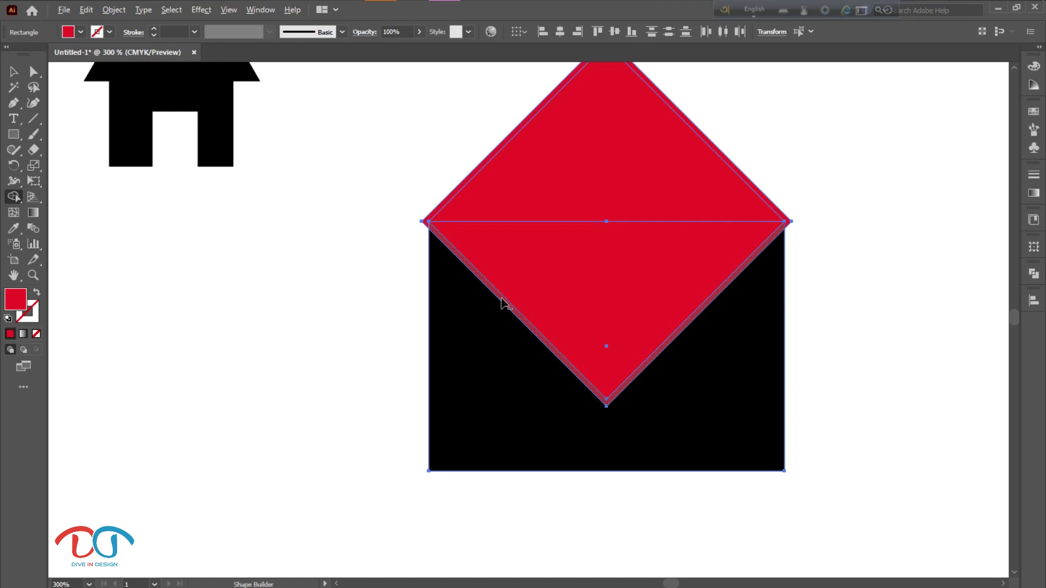
{"action": "left_click", "coordinate": [502, 303], "text": "alt"}
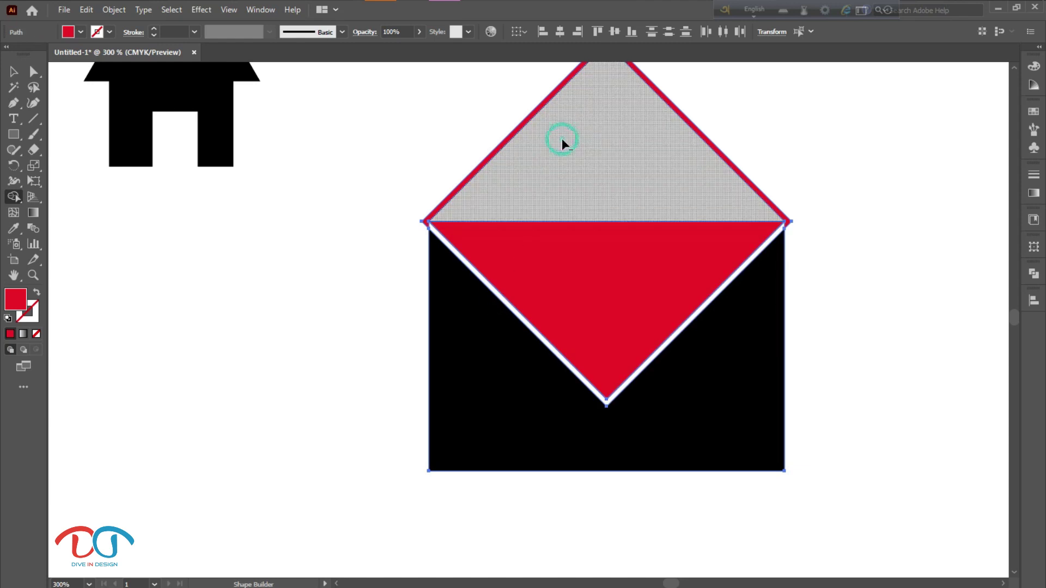
{"action": "left_click_drag", "start_coordinate": [478, 122], "coordinate": [713, 122]}
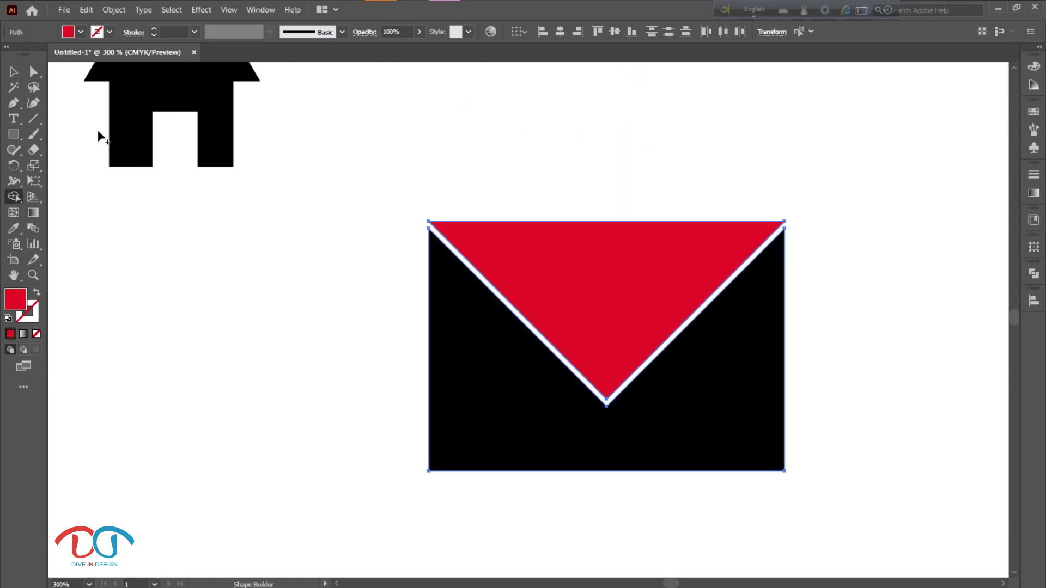
{"action": "left_click", "coordinate": [14, 70]}
{"action": "left_click", "coordinate": [180, 197]}
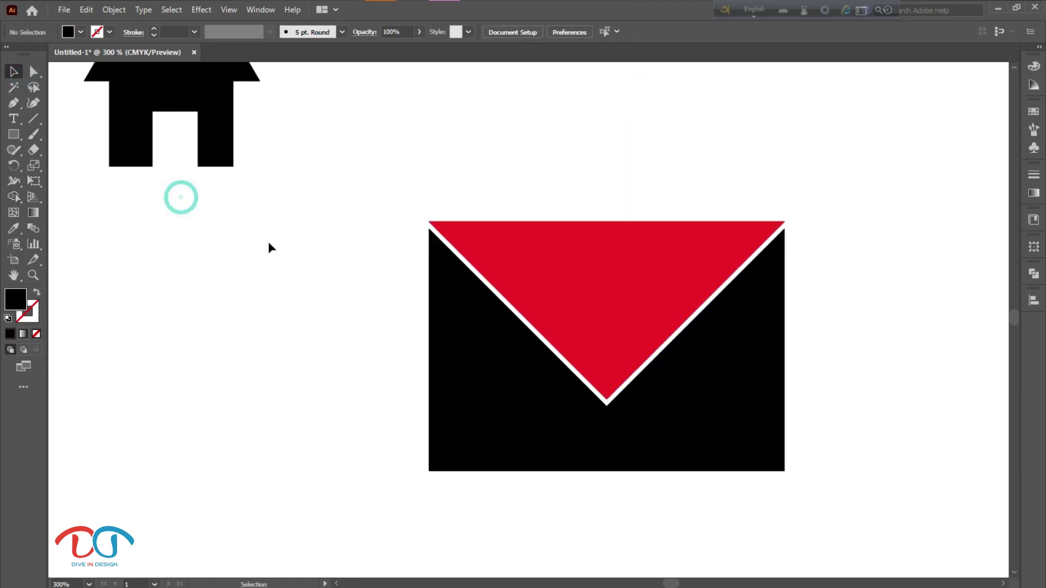
{"action": "scroll", "coordinate": [268, 241], "scroll_direction": "down", "scroll_amount": 2}
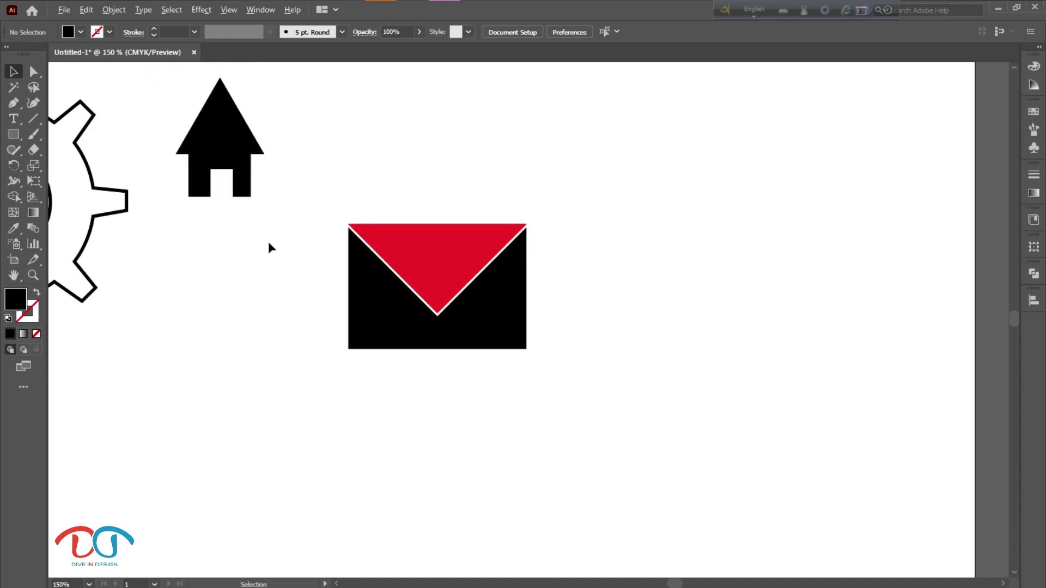
{"action": "scroll", "coordinate": [268, 240], "scroll_direction": "down", "scroll_amount": 1}
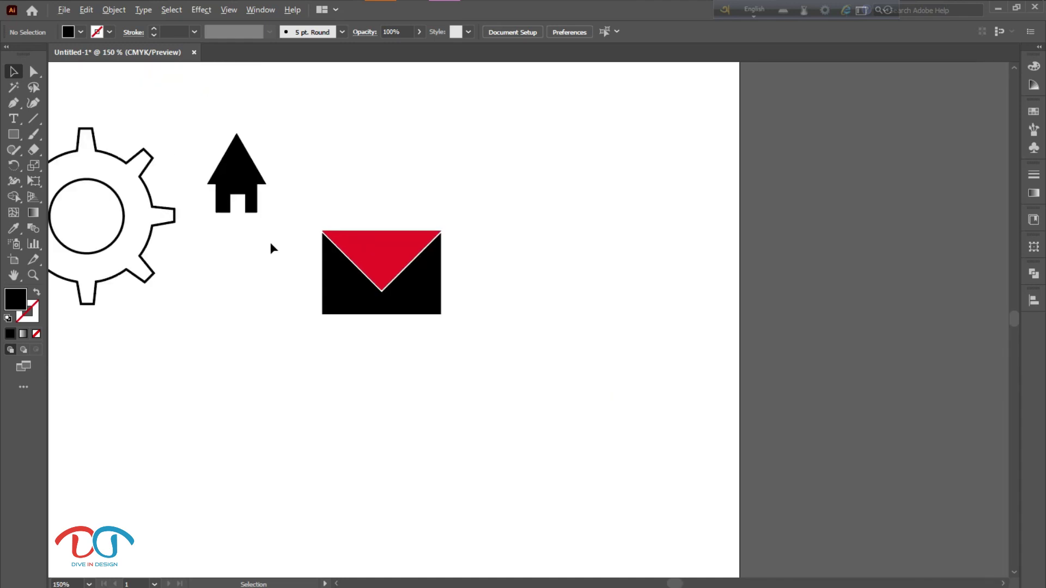
- Change the red triangular flap's fill to black
{"action": "left_click", "coordinate": [380, 243]}
{"action": "left_click", "coordinate": [80, 32]}
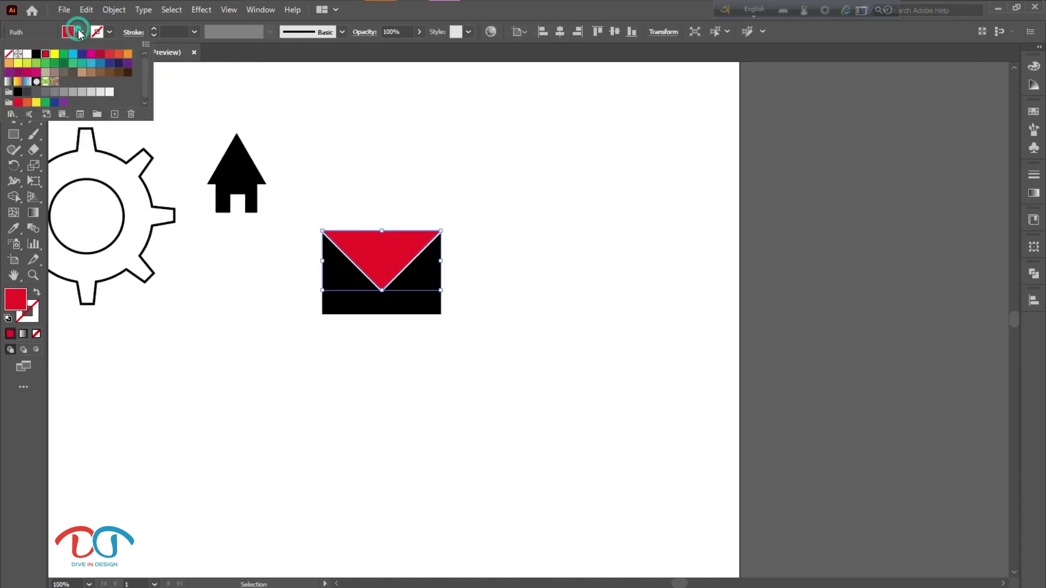
{"action": "left_click", "coordinate": [34, 55]}
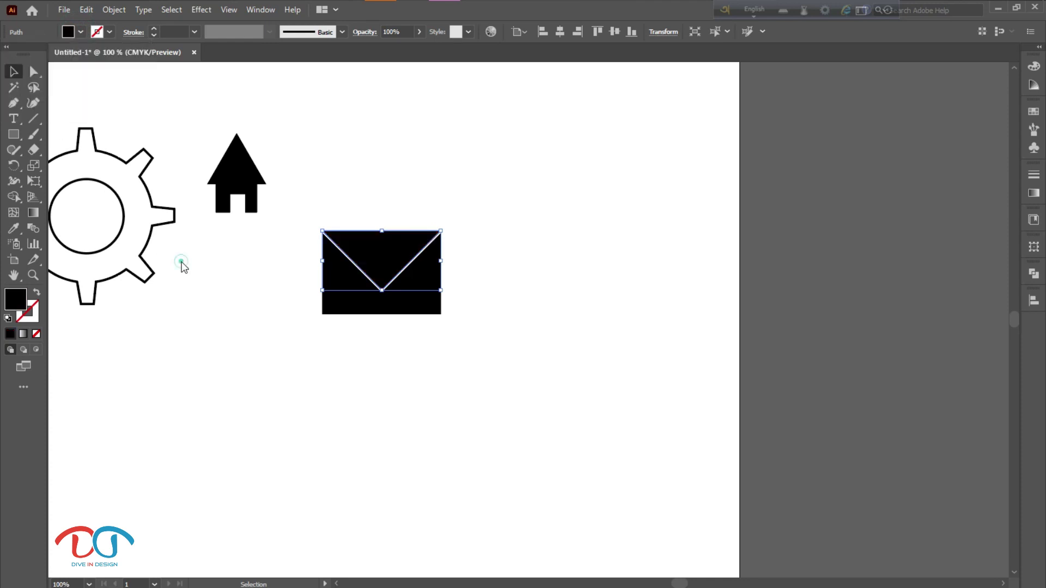
{"action": "left_click", "coordinate": [273, 289]}
- Select all the envelope shapes and resize the envelope around its centre
{"action": "scroll", "coordinate": [269, 284], "scroll_direction": "up", "scroll_amount": 2}
{"action": "left_click_drag", "start_coordinate": [269, 273], "coordinate": [515, 409]}
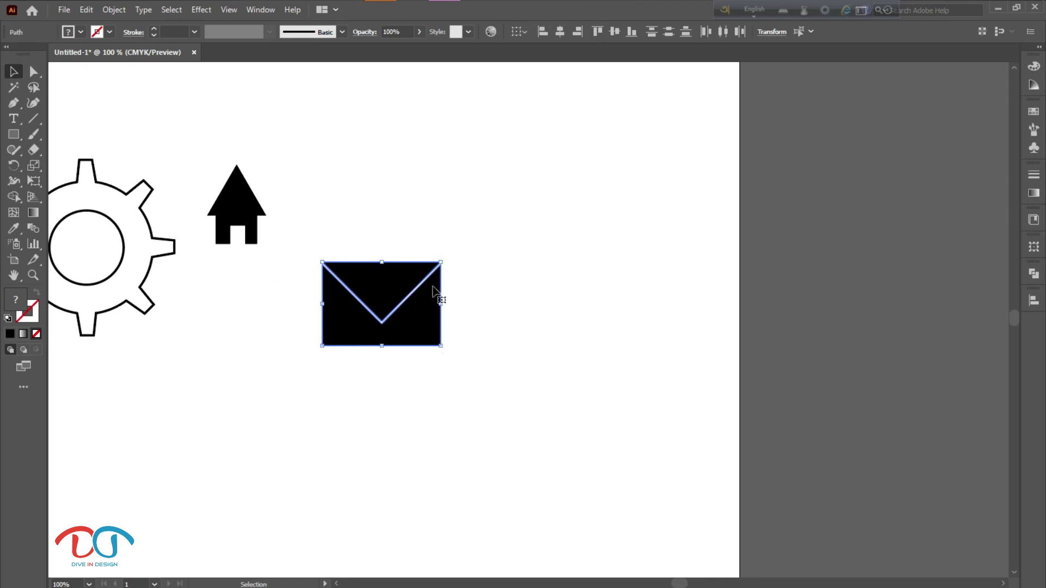
{"action": "key", "text": "shift"}
{"action": "left_click_drag", "start_coordinate": [441, 263], "coordinate": [438, 271]}
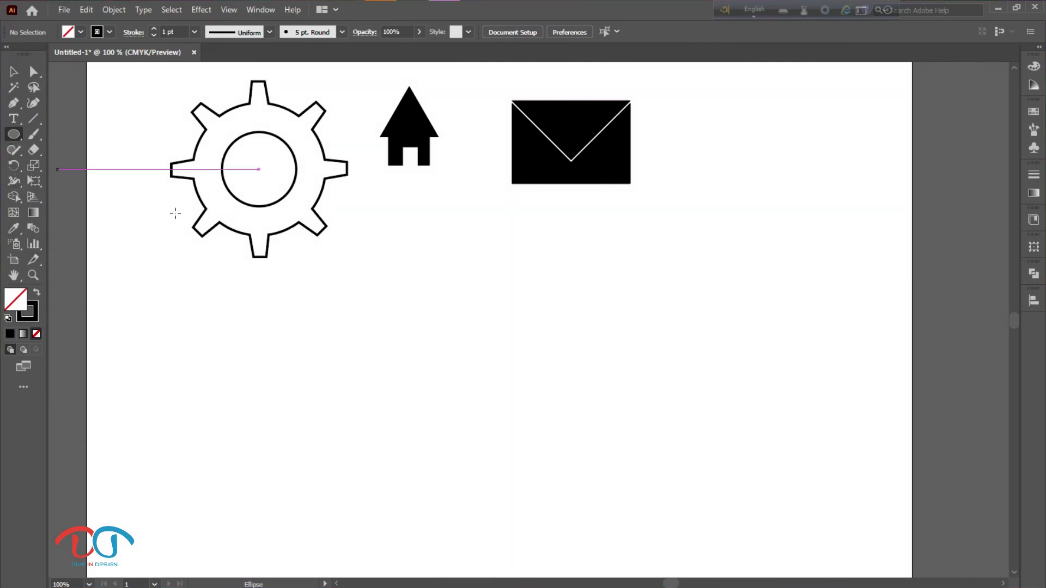
- Draw a circle with a 3 pt outline below the house and envelope, then deselect it
{"action": "left_click_drag", "start_coordinate": [505, 318], "coordinate": [583, 395]}
{"action": "scroll", "coordinate": [583, 396], "scroll_direction": "up", "scroll_amount": 1}
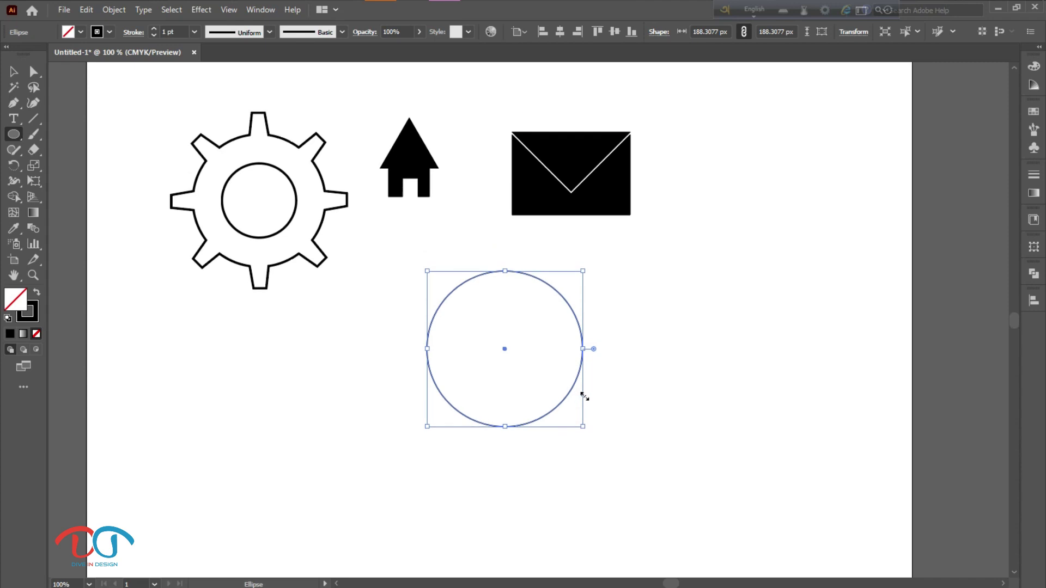
{"action": "left_click", "coordinate": [154, 29]}
{"action": "left_click", "coordinate": [153, 29]}
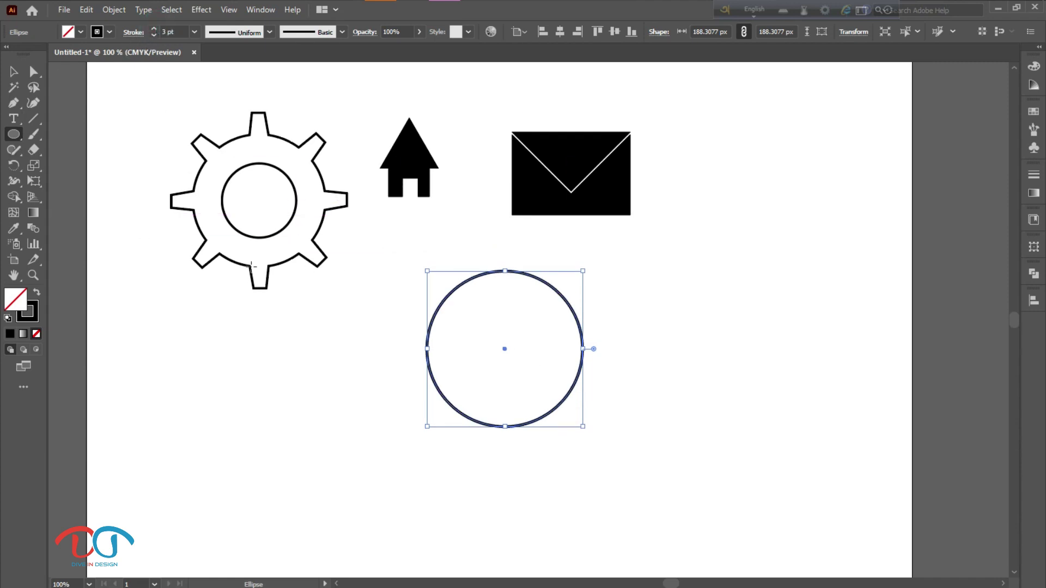
{"action": "left_click", "coordinate": [14, 72]}
{"action": "left_click", "coordinate": [407, 413]}
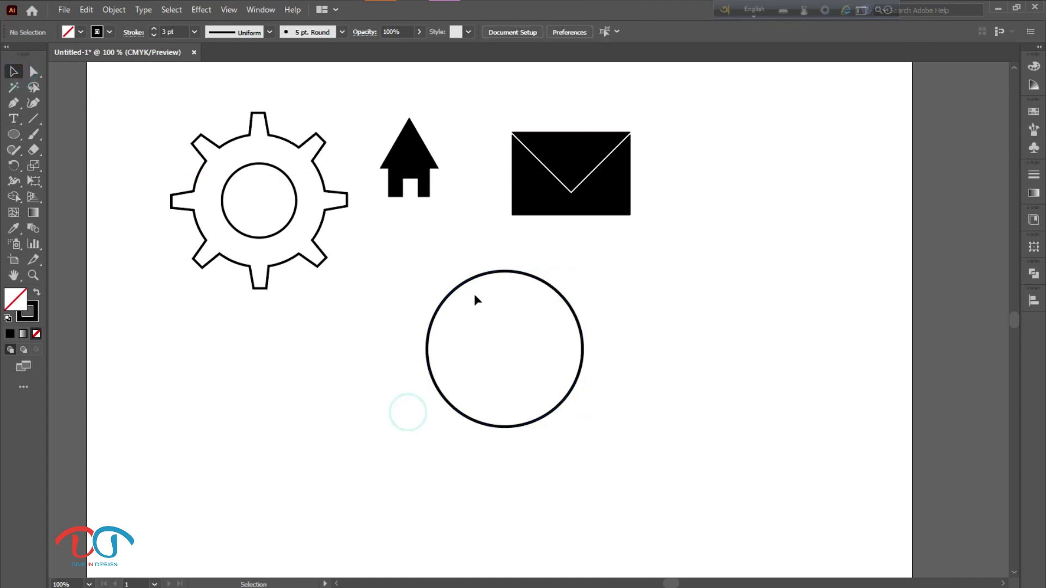
{"action": "left_click", "coordinate": [33, 118]}
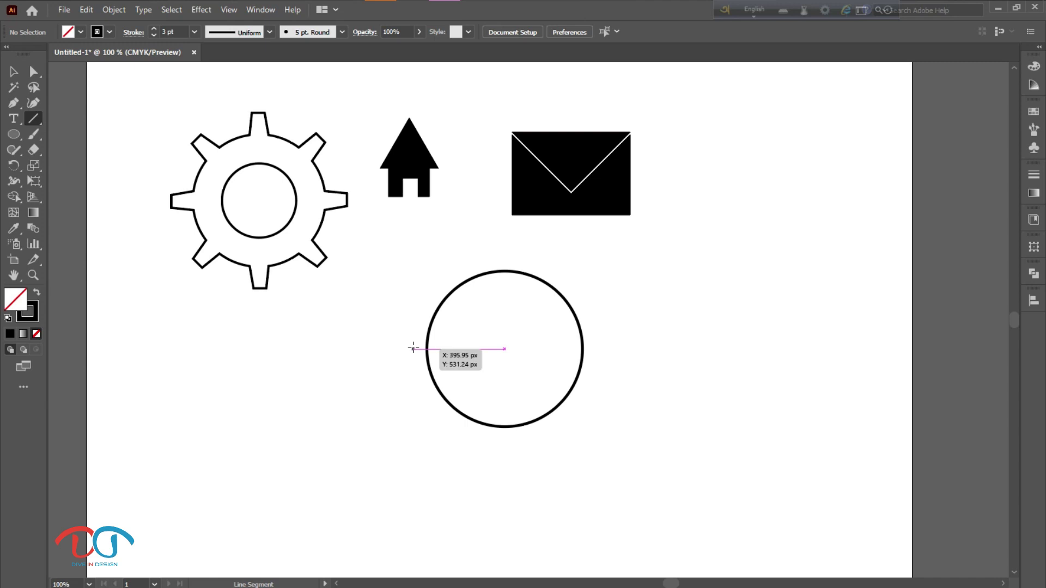
- Draw horizontal and vertical lines through the circle's centre, then select the circle
{"action": "left_click_drag", "start_coordinate": [413, 349], "coordinate": [616, 357]}
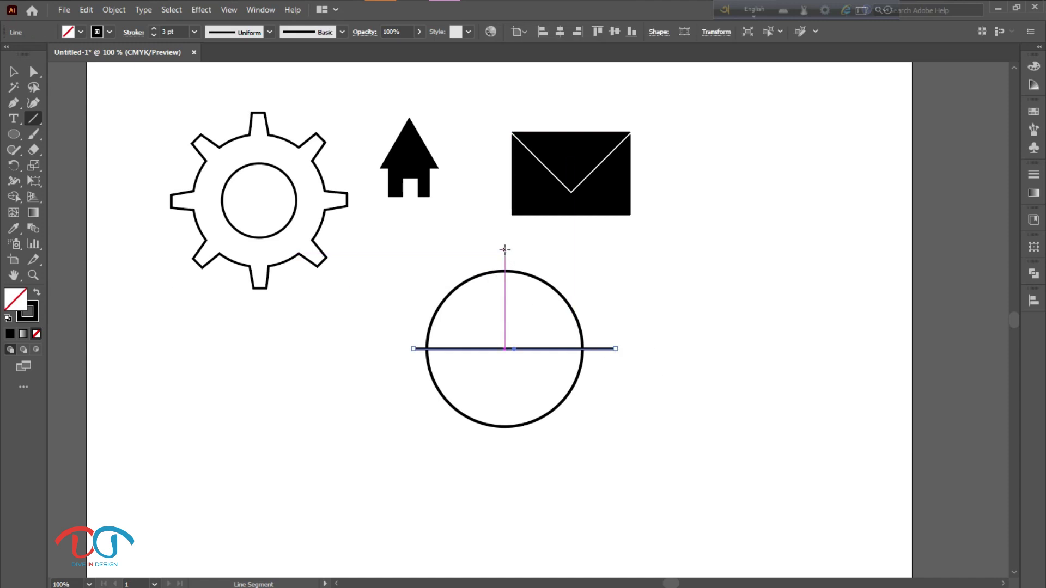
{"action": "mouse_move", "coordinate": [504, 249]}
{"action": "left_mouse_down"}
{"action": "mouse_move", "coordinate": [515, 332]}
{"action": "mouse_move", "coordinate": [506, 450]}
{"action": "left_mouse_up"}
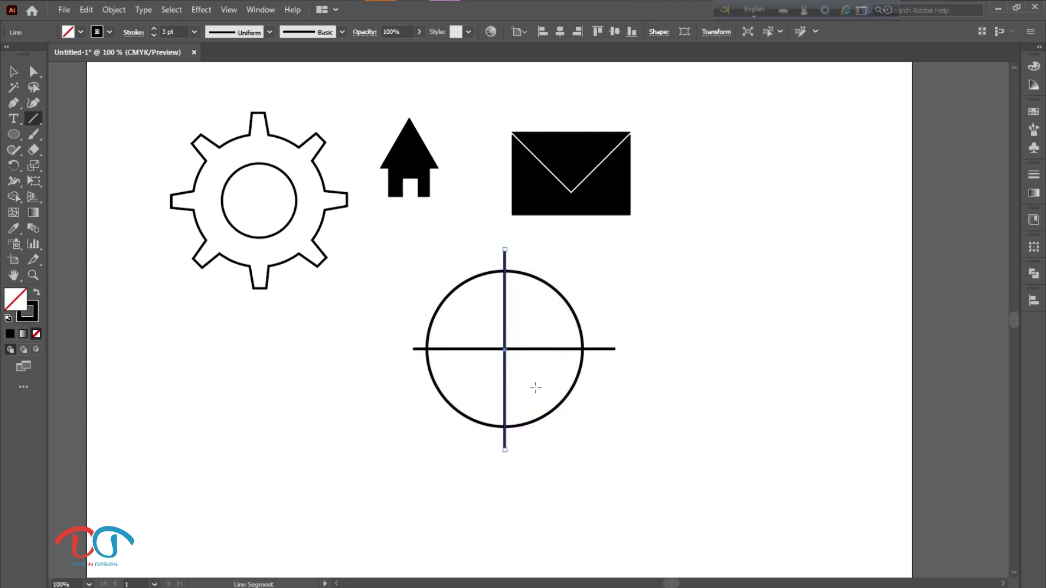
{"action": "left_click", "coordinate": [14, 71]}
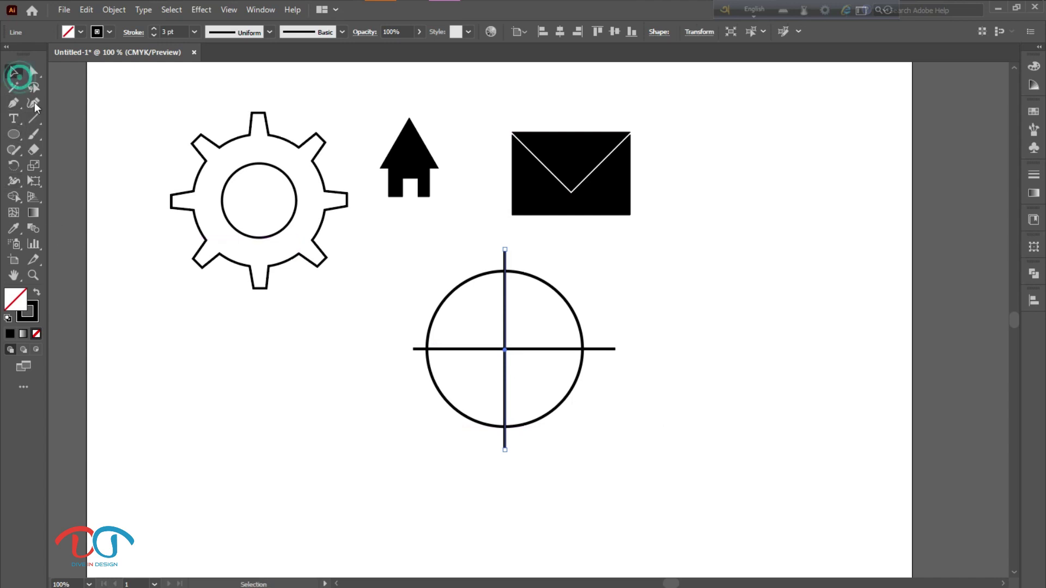
{"action": "left_click", "coordinate": [555, 410]}
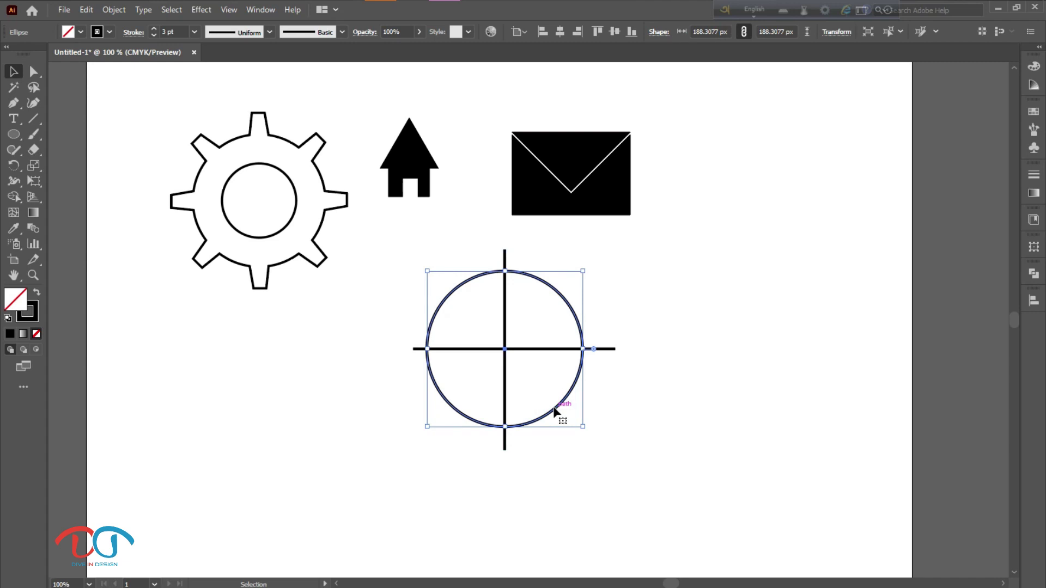
- Alt-copy the circle straight down and straight up, then select all circles and lines
{"action": "left_click_drag", "start_coordinate": [554, 410], "coordinate": [556, 530]}
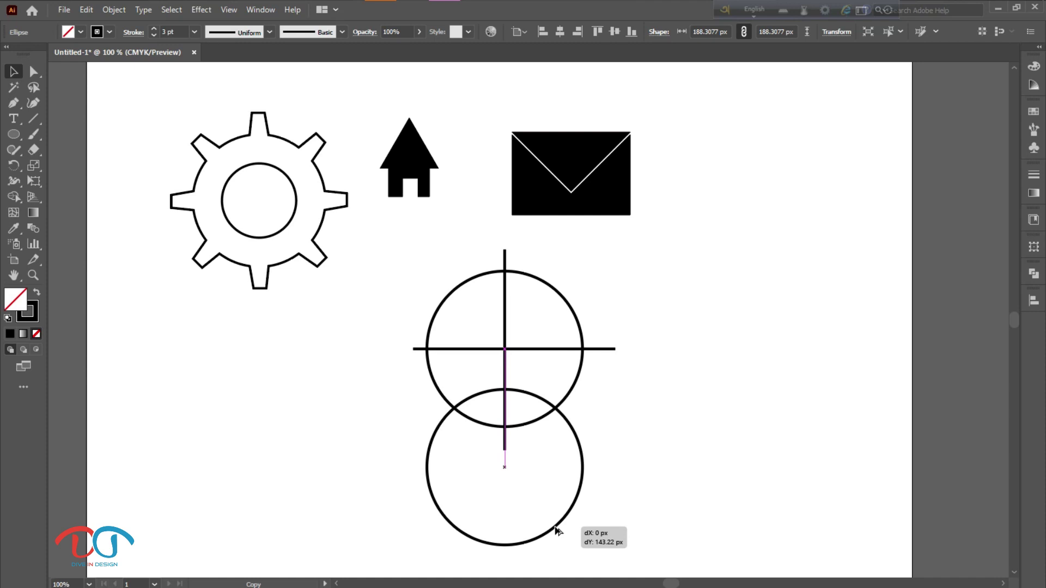
{"action": "left_click_drag", "start_coordinate": [557, 530], "coordinate": [557, 531]}
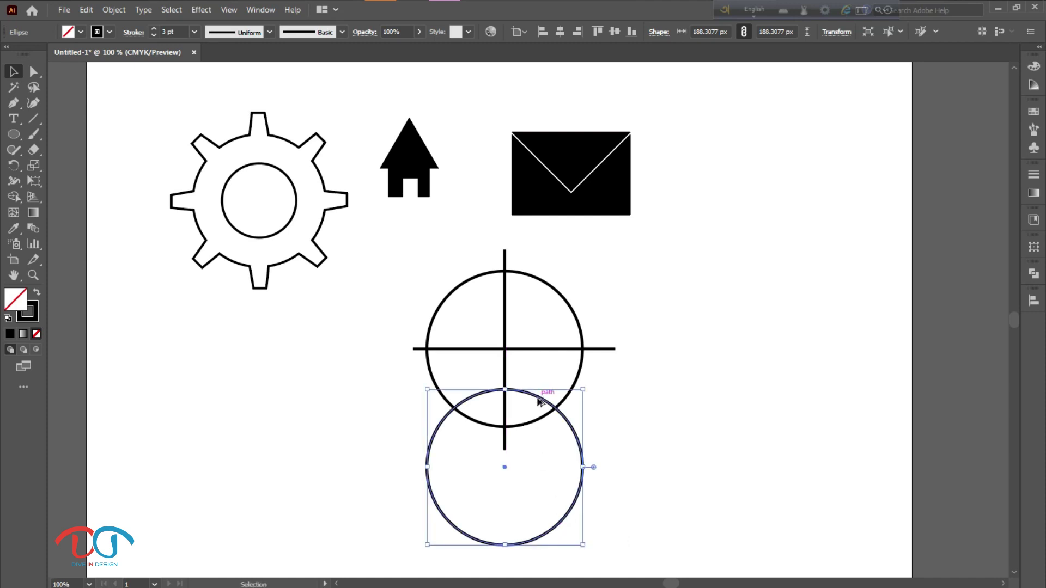
{"action": "mouse_move", "coordinate": [539, 402]}
{"action": "left_mouse_down"}
{"action": "mouse_move", "coordinate": [523, 345]}
{"action": "mouse_move", "coordinate": [543, 166]}
{"action": "left_mouse_up"}
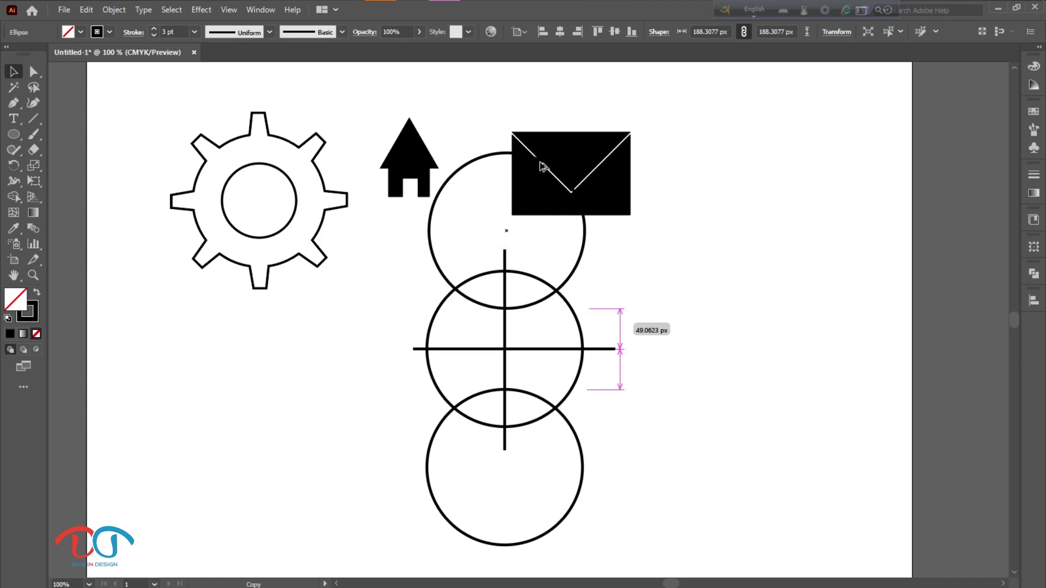
{"action": "left_click_drag", "start_coordinate": [541, 165], "coordinate": [539, 168]}
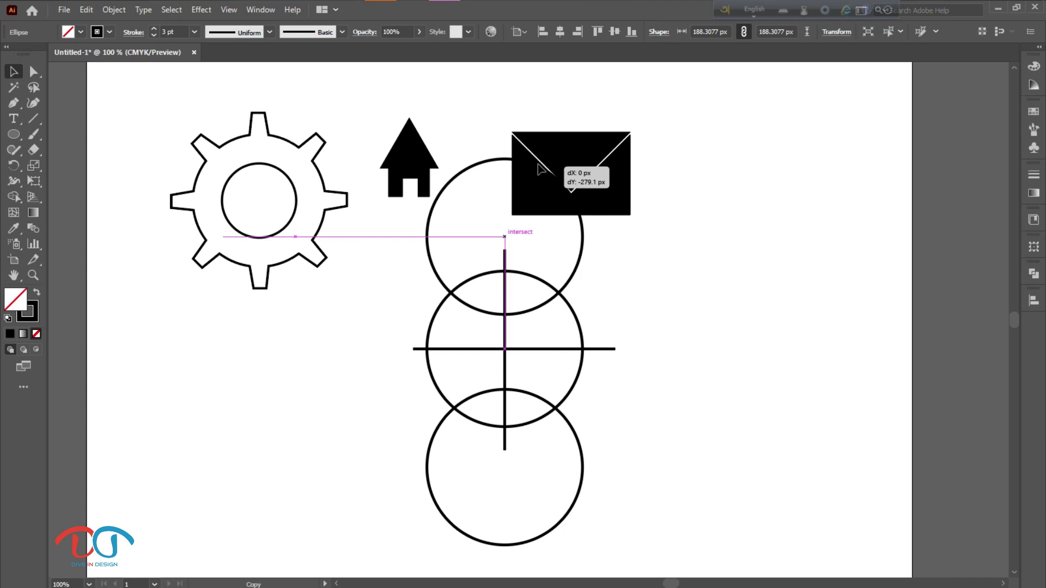
{"action": "left_click_drag", "start_coordinate": [539, 169], "coordinate": [539, 169]}
{"action": "left_click", "coordinate": [691, 388]}
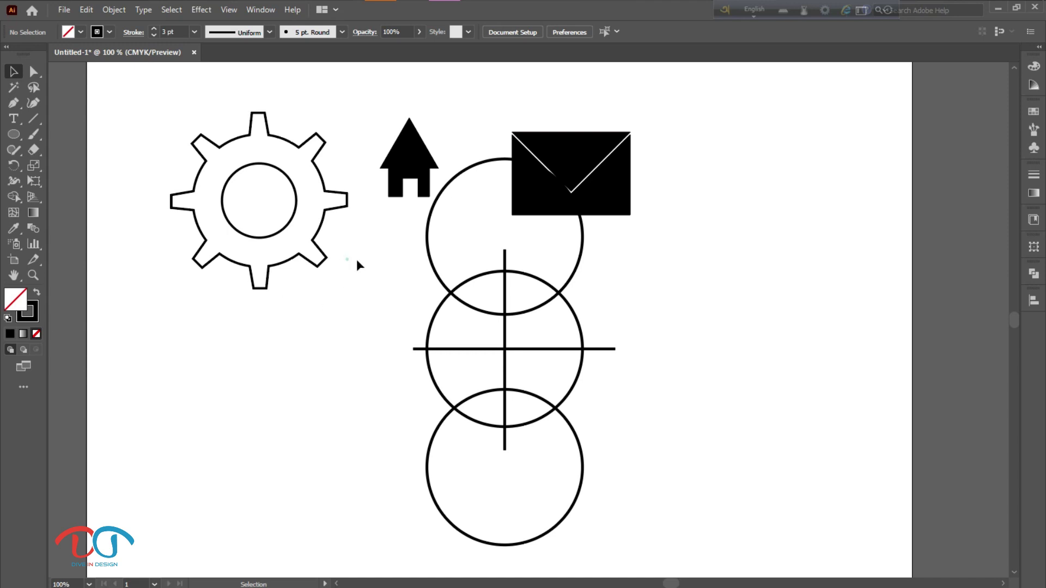
{"action": "left_click_drag", "start_coordinate": [412, 261], "coordinate": [641, 450]}
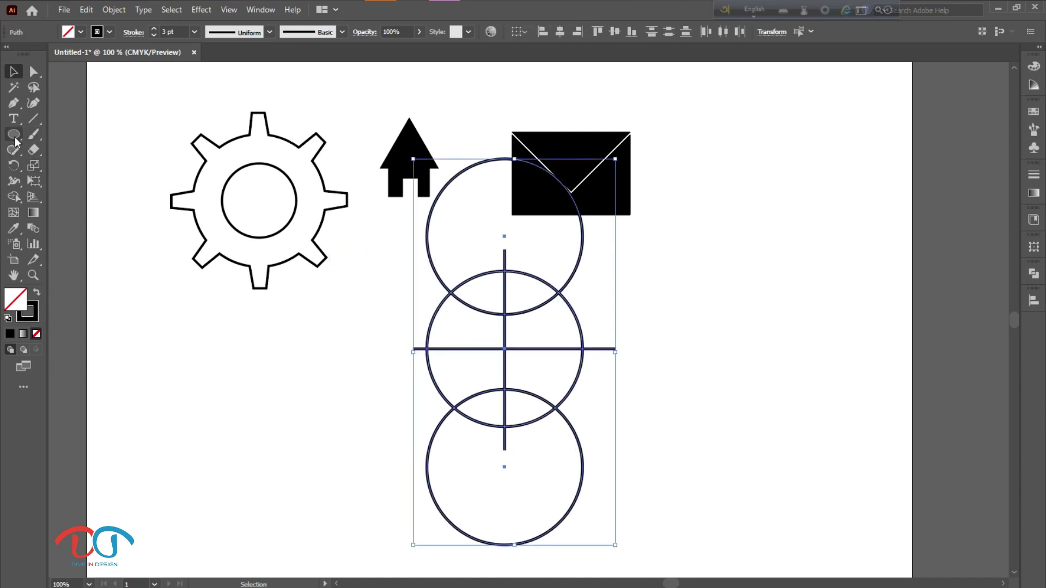
- Shape Builder-delete the outer circle arcs and line stubs, leaving a globe with two latitude arcs
{"action": "left_click", "coordinate": [17, 195]}
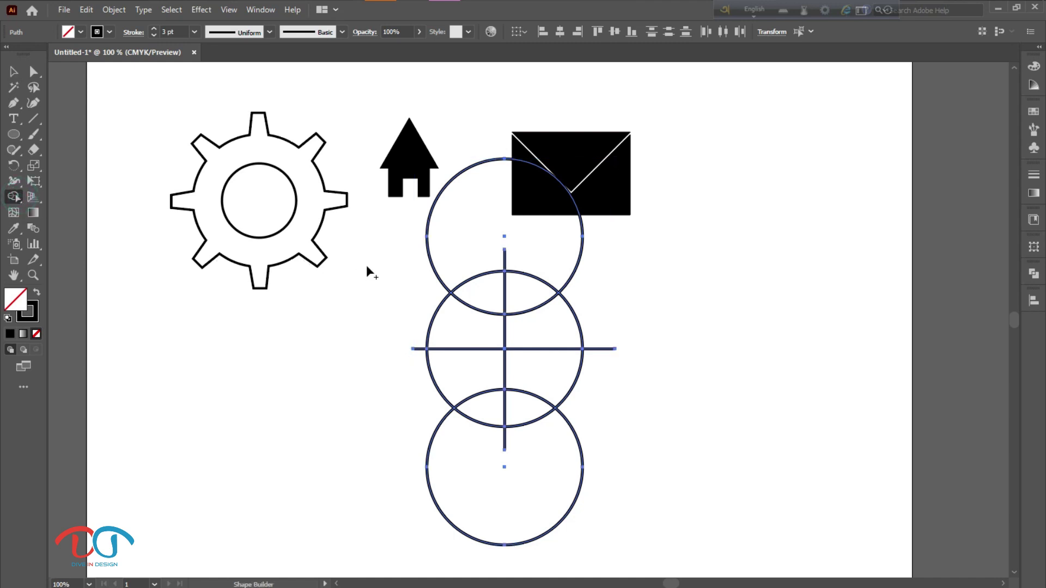
{"action": "mouse_move", "coordinate": [381, 264]}
{"action": "left_mouse_down"}
{"action": "mouse_move", "coordinate": [509, 245]}
{"action": "mouse_move", "coordinate": [524, 256]}
{"action": "mouse_move", "coordinate": [497, 253]}
{"action": "left_mouse_up"}
{"action": "left_click", "coordinate": [414, 349], "text": "alt"}
{"action": "left_click_drag", "start_coordinate": [598, 380], "coordinate": [595, 324]}
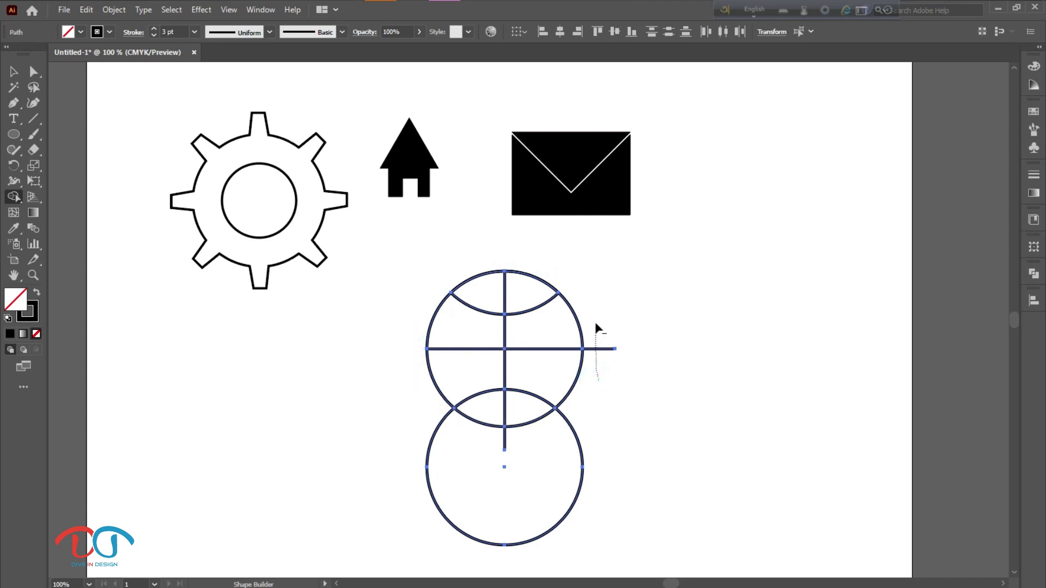
{"action": "left_click_drag", "start_coordinate": [618, 433], "coordinate": [401, 518]}
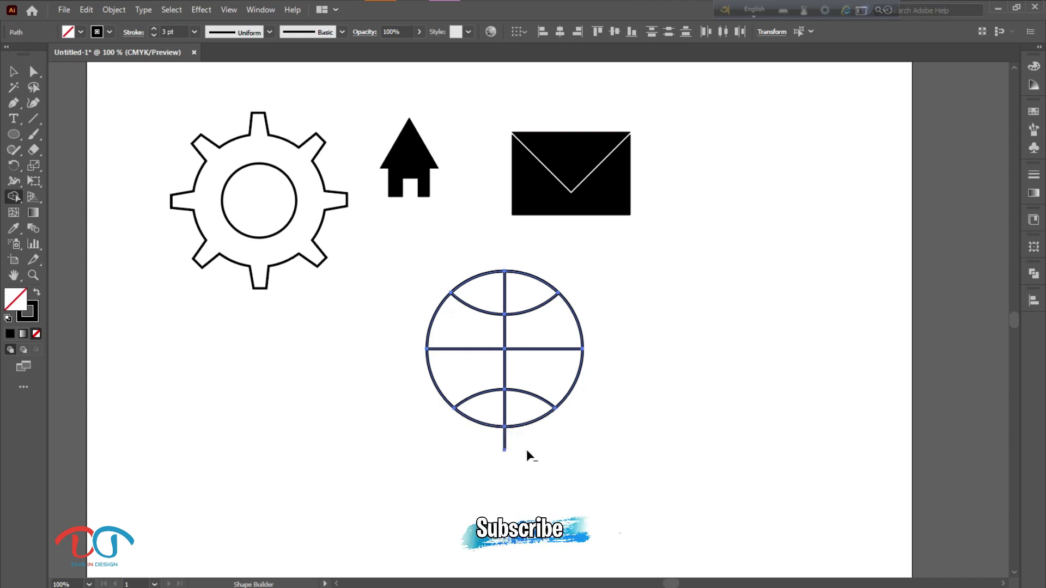
{"action": "left_click", "coordinate": [502, 441], "text": "alt"}
{"action": "scroll", "coordinate": [543, 459], "scroll_direction": "up", "scroll_amount": 1}
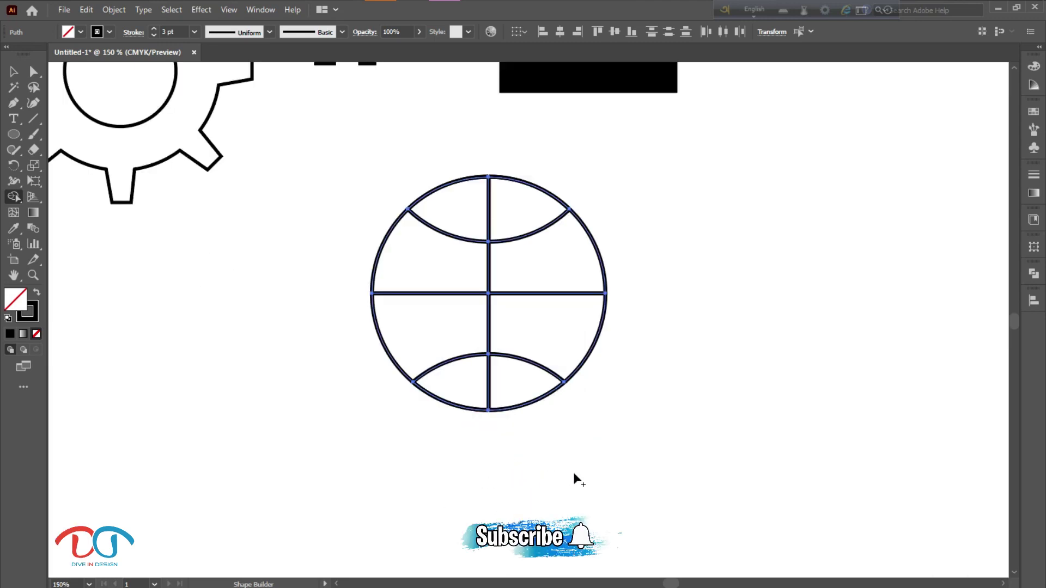
{"action": "scroll", "coordinate": [574, 477], "scroll_direction": "up", "scroll_amount": 1}
{"action": "left_click", "coordinate": [15, 133]}
{"action": "left_click_drag", "start_coordinate": [15, 133], "coordinate": [77, 165]}
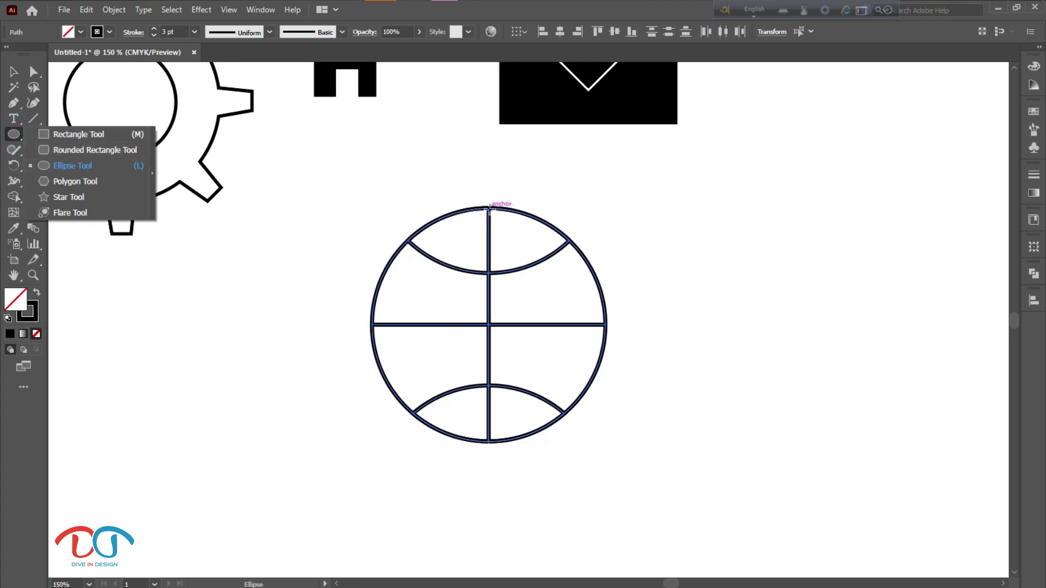
- Draw a narrow ellipse, centre it on the globe's vertical line, and stretch it to full height
{"action": "left_click_drag", "start_coordinate": [490, 209], "coordinate": [555, 435]}
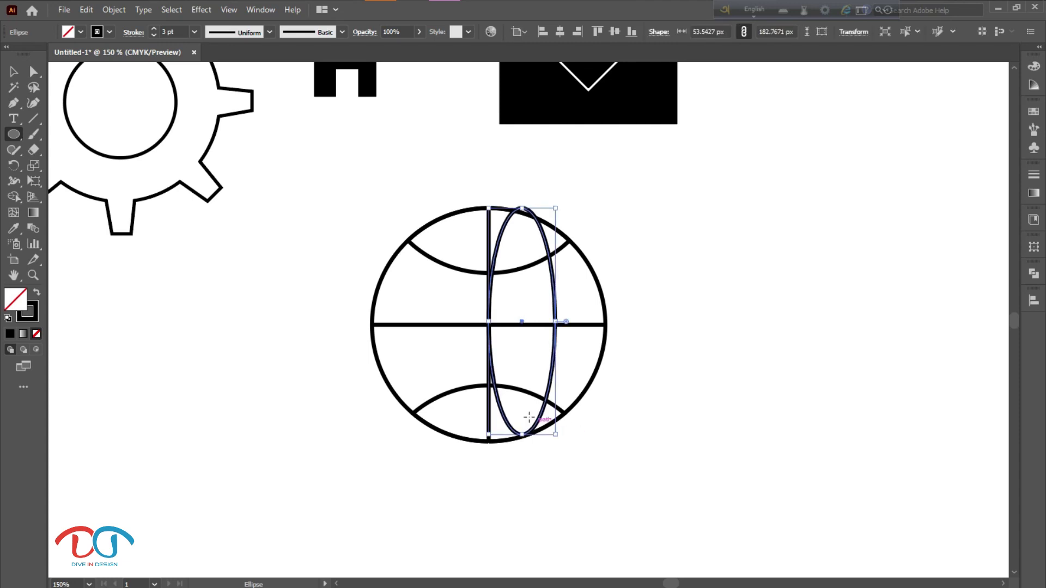
{"action": "left_click", "coordinate": [14, 72]}
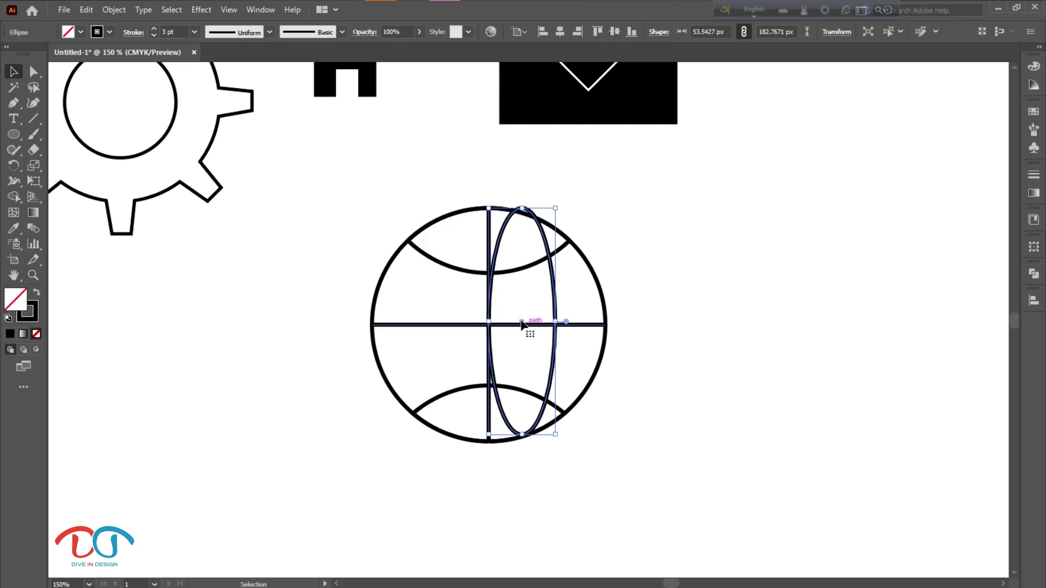
{"action": "left_click_drag", "start_coordinate": [527, 326], "coordinate": [487, 325]}
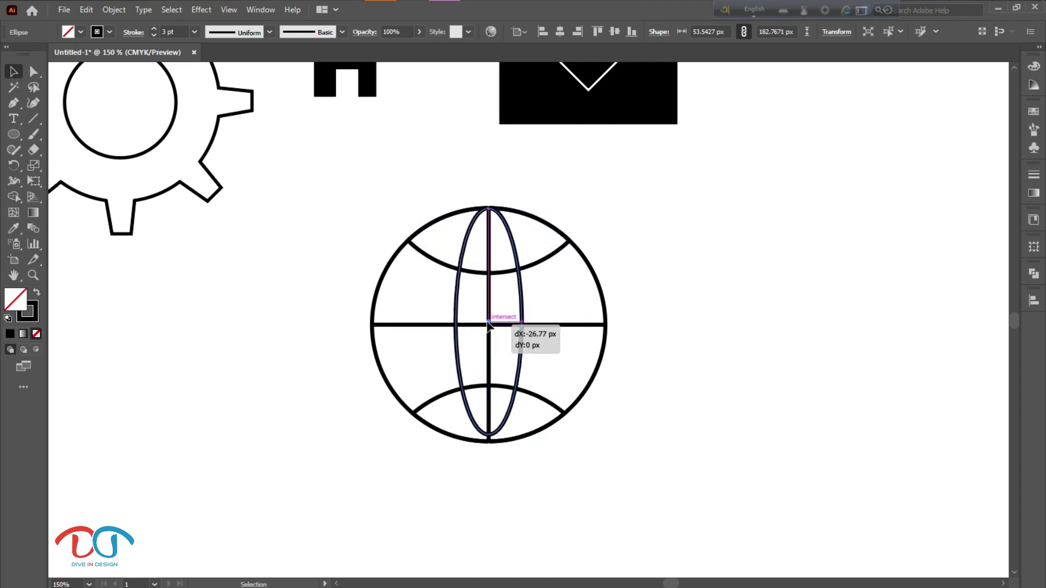
{"action": "left_click_drag", "start_coordinate": [488, 326], "coordinate": [488, 325]}
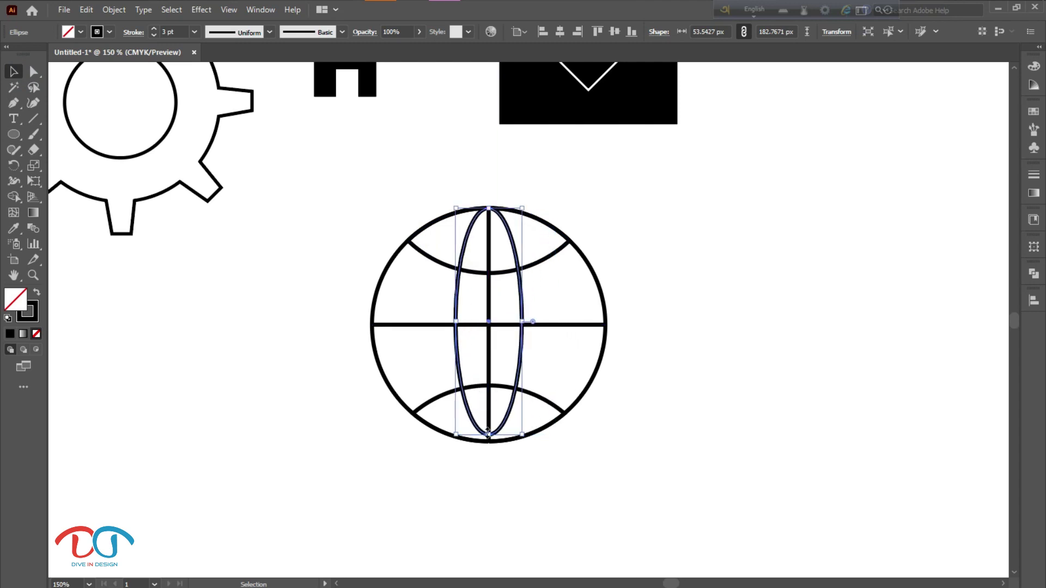
{"action": "left_click_drag", "start_coordinate": [488, 433], "coordinate": [486, 443]}
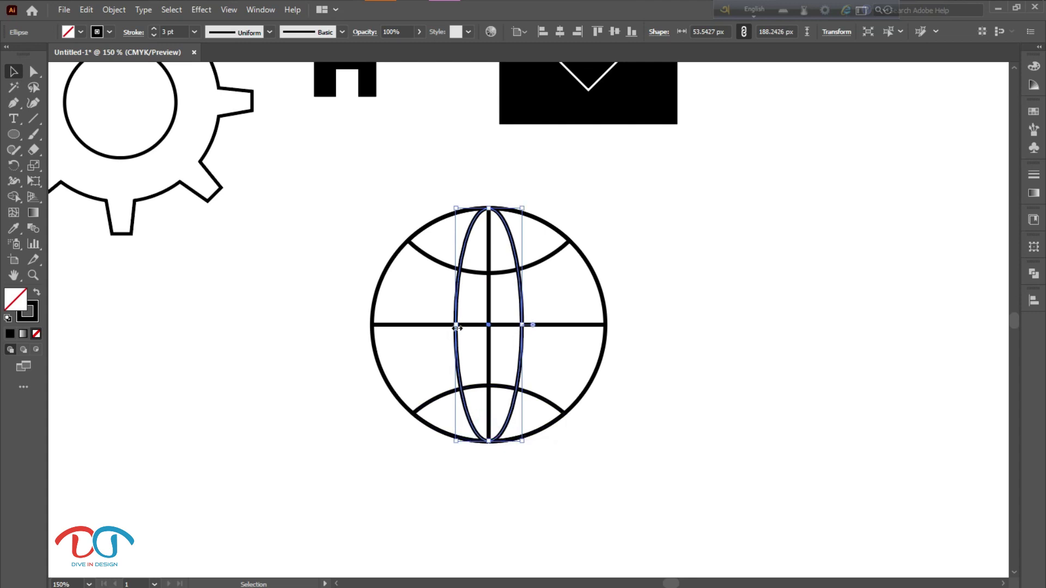
{"action": "left_click_drag", "start_coordinate": [457, 328], "coordinate": [442, 329]}
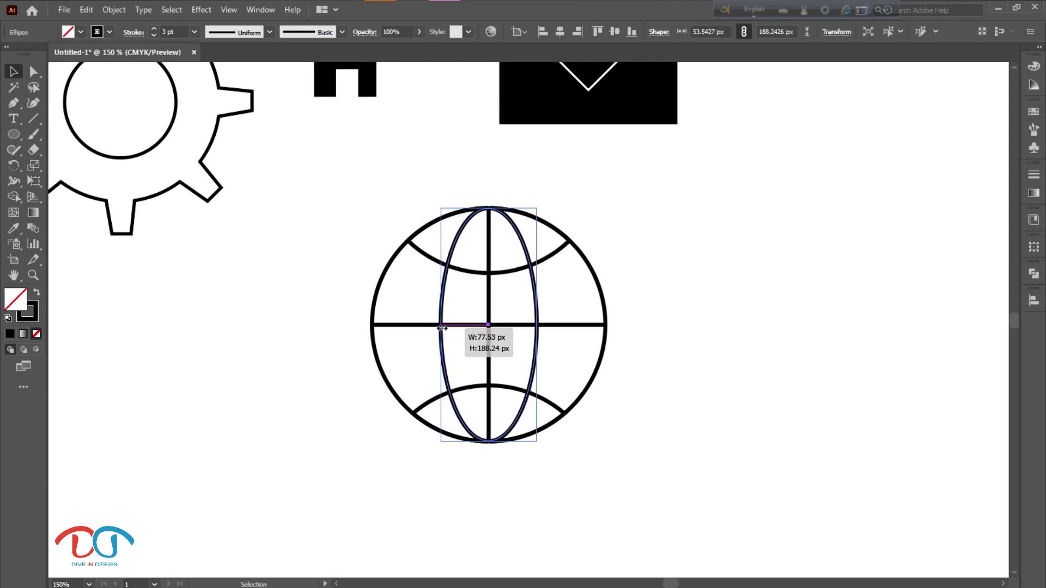
{"action": "left_click_drag", "start_coordinate": [442, 329], "coordinate": [441, 328]}
{"action": "left_click", "coordinate": [718, 395]}
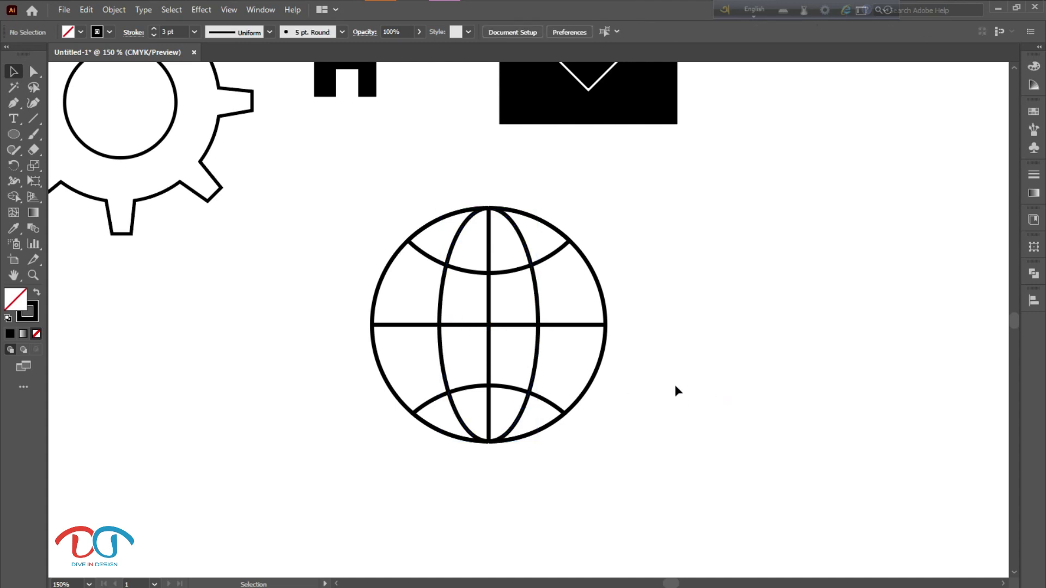
{"action": "scroll", "coordinate": [674, 385], "scroll_direction": "down", "scroll_amount": 1}
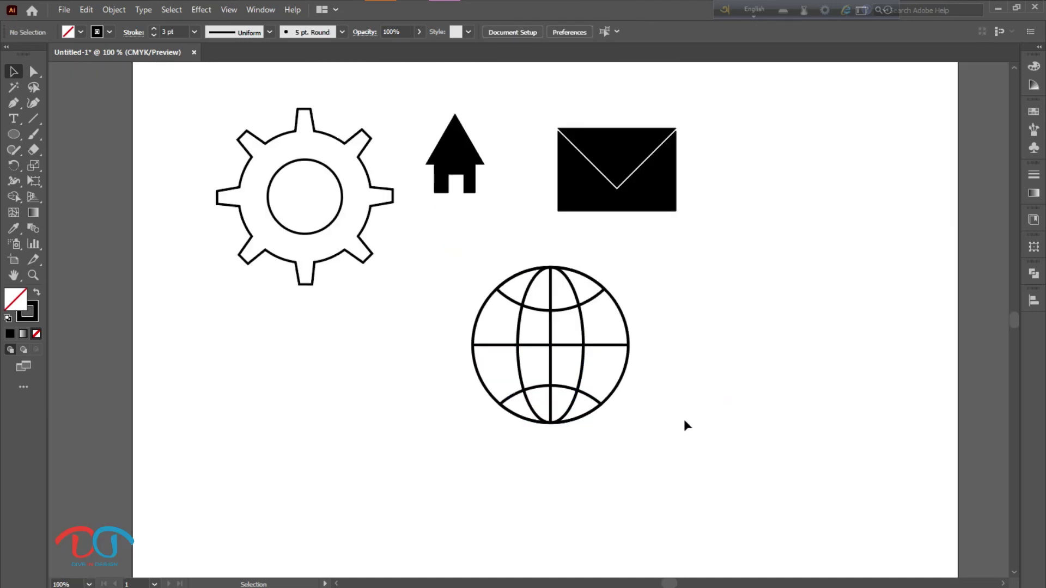
- Group the globe's paths and expand them into solid outlines
{"action": "scroll", "coordinate": [685, 420], "scroll_direction": "down", "scroll_amount": 1}
{"action": "mouse_move", "coordinate": [688, 440]}
{"action": "left_mouse_down"}
{"action": "mouse_move", "coordinate": [499, 307]}
{"action": "mouse_move", "coordinate": [485, 282]}
{"action": "left_mouse_up"}
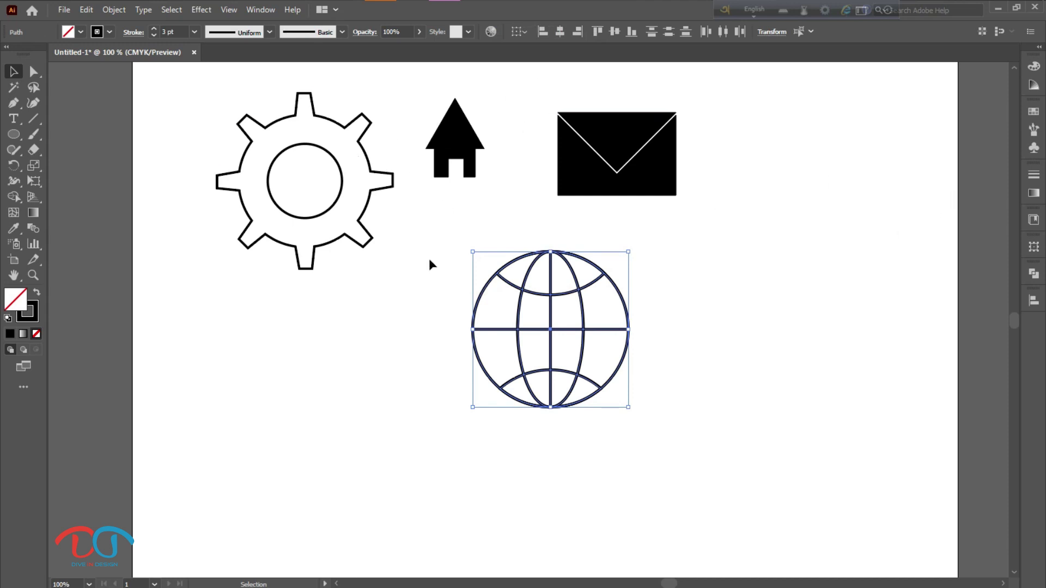
{"action": "right_click", "coordinate": [548, 324]}
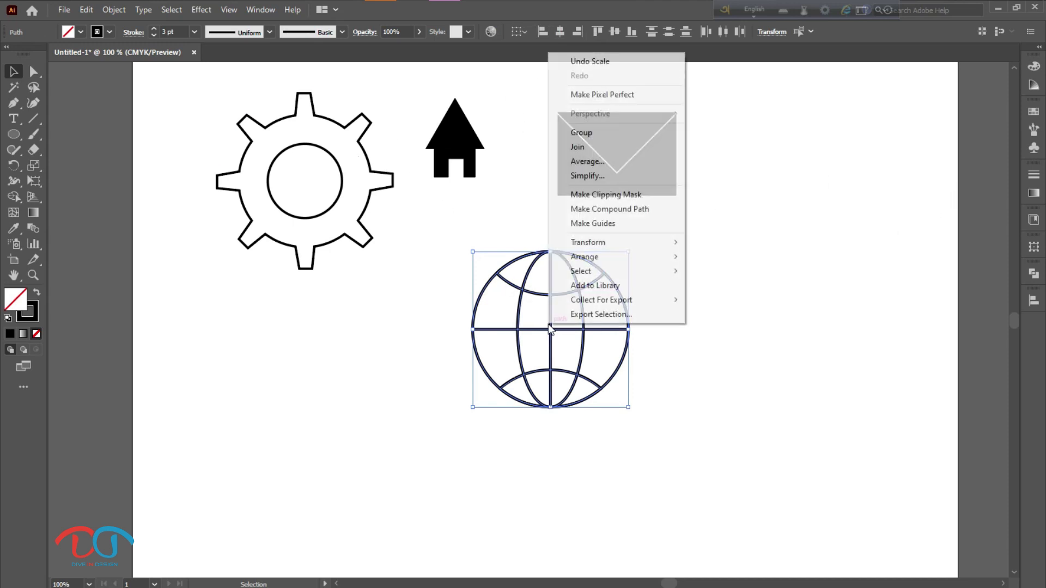
{"action": "left_click", "coordinate": [597, 132]}
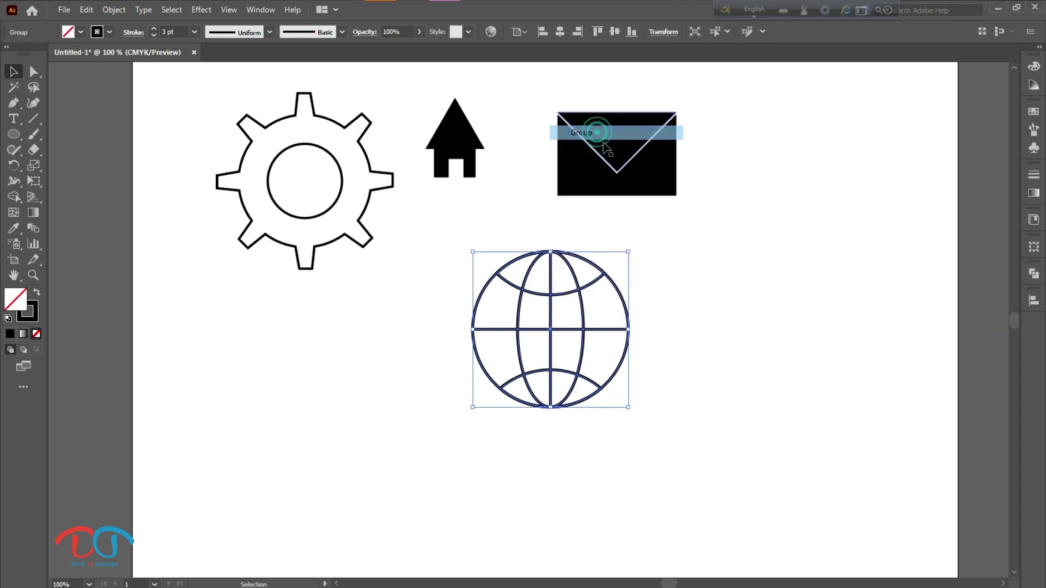
{"action": "left_click", "coordinate": [114, 9]}
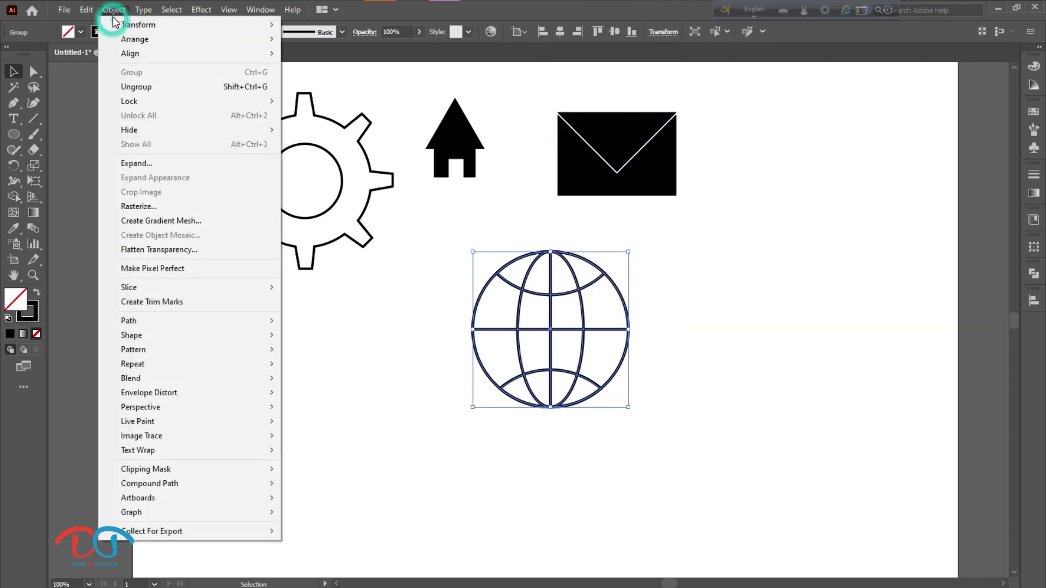
{"action": "left_click", "coordinate": [156, 166]}
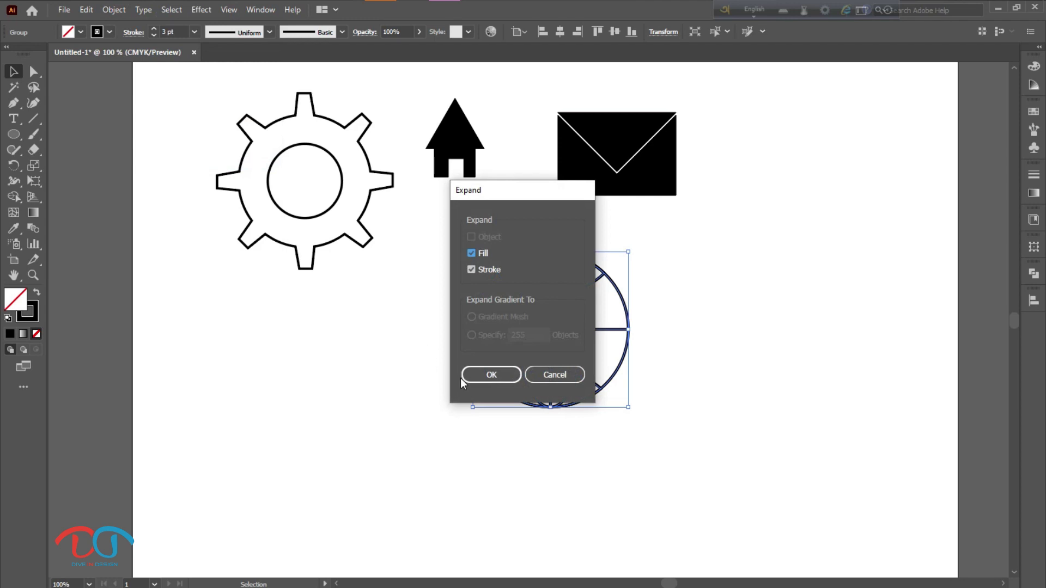
{"action": "left_click", "coordinate": [487, 375]}
- Shrink the globe, move it beside the envelope, and begin a tall rounded rectangle below the house
{"action": "left_click", "coordinate": [677, 430]}
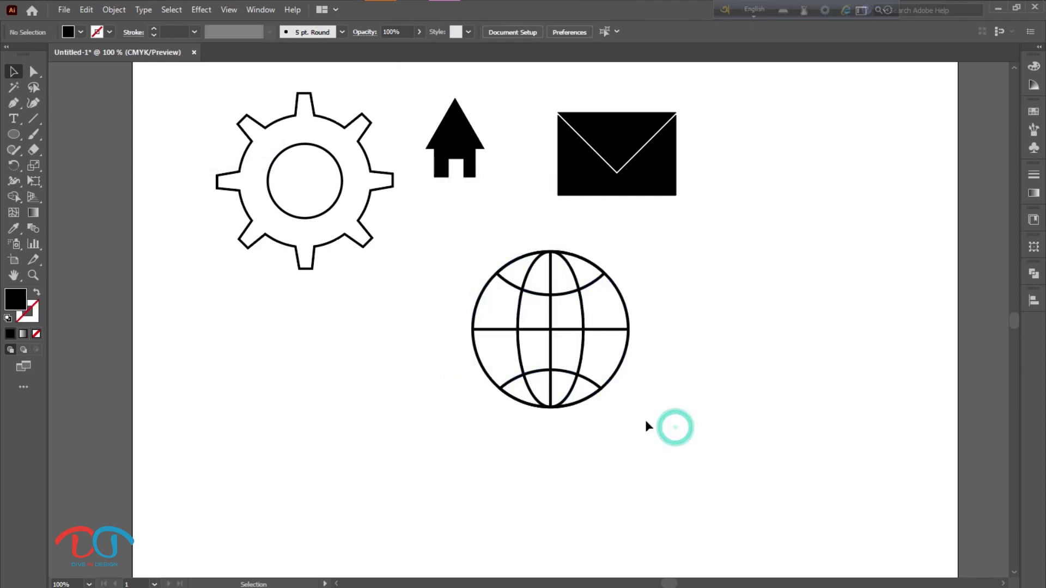
{"action": "scroll", "coordinate": [647, 422], "scroll_direction": "up", "scroll_amount": 1}
{"action": "left_click_drag", "start_coordinate": [674, 431], "coordinate": [582, 316]}
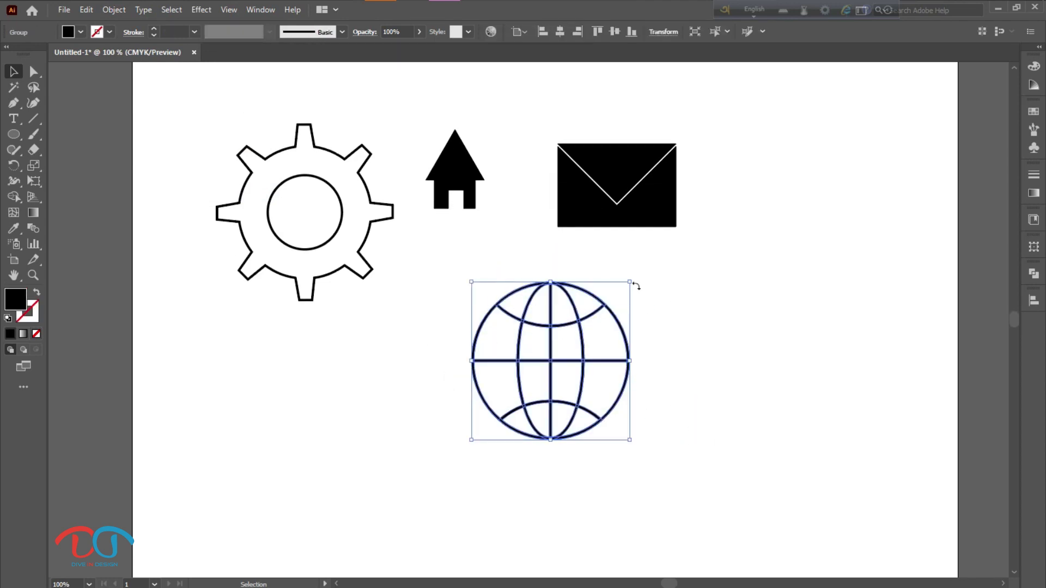
{"action": "left_click_drag", "start_coordinate": [627, 281], "coordinate": [602, 309]}
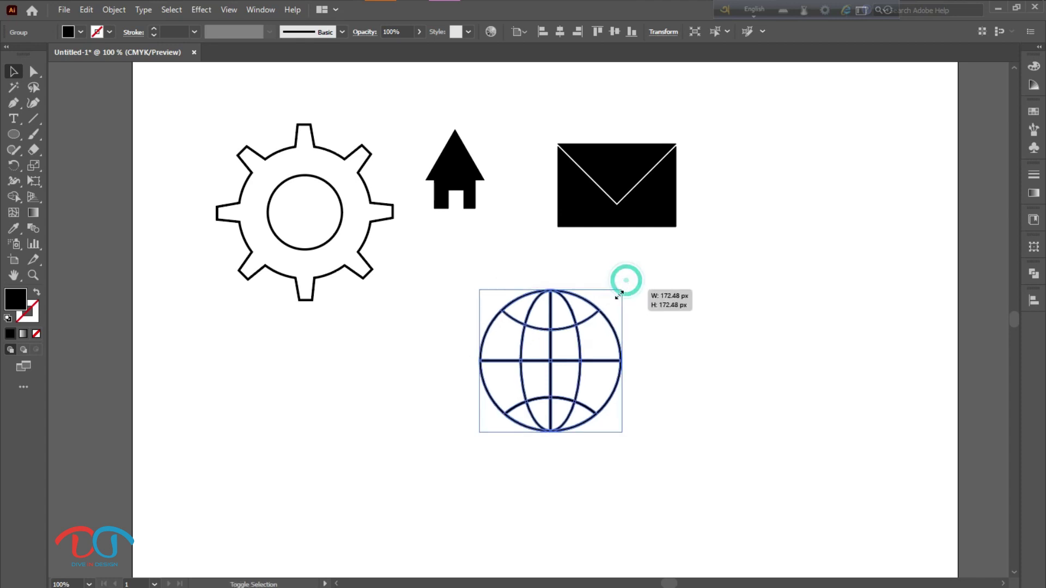
{"action": "mouse_move", "coordinate": [567, 361]}
{"action": "left_mouse_down"}
{"action": "mouse_move", "coordinate": [757, 233]}
{"action": "mouse_move", "coordinate": [796, 236]}
{"action": "left_mouse_up"}
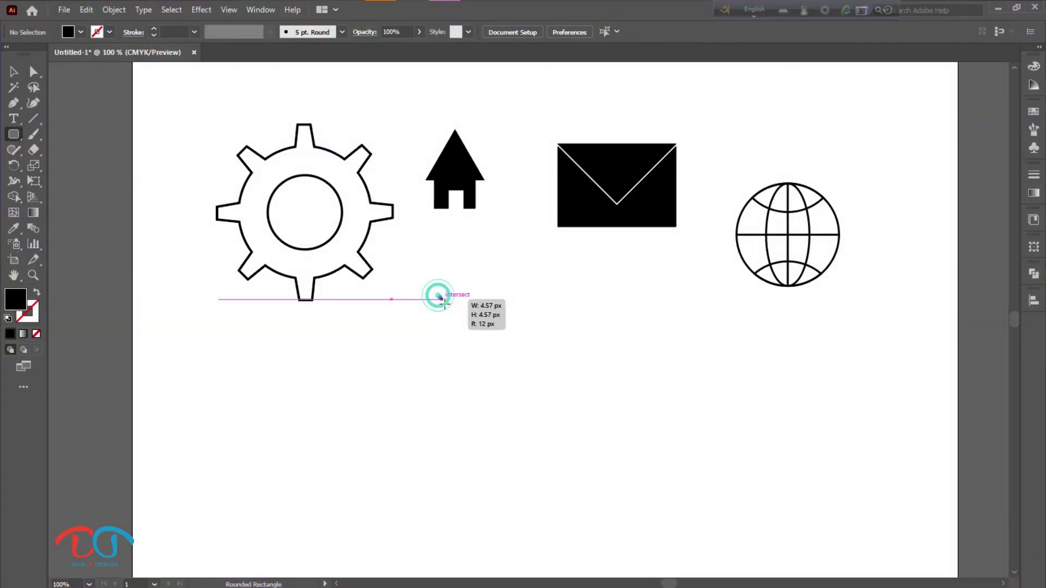
{"action": "mouse_move", "coordinate": [438, 296]}
{"action": "left_mouse_down"}
{"action": "mouse_move", "coordinate": [467, 375]}
{"action": "mouse_move", "coordinate": [466, 477]}
{"action": "left_mouse_up"}
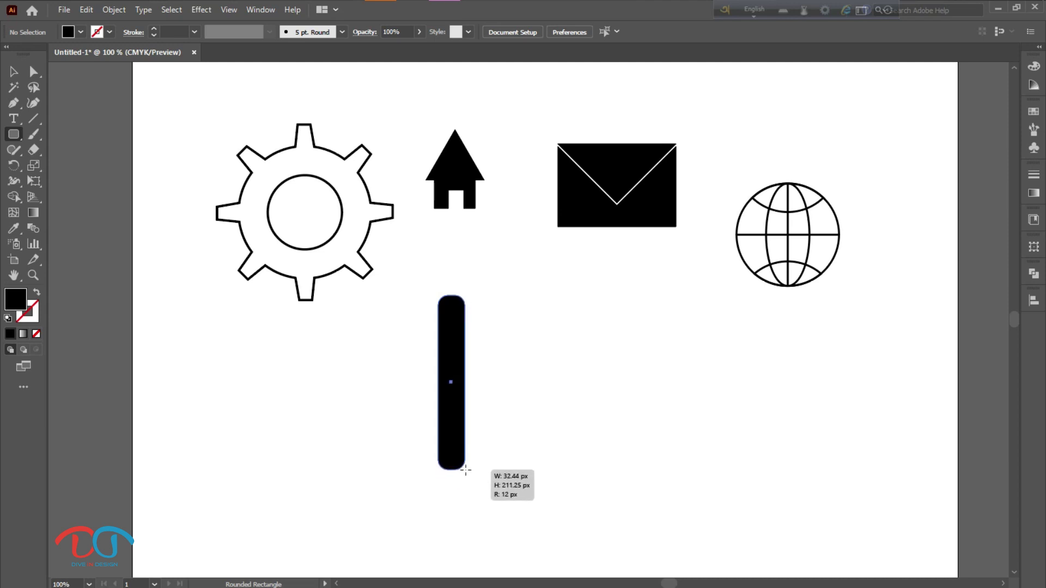
- Finish the tall narrow rounded rectangle below the house and round its ends fully into a pill
{"action": "left_click_drag", "start_coordinate": [465, 475], "coordinate": [466, 469]}
{"action": "left_click_drag", "start_coordinate": [450, 311], "coordinate": [457, 323]}
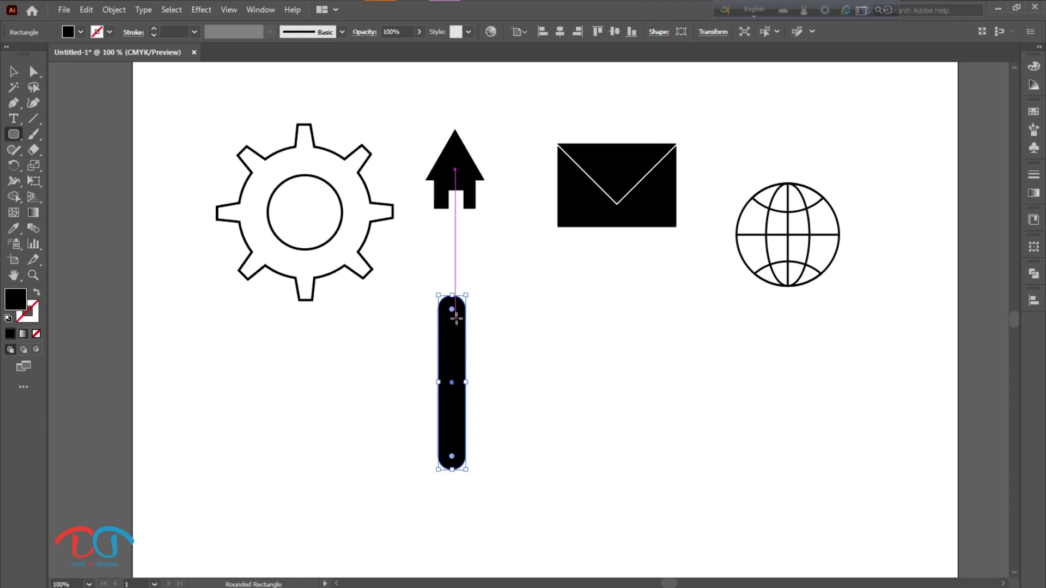
{"action": "scroll", "coordinate": [457, 319], "scroll_direction": "up", "scroll_amount": 2, "text": "alt"}
{"action": "scroll", "coordinate": [455, 315], "scroll_direction": "down", "scroll_amount": 3}
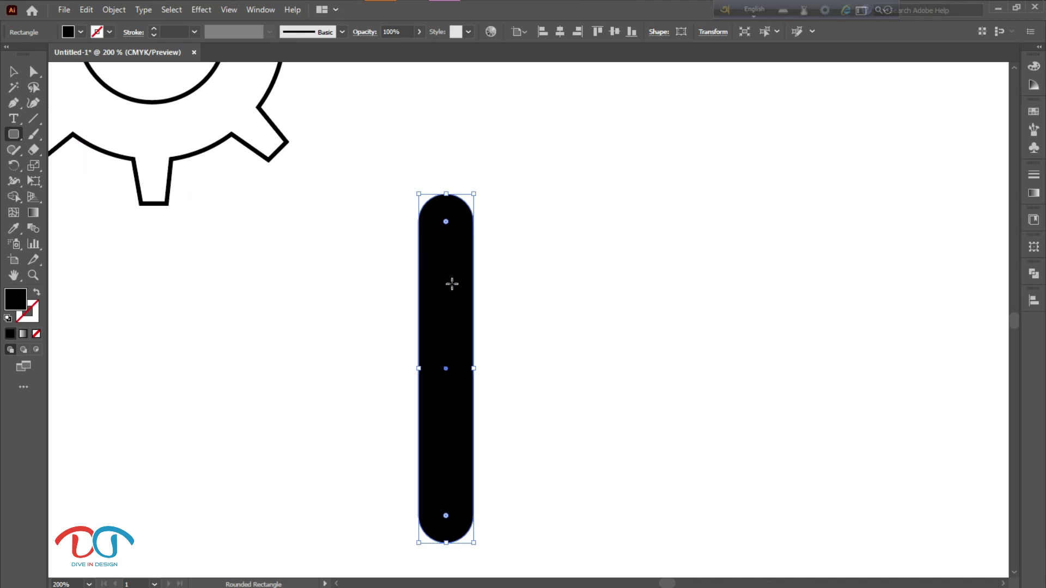
{"action": "left_click", "coordinate": [114, 10]}
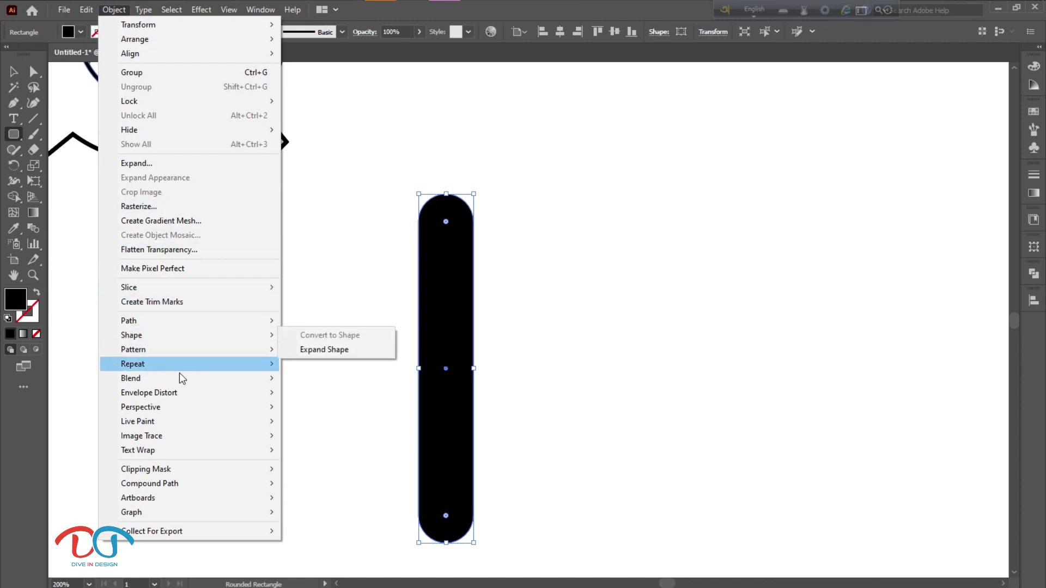
- Warp the pill with a vertical Arc envelope at about 31% bend
{"action": "left_click", "coordinate": [323, 398]}
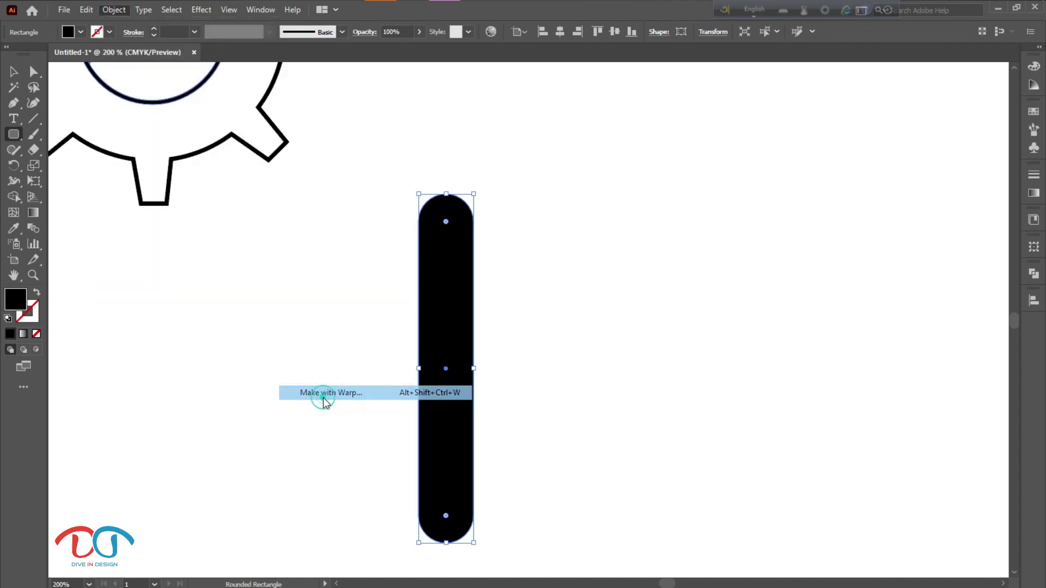
{"action": "left_click", "coordinate": [797, 206]}
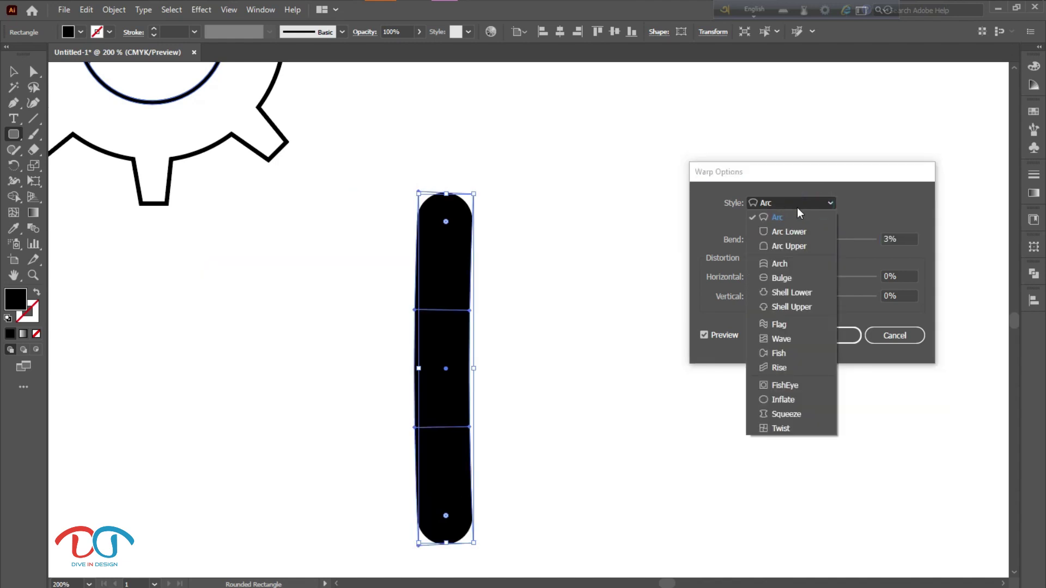
{"action": "left_click", "coordinate": [797, 214]}
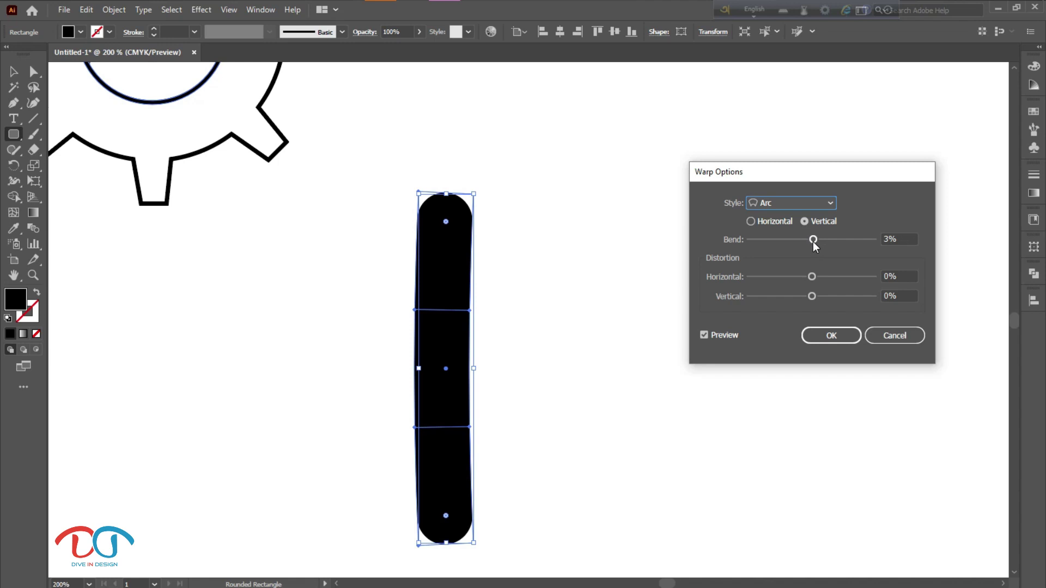
{"action": "left_click_drag", "start_coordinate": [813, 240], "coordinate": [830, 240]}
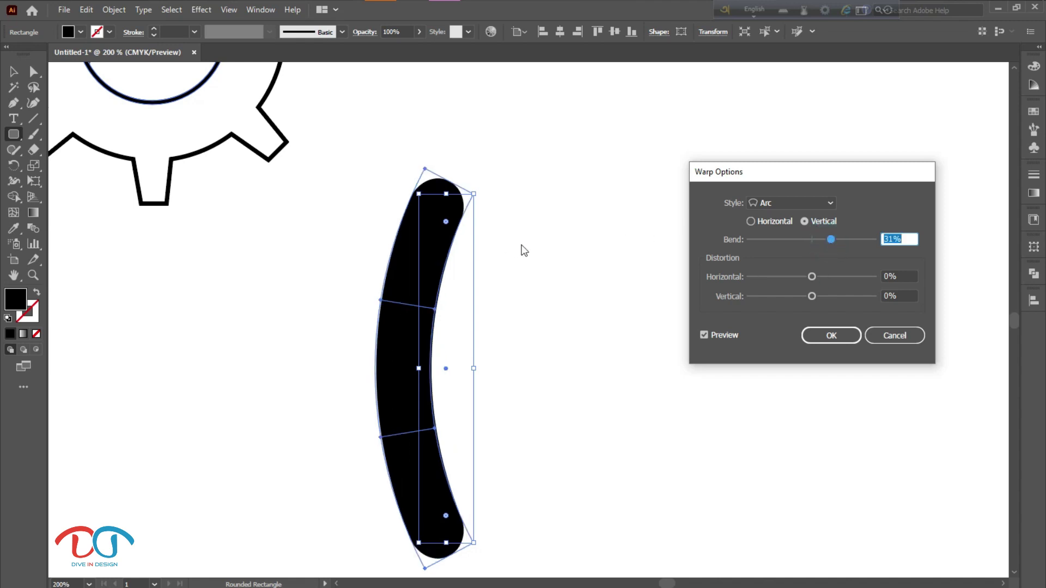
{"action": "left_click", "coordinate": [825, 335]}
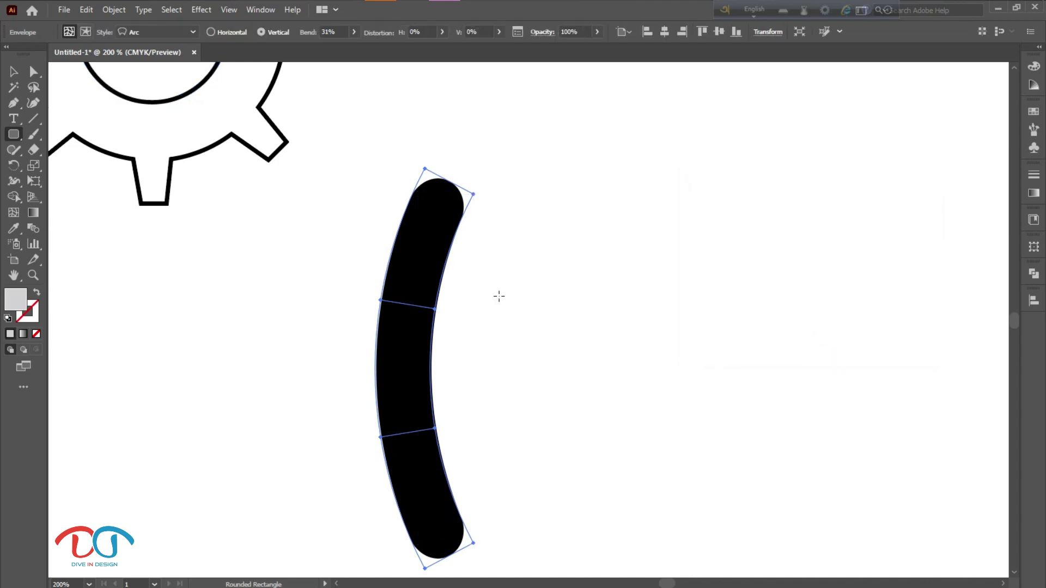
{"action": "left_click", "coordinate": [116, 14]}
{"action": "mouse_move", "coordinate": [129, 321]}
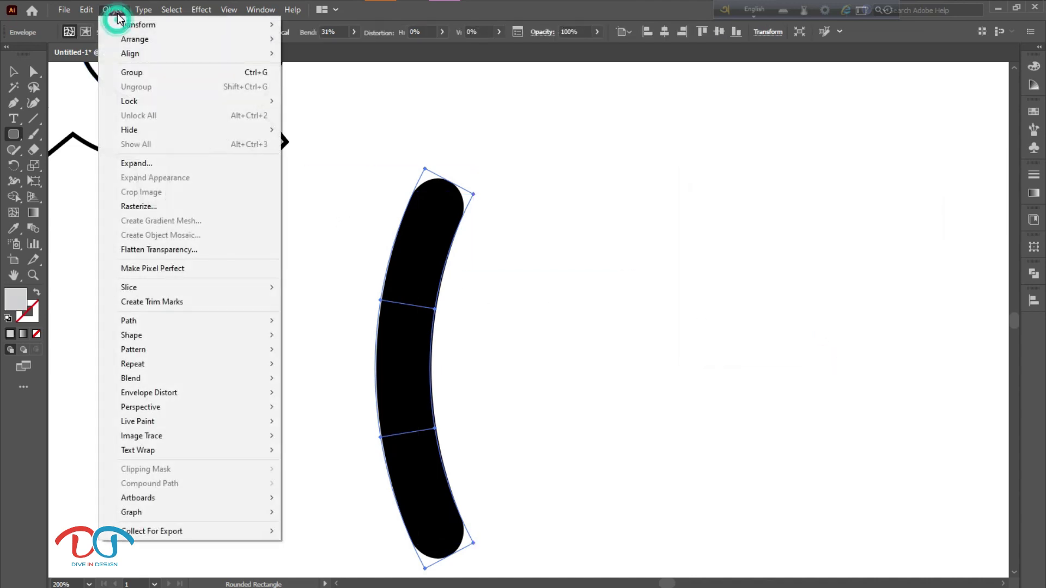
- Expand the arc warp into a plain filled shape, keeping Object and Fill
{"action": "left_click", "coordinate": [157, 162]}
{"action": "left_click", "coordinate": [492, 374]}
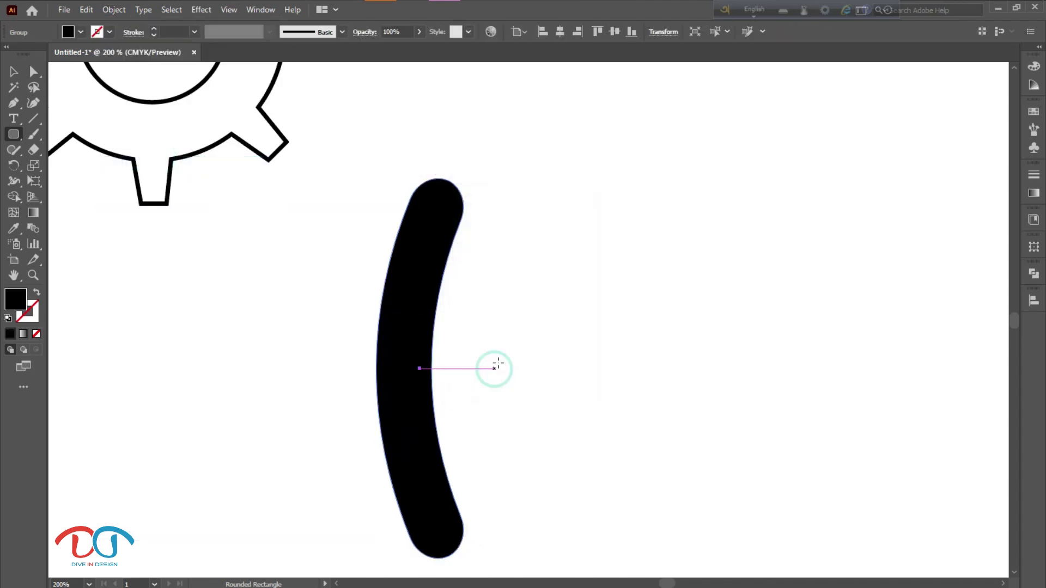
{"action": "left_click", "coordinate": [16, 71]}
{"action": "mouse_move", "coordinate": [14, 134]}
{"action": "left_mouse_down"}
{"action": "mouse_move", "coordinate": [110, 150]}
{"action": "mouse_move", "coordinate": [91, 164]}
{"action": "left_mouse_up"}
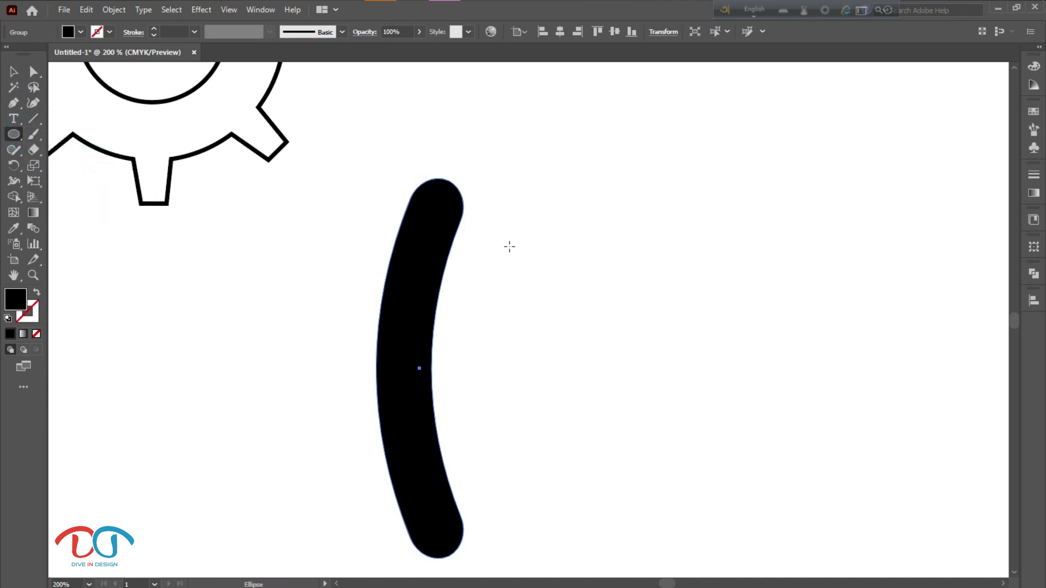
- Draw a small circle, move it onto the arc's top end, and fill it red
{"action": "left_click_drag", "start_coordinate": [509, 246], "coordinate": [546, 272]}
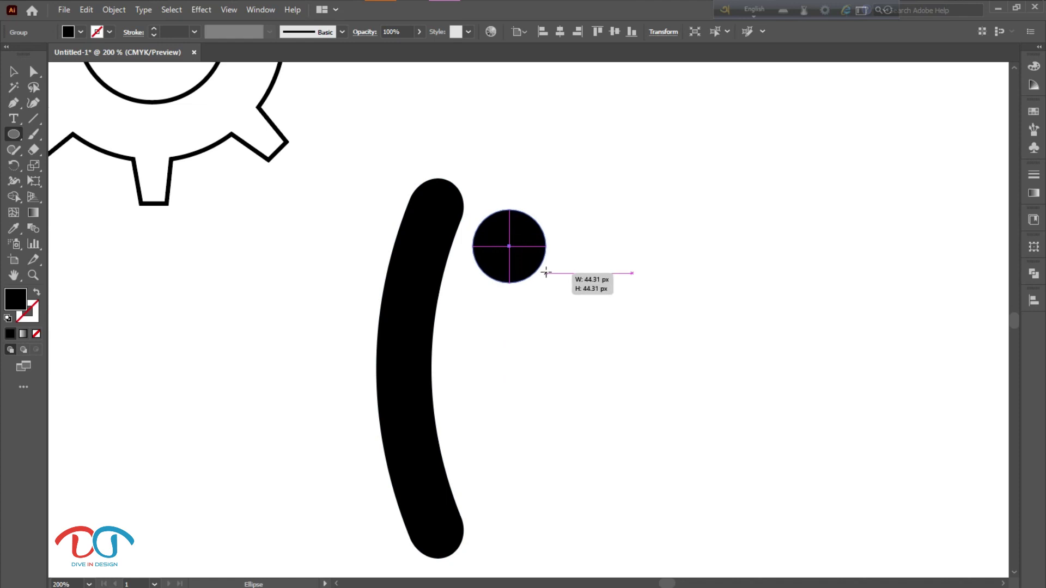
{"action": "left_click", "coordinate": [14, 71]}
{"action": "left_click_drag", "start_coordinate": [529, 251], "coordinate": [471, 222]}
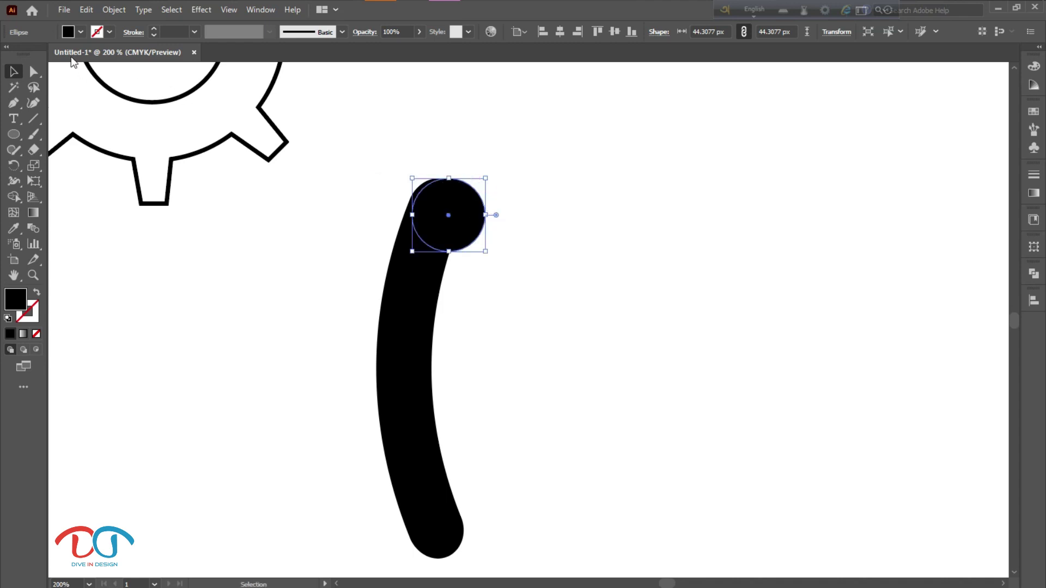
{"action": "left_click", "coordinate": [80, 31]}
{"action": "left_click", "coordinate": [46, 53]}
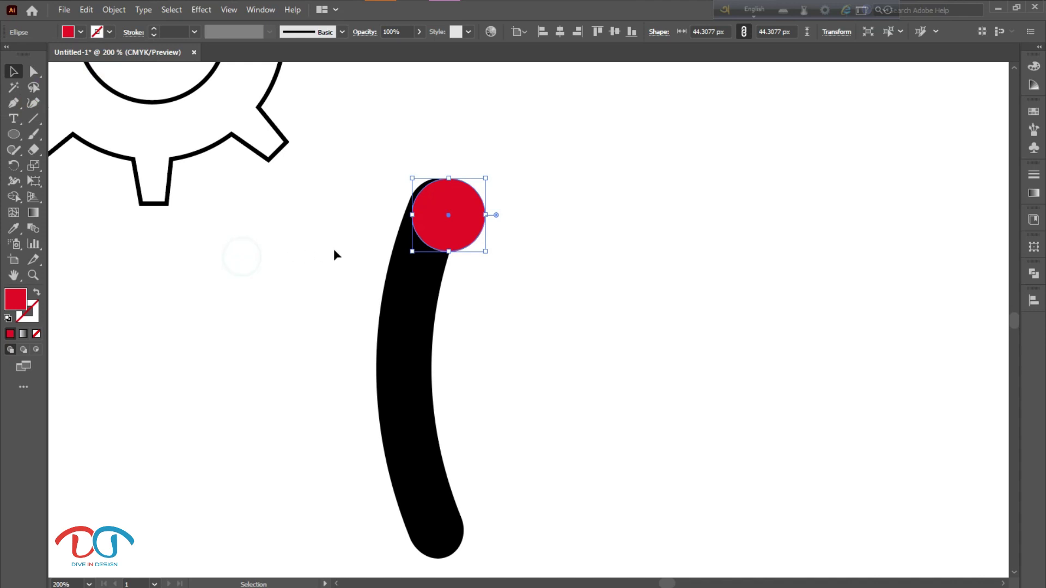
{"action": "left_click_drag", "start_coordinate": [433, 229], "coordinate": [432, 231]}
- Resize the red circle to about 45.76 px wide and equally high
{"action": "scroll", "coordinate": [431, 233], "scroll_direction": "up", "scroll_amount": 3}
{"action": "scroll", "coordinate": [432, 233], "scroll_direction": "up", "scroll_amount": 2}
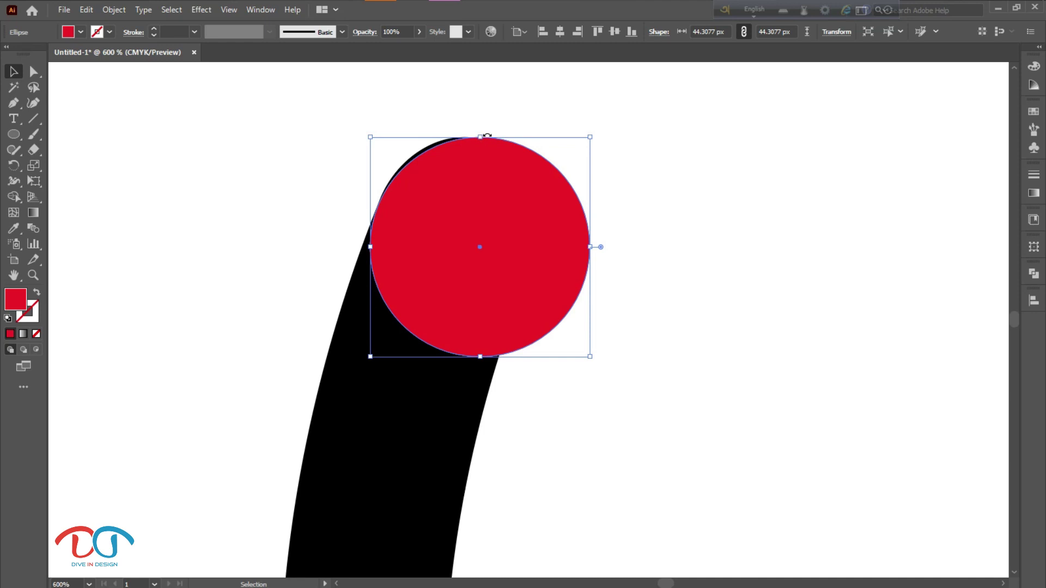
{"action": "left_click_drag", "start_coordinate": [482, 138], "coordinate": [472, 140]}
{"action": "left_click_drag", "start_coordinate": [488, 238], "coordinate": [493, 238]}
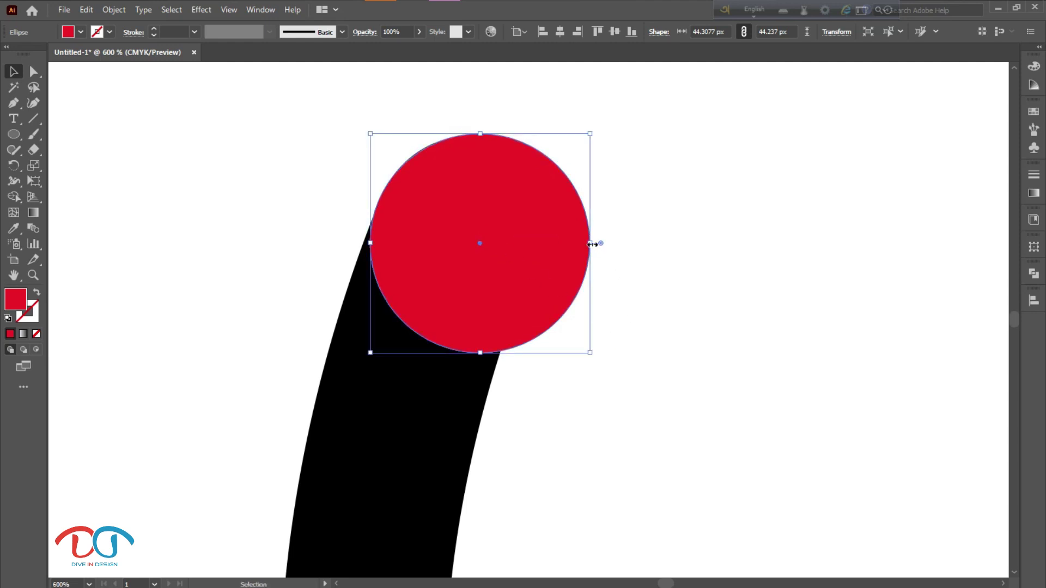
{"action": "left_click_drag", "start_coordinate": [592, 244], "coordinate": [599, 244]}
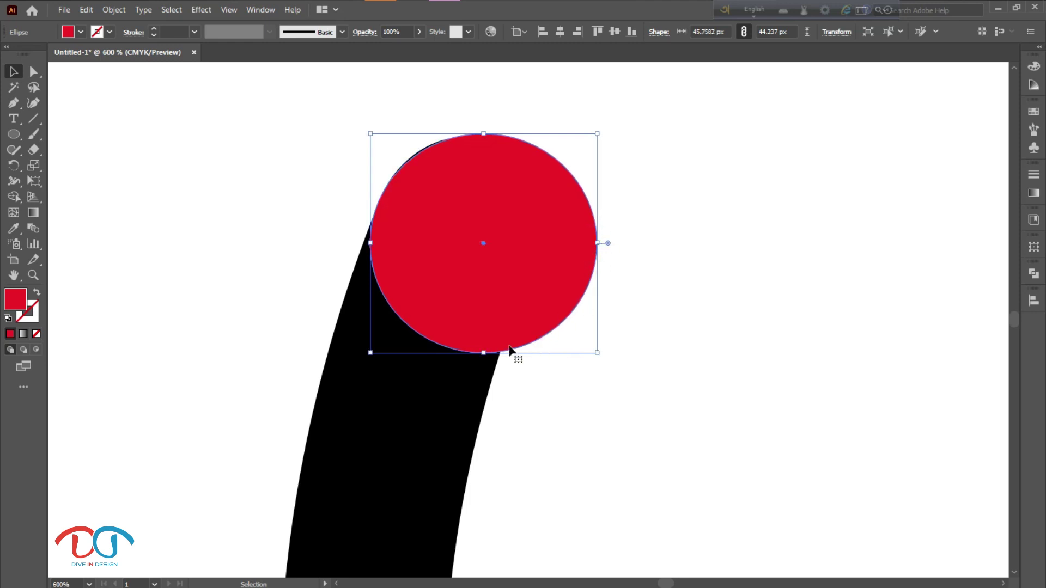
{"action": "left_click_drag", "start_coordinate": [483, 354], "coordinate": [485, 360]}
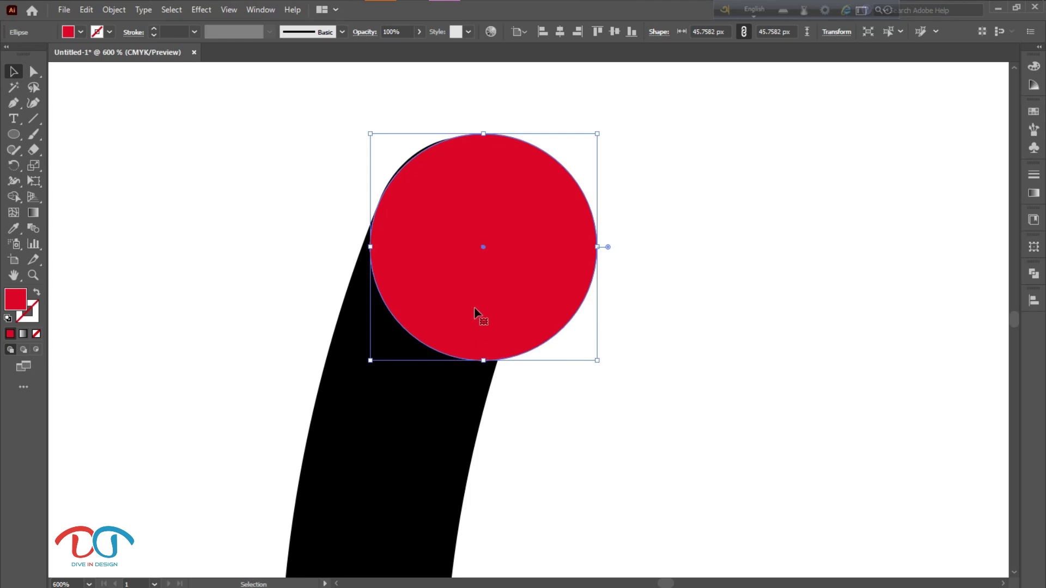
{"action": "left_click_drag", "start_coordinate": [370, 134], "coordinate": [370, 134]}
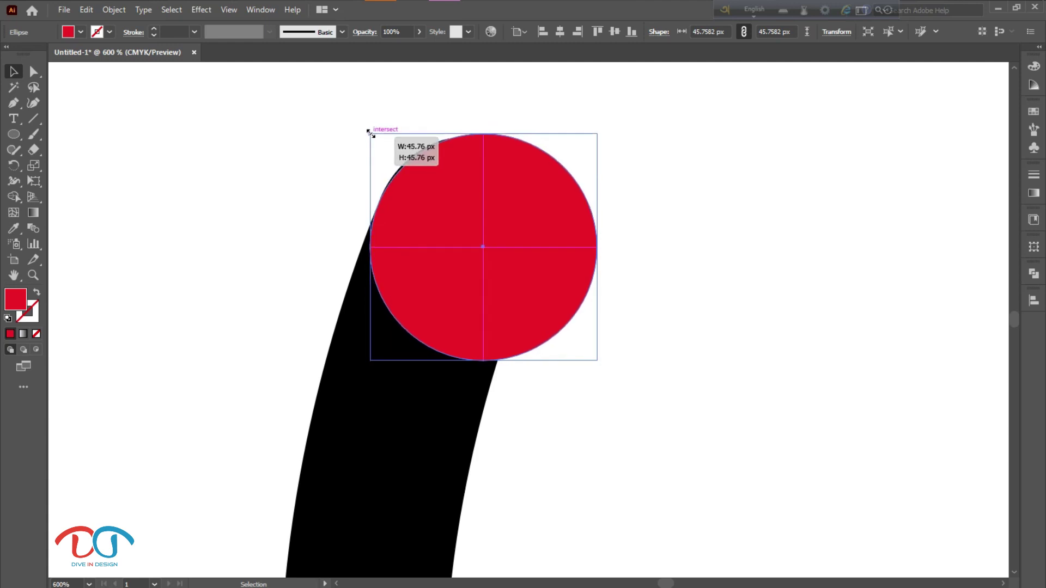
{"action": "left_click_drag", "start_coordinate": [371, 134], "coordinate": [370, 134]}
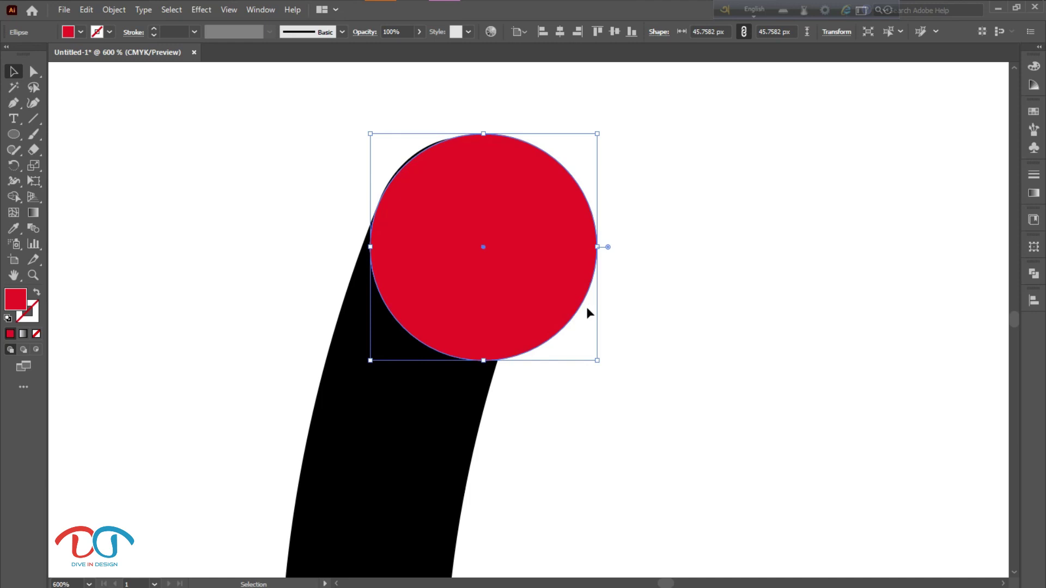
{"action": "scroll", "coordinate": [590, 307], "scroll_direction": "down", "scroll_amount": 3}
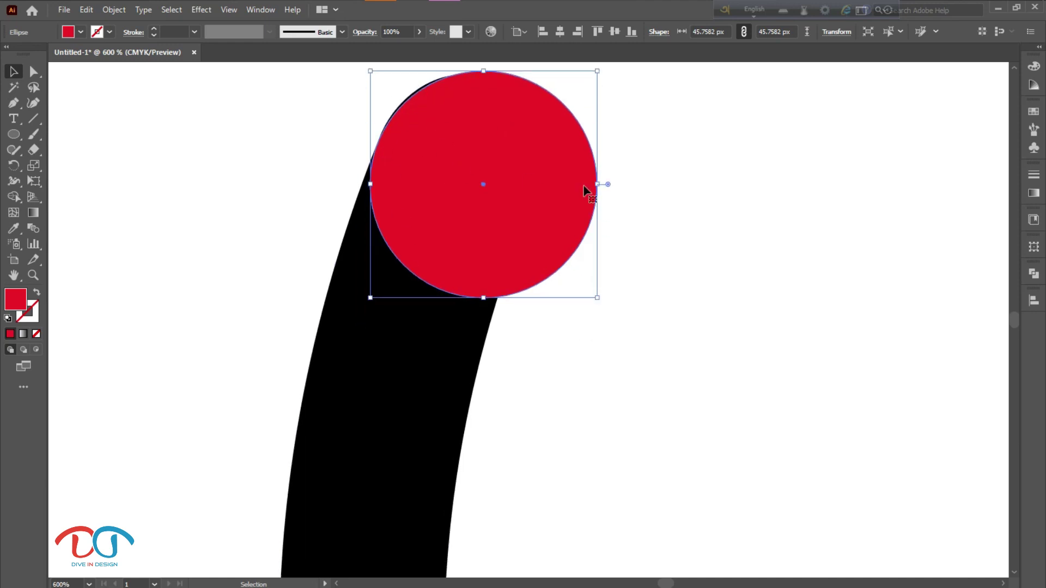
{"action": "scroll", "coordinate": [536, 242], "scroll_direction": "down", "scroll_amount": 2}
- Widen the red circle slightly and Alt-drag a copy down to the arc's bottom end
{"action": "scroll", "coordinate": [528, 238], "scroll_direction": "down", "scroll_amount": 3}
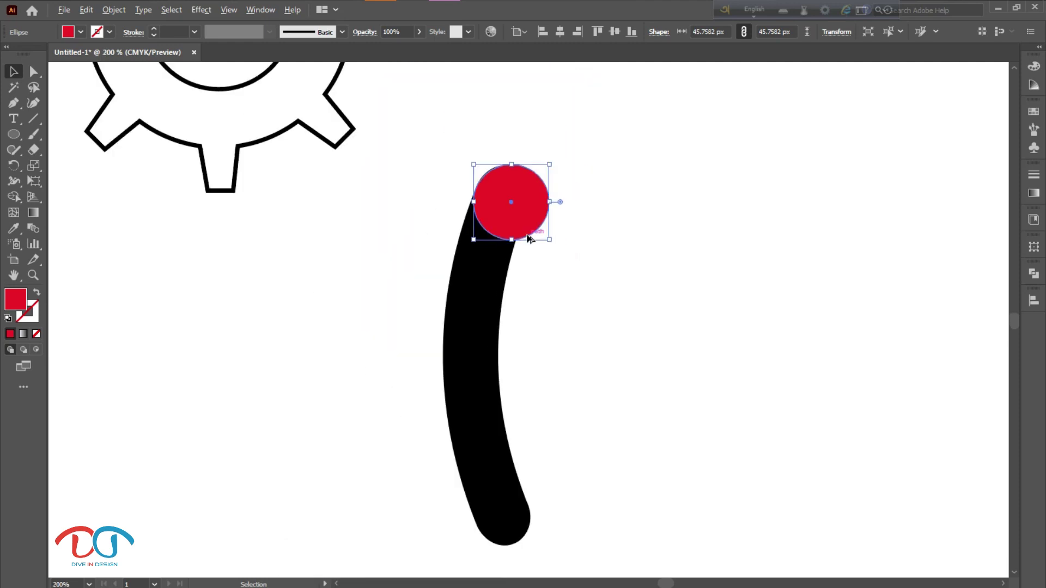
{"action": "scroll", "coordinate": [529, 239], "scroll_direction": "down", "scroll_amount": 1}
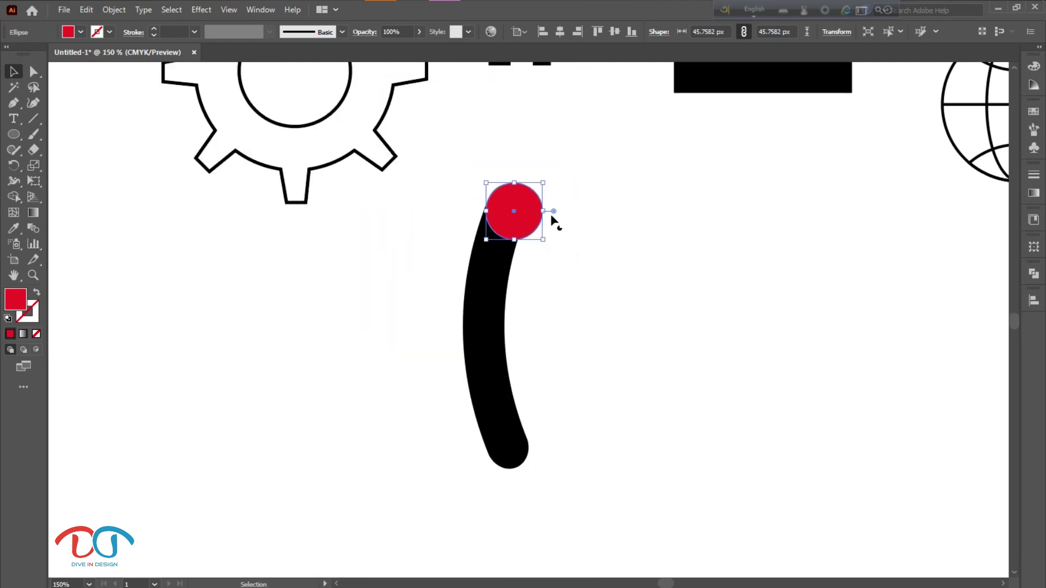
{"action": "left_click_drag", "start_coordinate": [544, 212], "coordinate": [548, 215]}
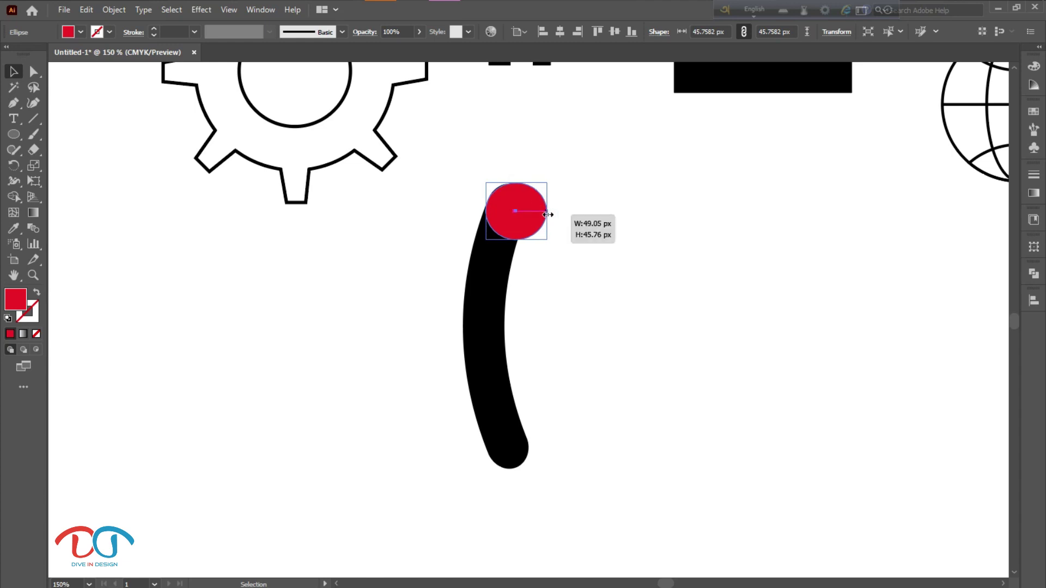
{"action": "scroll", "coordinate": [556, 237], "scroll_direction": "down", "scroll_amount": 1}
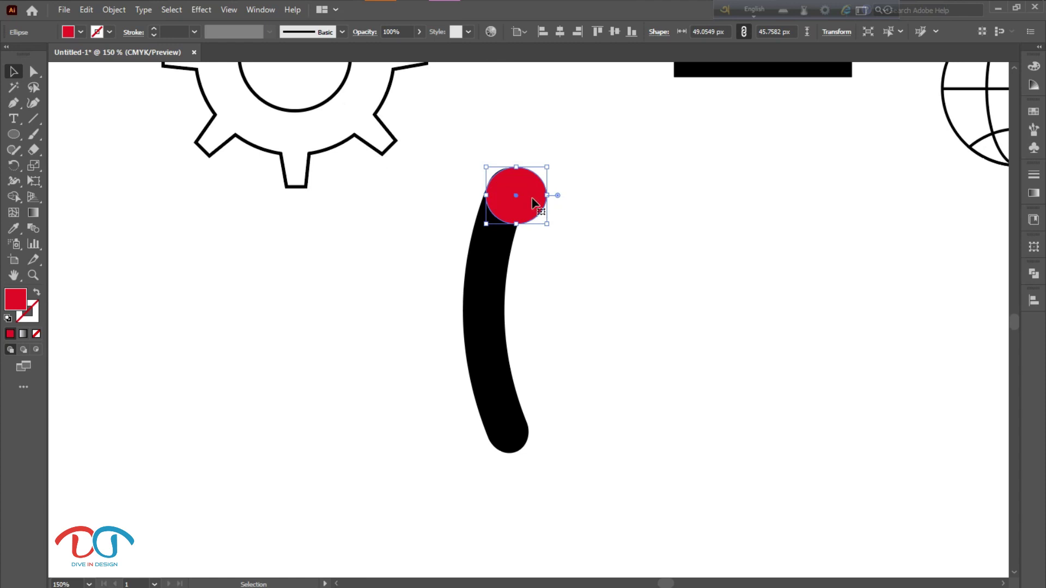
{"action": "left_click_drag", "start_coordinate": [534, 203], "coordinate": [540, 434]}
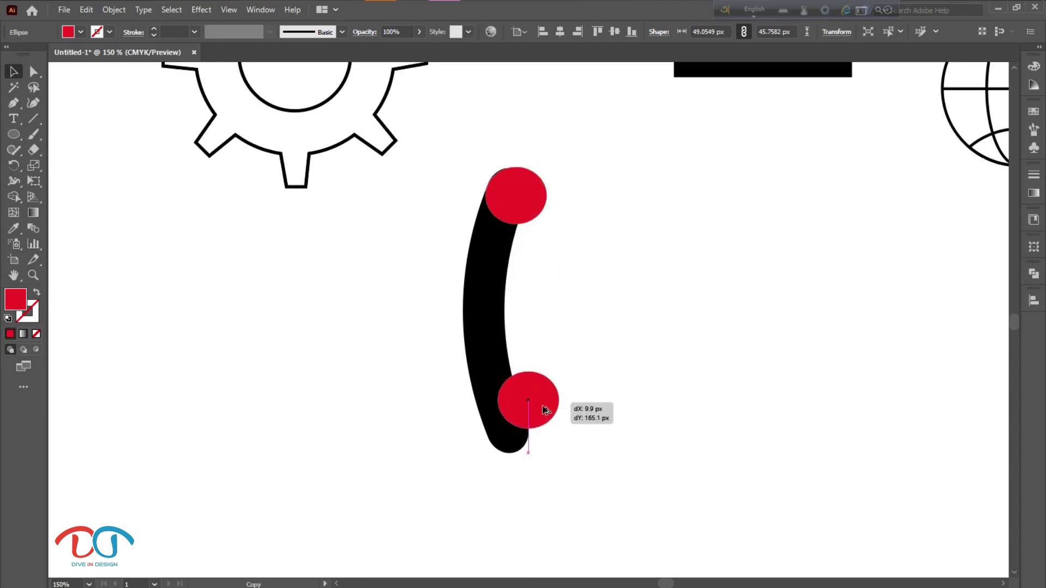
{"action": "left_click_drag", "start_coordinate": [540, 434], "coordinate": [534, 432]}
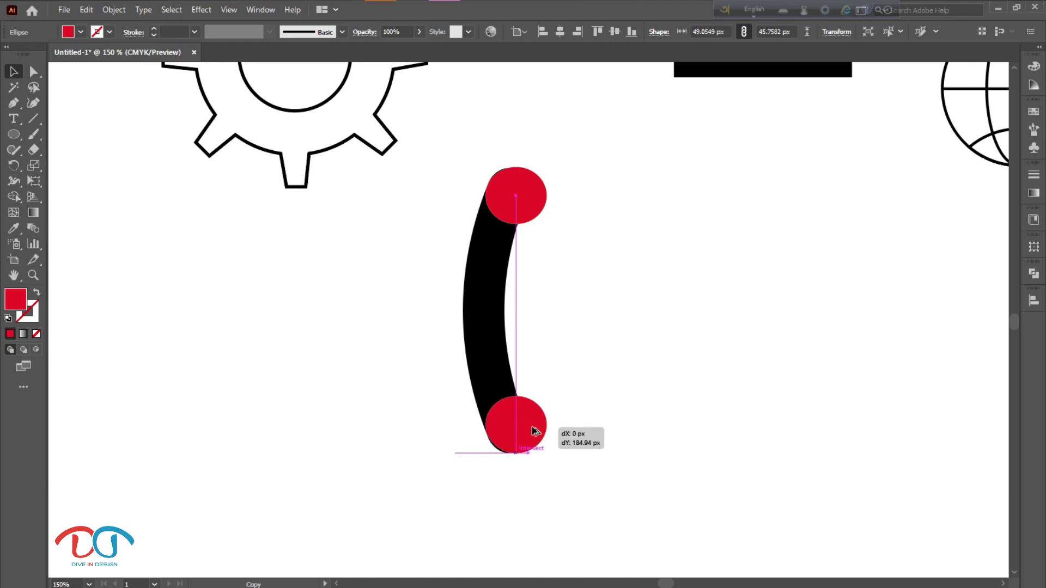
{"action": "left_click_drag", "start_coordinate": [535, 432], "coordinate": [535, 431]}
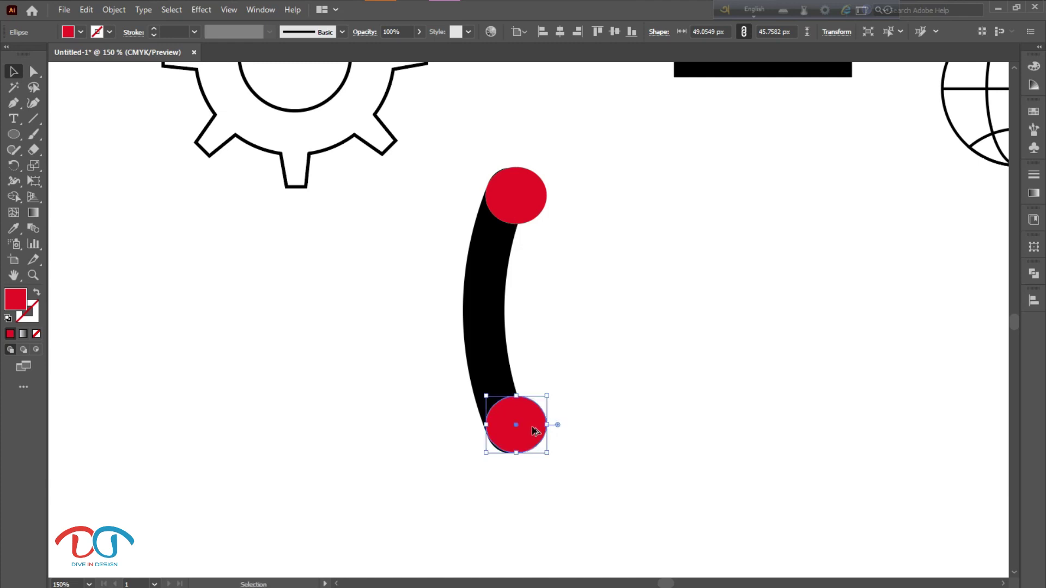
- Nudge the bottom circle down and left with arrow keys to fit the arc's end
{"action": "scroll", "coordinate": [566, 480], "scroll_direction": "up", "scroll_amount": 3}
{"action": "left_click", "coordinate": [567, 480]}
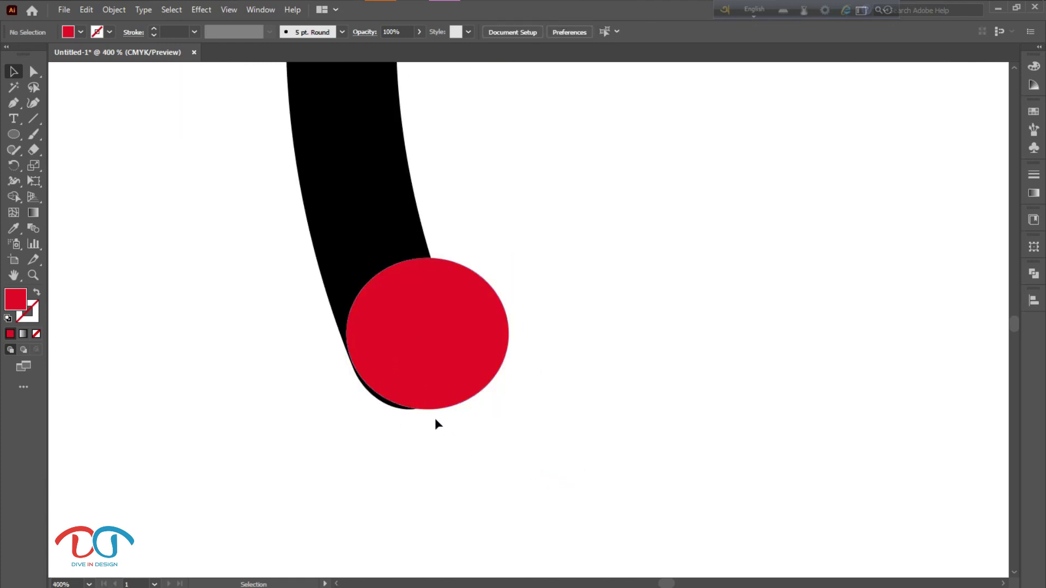
{"action": "left_click", "coordinate": [409, 404]}
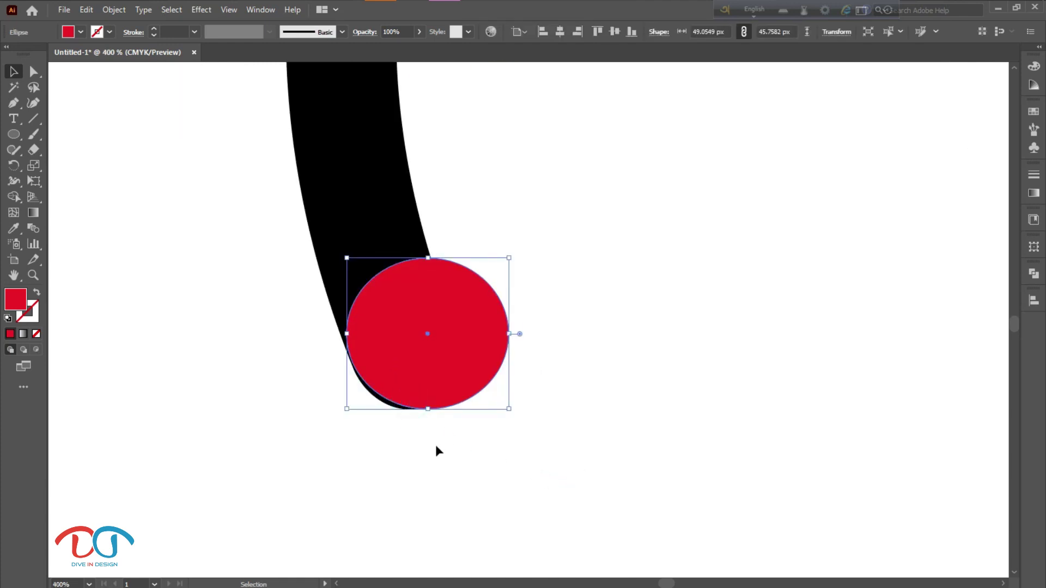
{"action": "key", "text": "Down"}
{"action": "key", "text": "Left"}
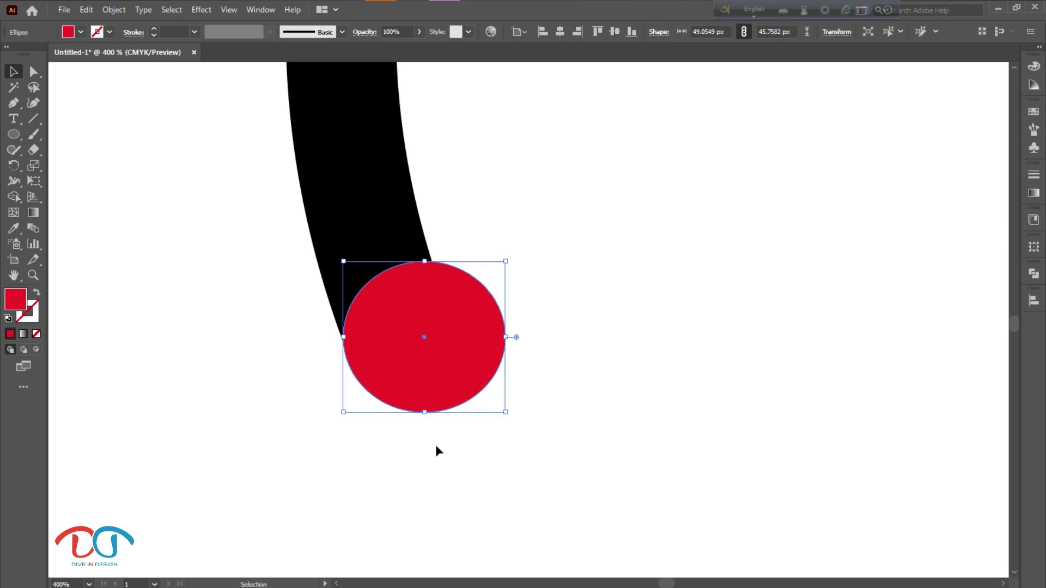
{"action": "left_click", "coordinate": [435, 444]}
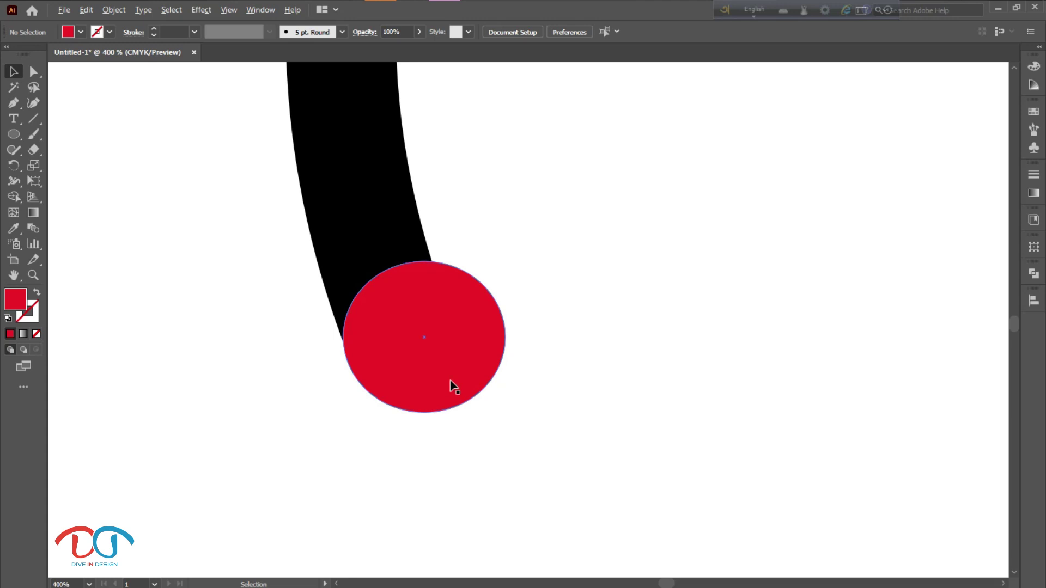
{"action": "scroll", "coordinate": [455, 386], "scroll_direction": "down", "scroll_amount": 3, "text": "alt"}
{"action": "scroll", "coordinate": [459, 390], "scroll_direction": "down", "scroll_amount": 3, "text": "alt"}
{"action": "scroll", "coordinate": [460, 390], "scroll_direction": "up", "scroll_amount": 4, "text": "alt"}
- Eyedropper the arc's black onto both circles and unite all three into one handset shape
{"action": "scroll", "coordinate": [465, 390], "scroll_direction": "up", "scroll_amount": 1}
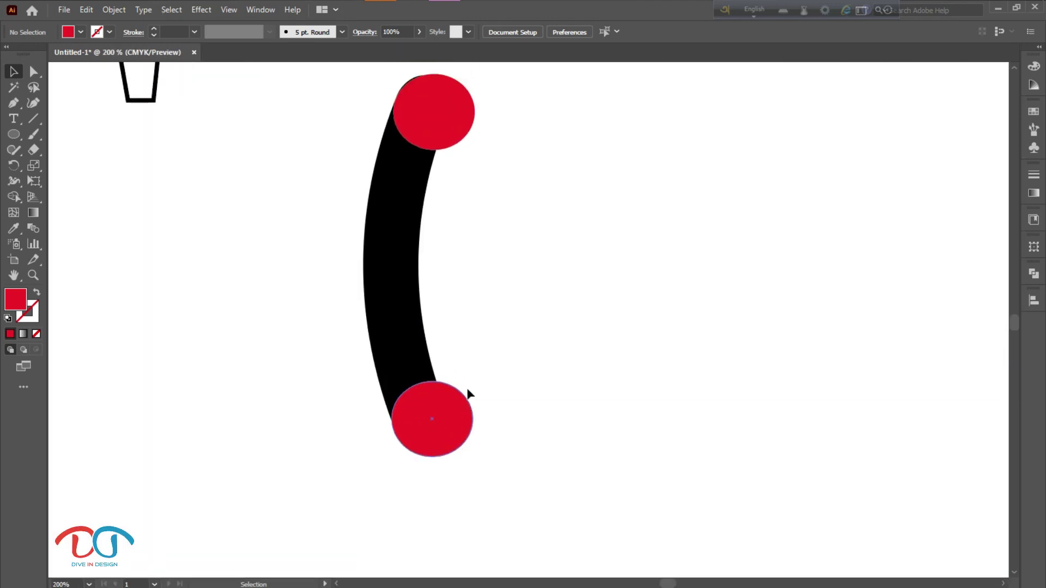
{"action": "scroll", "coordinate": [468, 393], "scroll_direction": "up", "scroll_amount": 2}
{"action": "left_click_drag", "start_coordinate": [483, 467], "coordinate": [385, 157]}
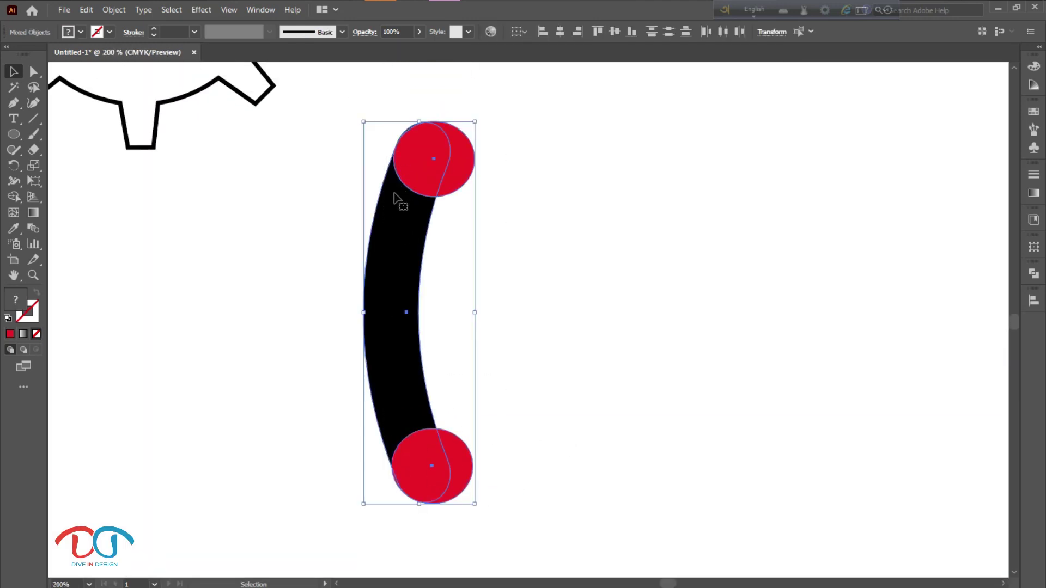
{"action": "left_click", "coordinate": [14, 228]}
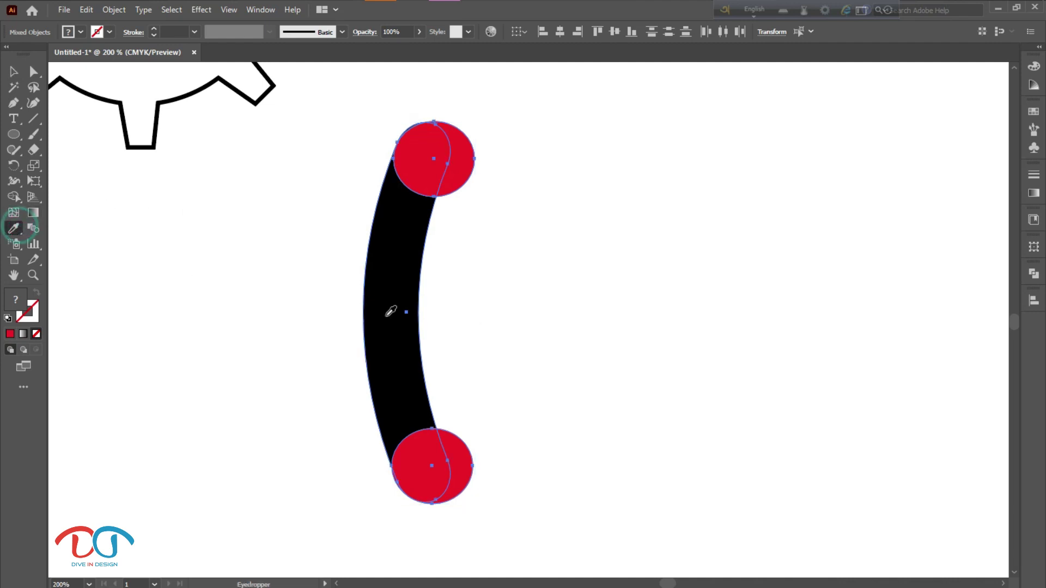
{"action": "left_click", "coordinate": [387, 311]}
{"action": "left_click", "coordinate": [21, 67]}
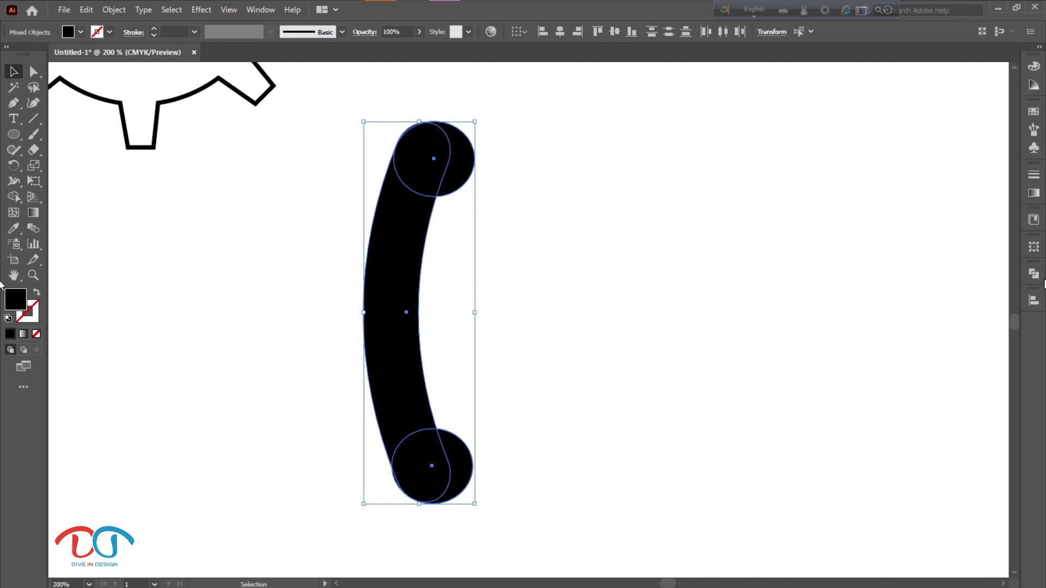
{"action": "left_click", "coordinate": [1034, 274]}
{"action": "left_click", "coordinate": [879, 301]}
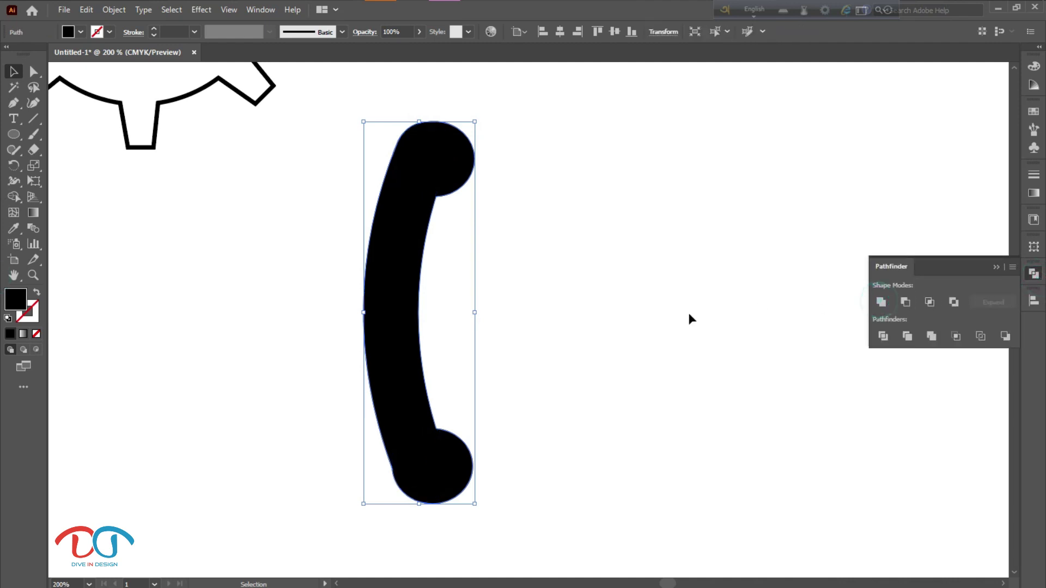
{"action": "left_click", "coordinate": [661, 319]}
{"action": "scroll", "coordinate": [534, 356], "scroll_direction": "up", "scroll_amount": 1}
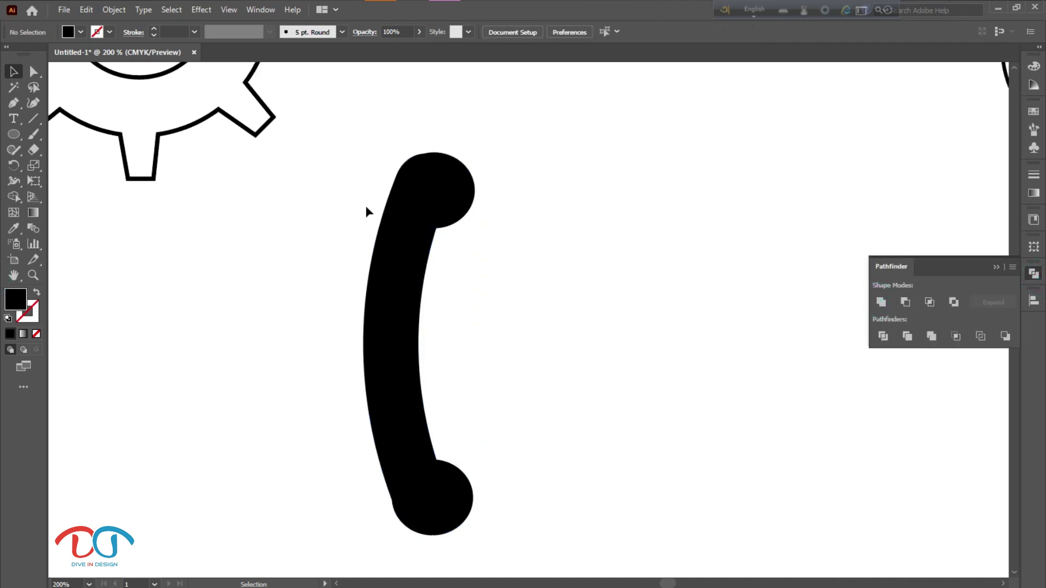
- Shrink the handset and move it up toward the gear
{"action": "left_click_drag", "start_coordinate": [420, 290], "coordinate": [402, 282]}
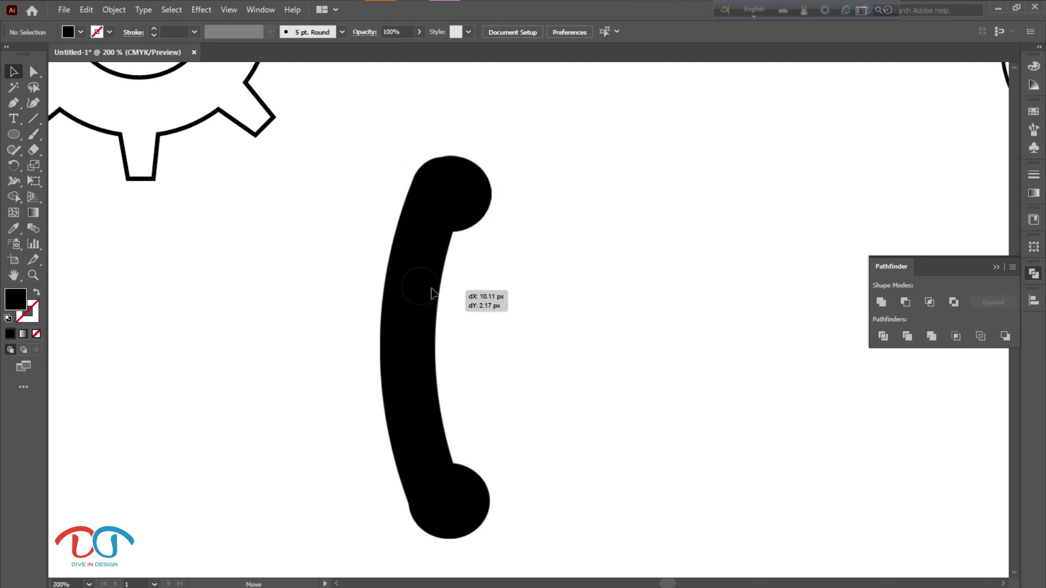
{"action": "scroll", "coordinate": [399, 283], "scroll_direction": "down", "scroll_amount": 1}
{"action": "scroll", "coordinate": [403, 280], "scroll_direction": "down", "scroll_amount": 4}
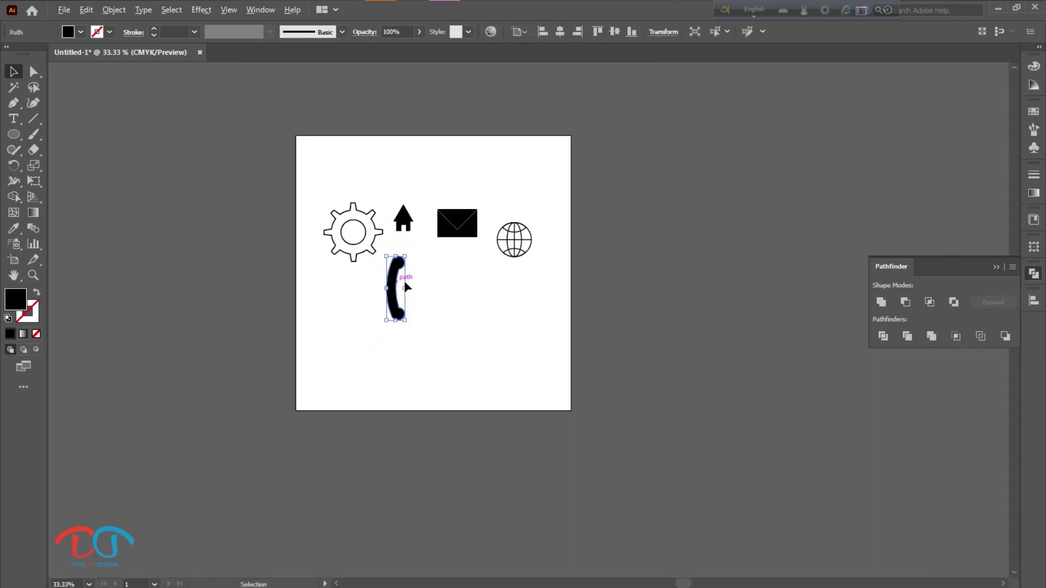
{"action": "scroll", "coordinate": [438, 303], "scroll_direction": "up", "scroll_amount": 2}
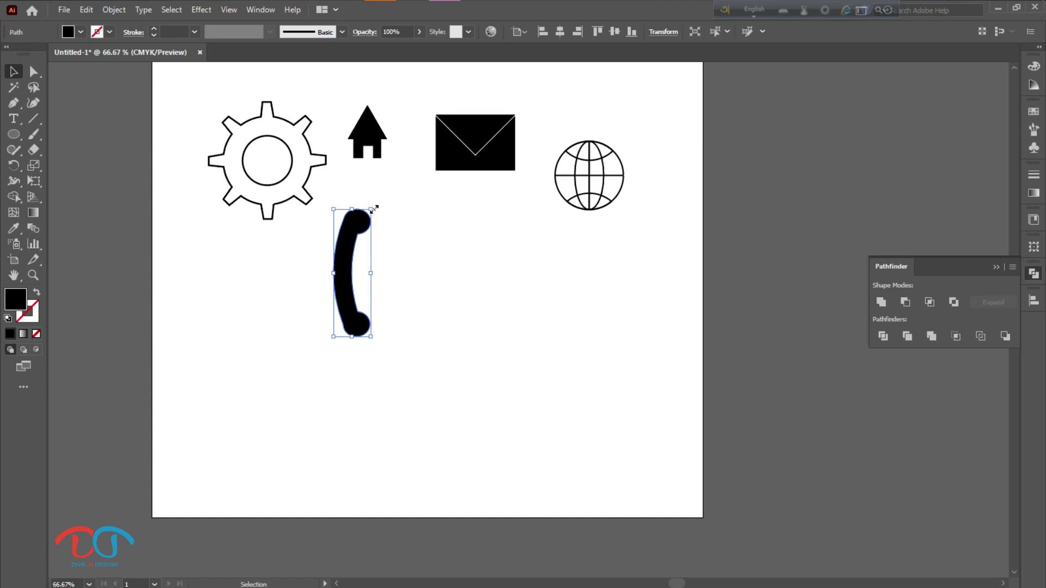
{"action": "left_click_drag", "start_coordinate": [373, 209], "coordinate": [362, 237]}
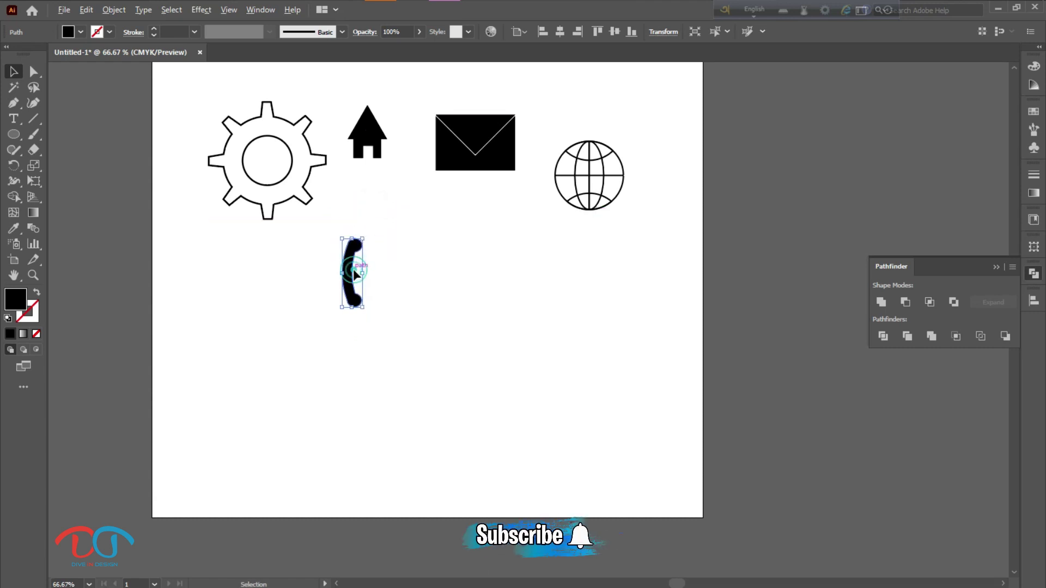
{"action": "scroll", "coordinate": [353, 269], "scroll_direction": "up", "scroll_amount": 3}
{"action": "left_click_drag", "start_coordinate": [354, 271], "coordinate": [361, 207]}
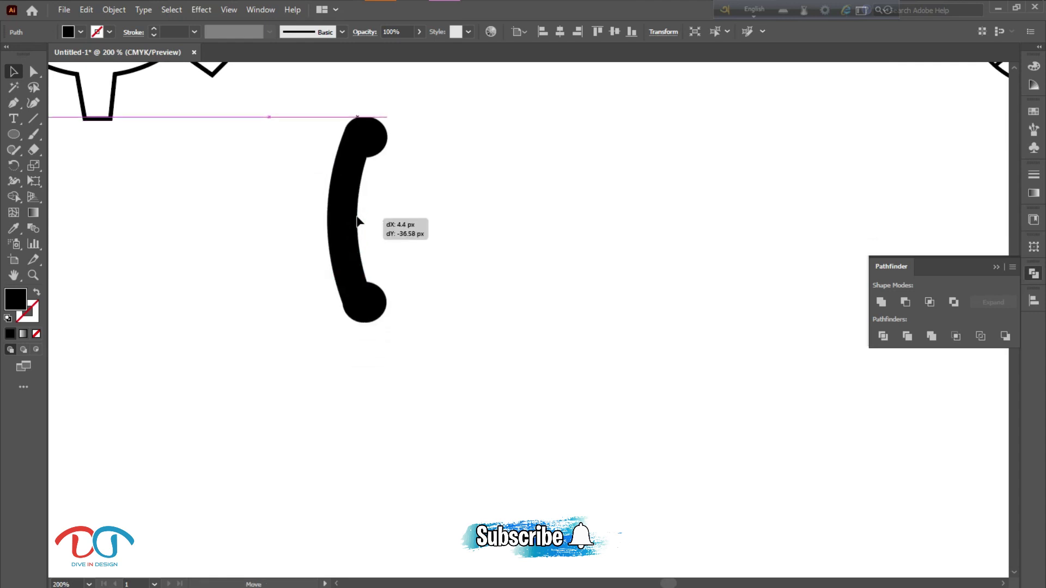
- Rotate the handset about 20° and place it just below-right of the gear
{"action": "left_click_drag", "start_coordinate": [389, 322], "coordinate": [423, 300]}
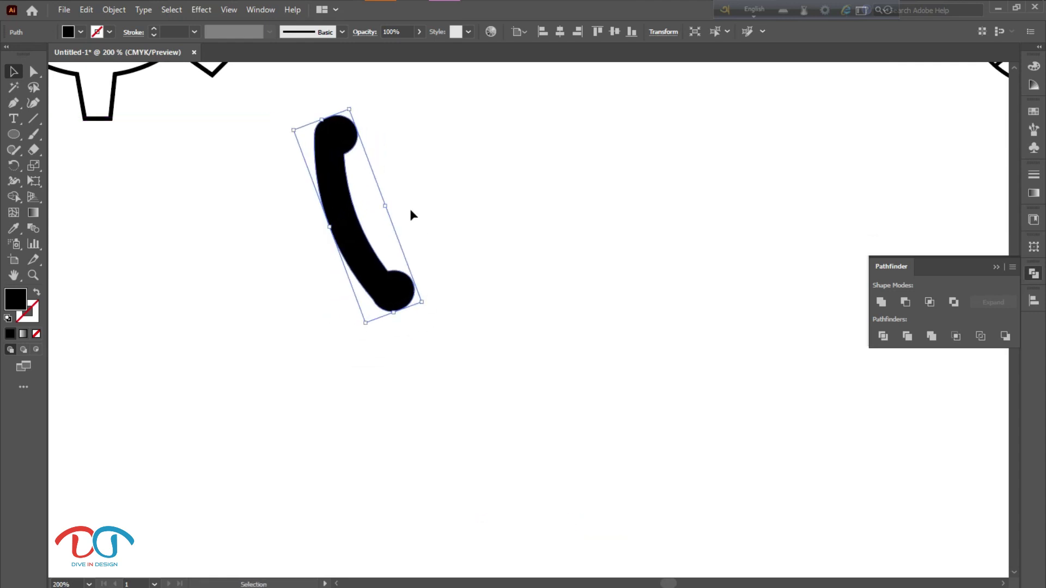
{"action": "left_click_drag", "start_coordinate": [350, 245], "coordinate": [334, 214]}
{"action": "left_click", "coordinate": [500, 228]}
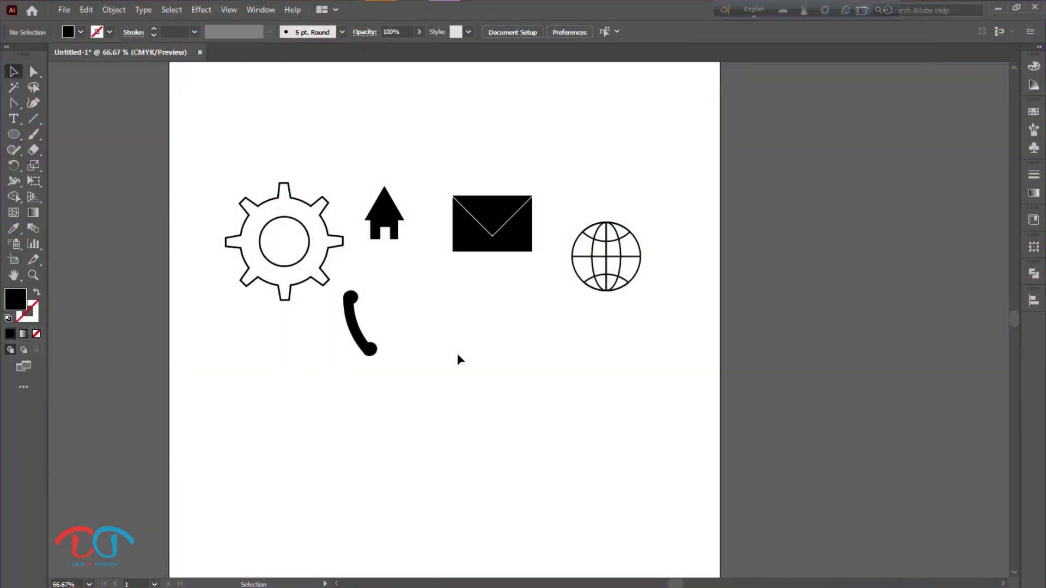
{"action": "scroll", "coordinate": [456, 353], "scroll_direction": "down", "scroll_amount": 1}
{"action": "scroll", "coordinate": [458, 353], "scroll_direction": "down", "scroll_amount": 3}
{"action": "scroll", "coordinate": [491, 359], "scroll_direction": "up", "scroll_amount": 1}
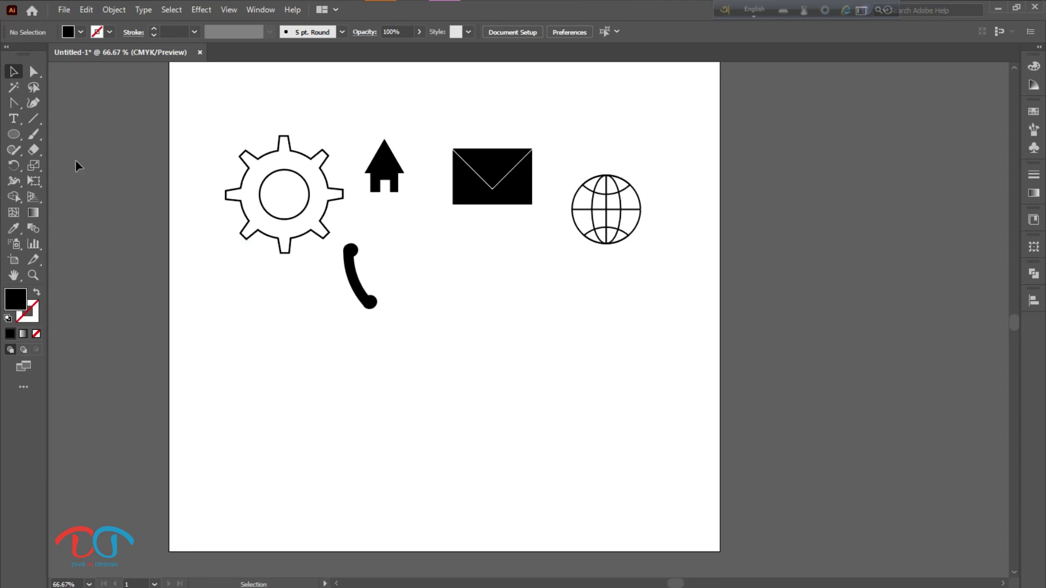
- Draw a tall black rounded rectangle for the smartphone body
{"action": "left_click", "coordinate": [16, 136]}
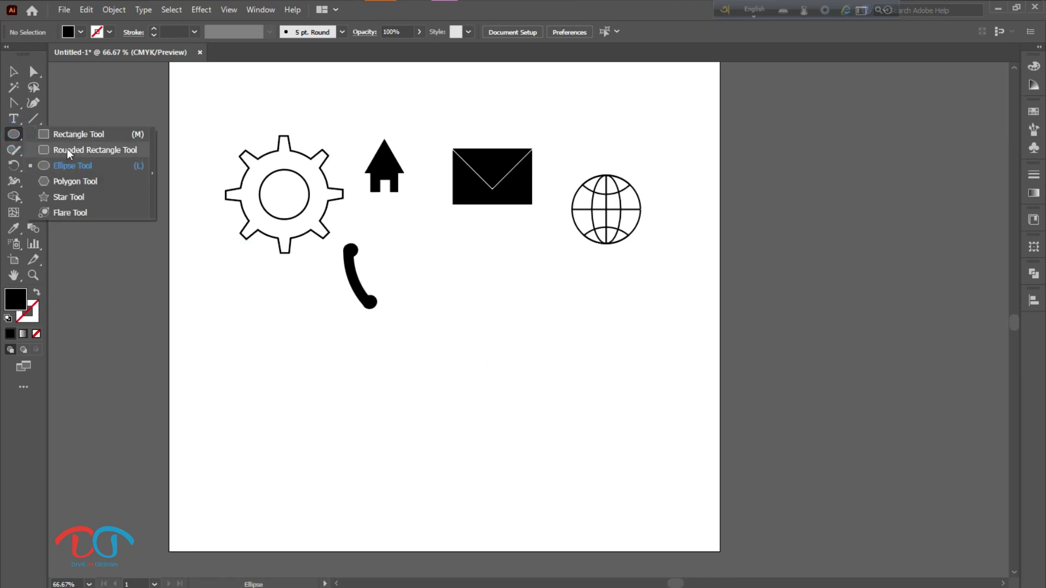
{"action": "left_click", "coordinate": [67, 146]}
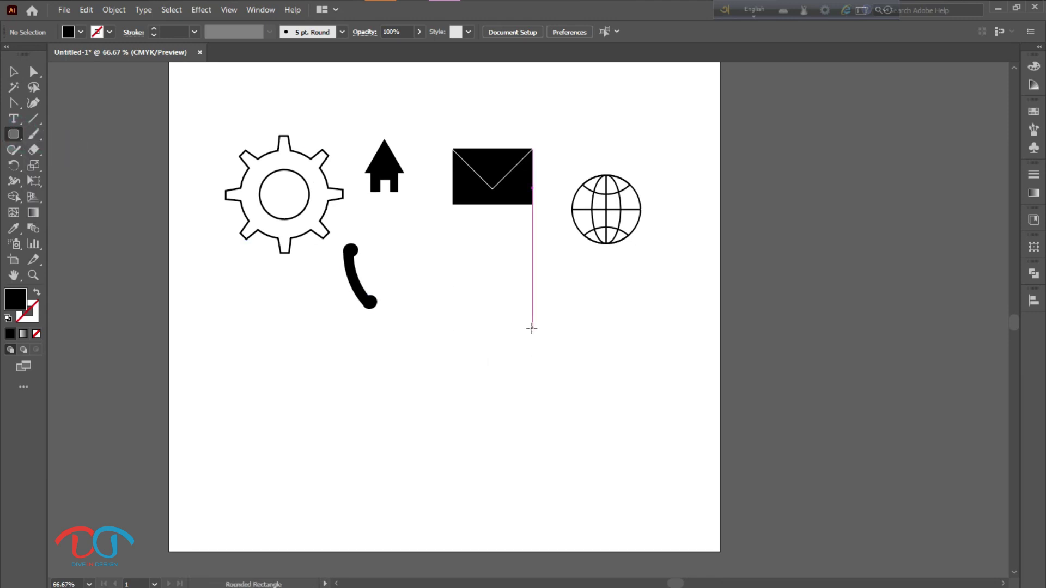
{"action": "left_click", "coordinate": [13, 134]}
{"action": "left_click", "coordinate": [62, 135]}
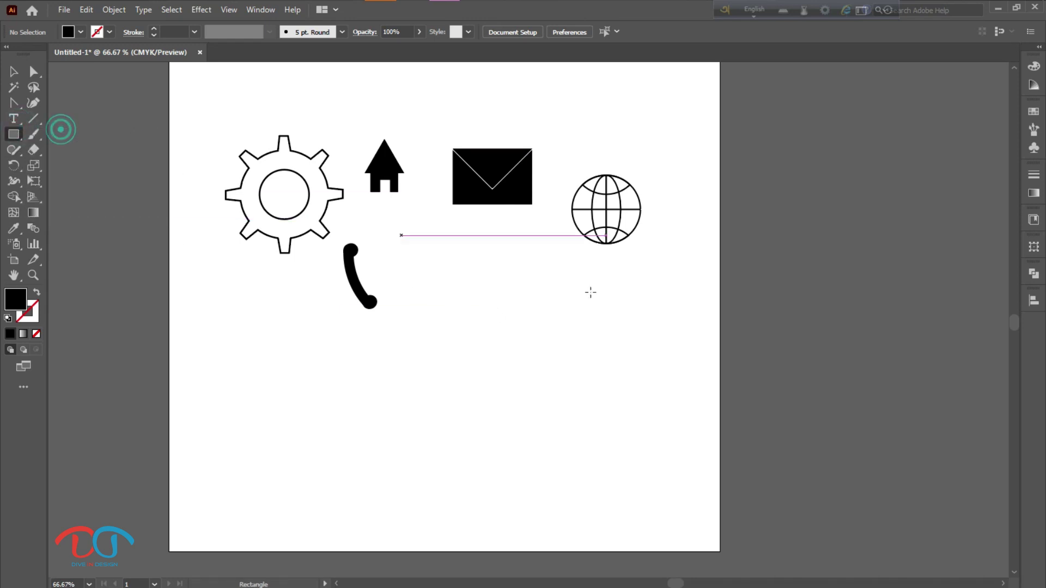
{"action": "scroll", "coordinate": [470, 323], "scroll_direction": "up", "scroll_amount": 2}
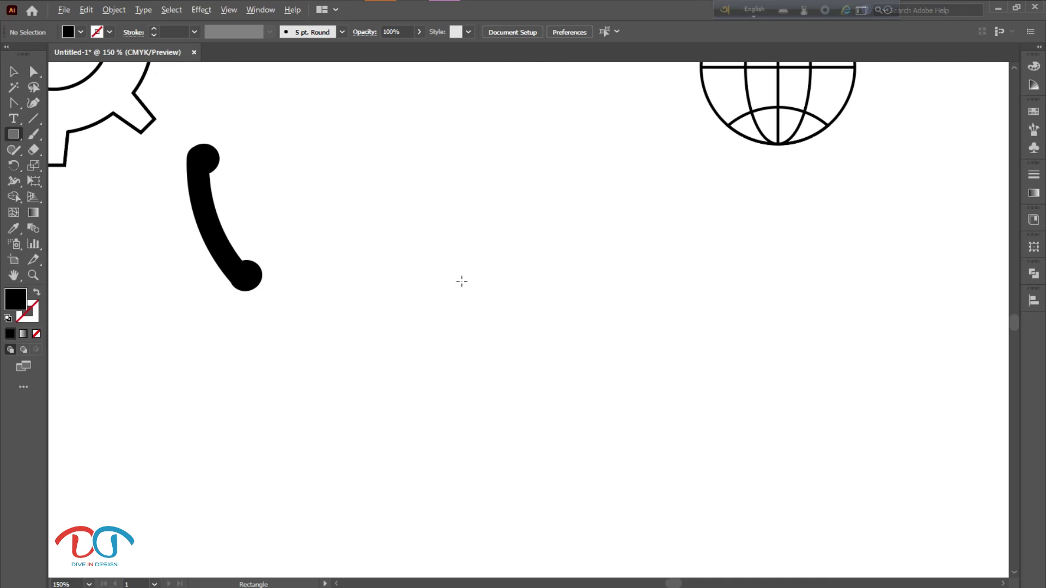
{"action": "mouse_move", "coordinate": [472, 176]}
{"action": "left_mouse_down"}
{"action": "mouse_move", "coordinate": [608, 435]}
{"action": "mouse_move", "coordinate": [623, 443]}
{"action": "left_mouse_up"}
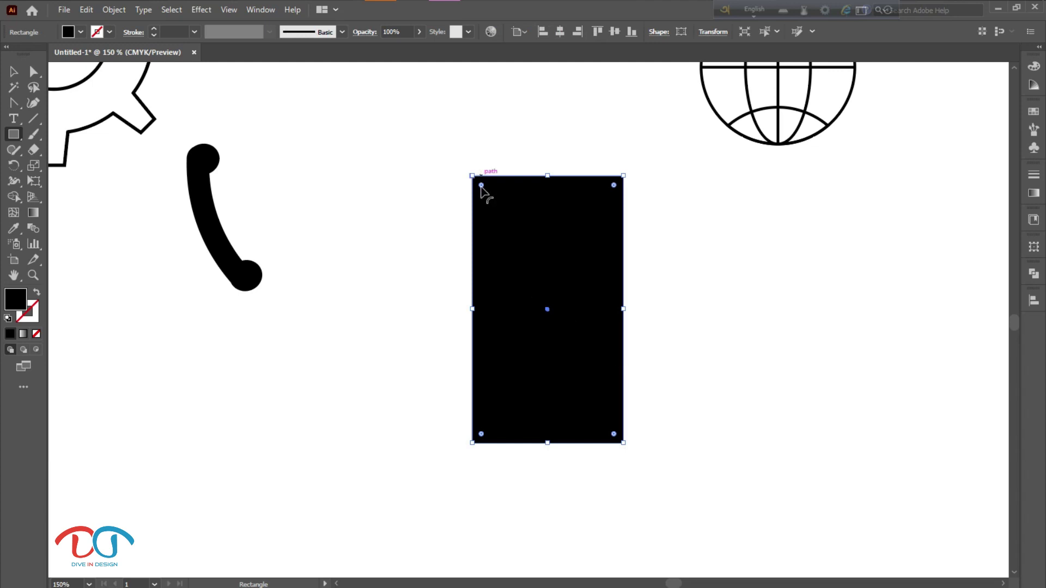
{"action": "left_click_drag", "start_coordinate": [481, 185], "coordinate": [488, 195]}
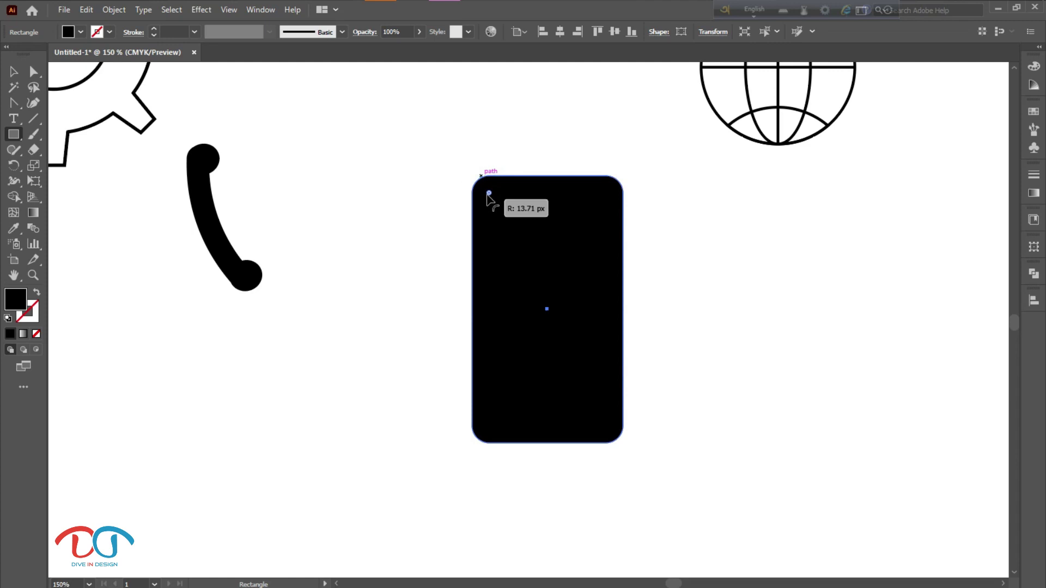
{"action": "left_click_drag", "start_coordinate": [486, 193], "coordinate": [488, 197]}
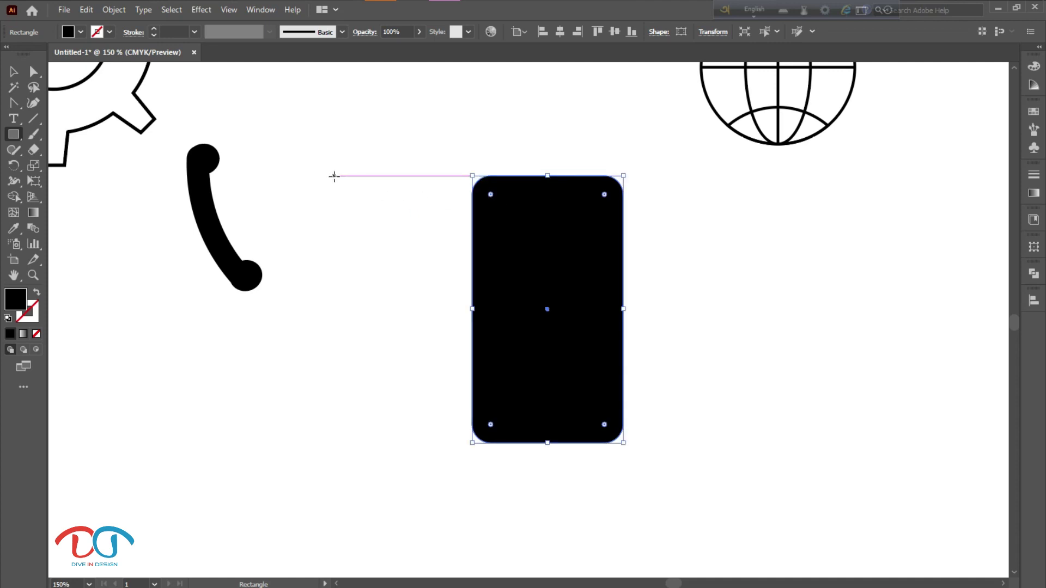
{"action": "key", "text": "ctrl"}
- Draw a smaller inner rounded rectangle for the screen
{"action": "left_click_drag", "start_coordinate": [624, 176], "coordinate": [615, 189]}
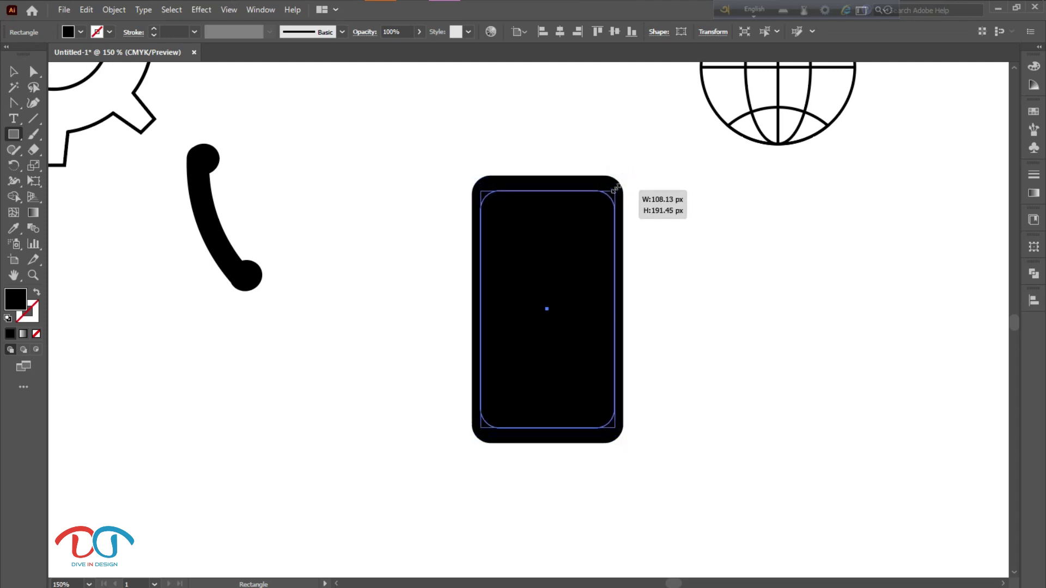
{"action": "left_click_drag", "start_coordinate": [615, 189], "coordinate": [615, 189]}
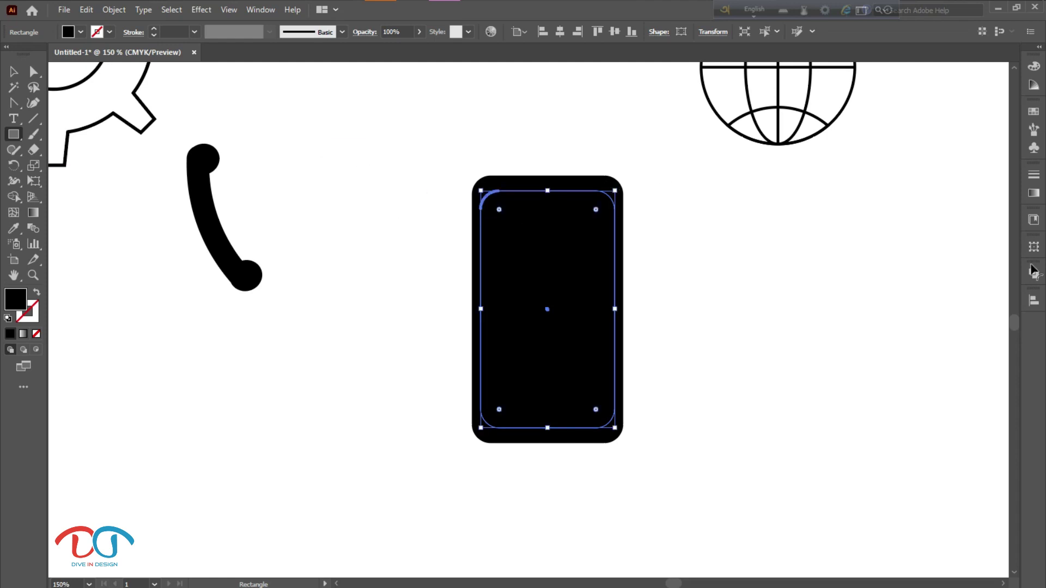
{"action": "left_click", "coordinate": [14, 71]}
{"action": "left_click", "coordinate": [356, 196]}
- Select both rectangles and Alt-click the inner region with Shape Builder to cut it away
{"action": "left_click_drag", "start_coordinate": [380, 159], "coordinate": [653, 435]}
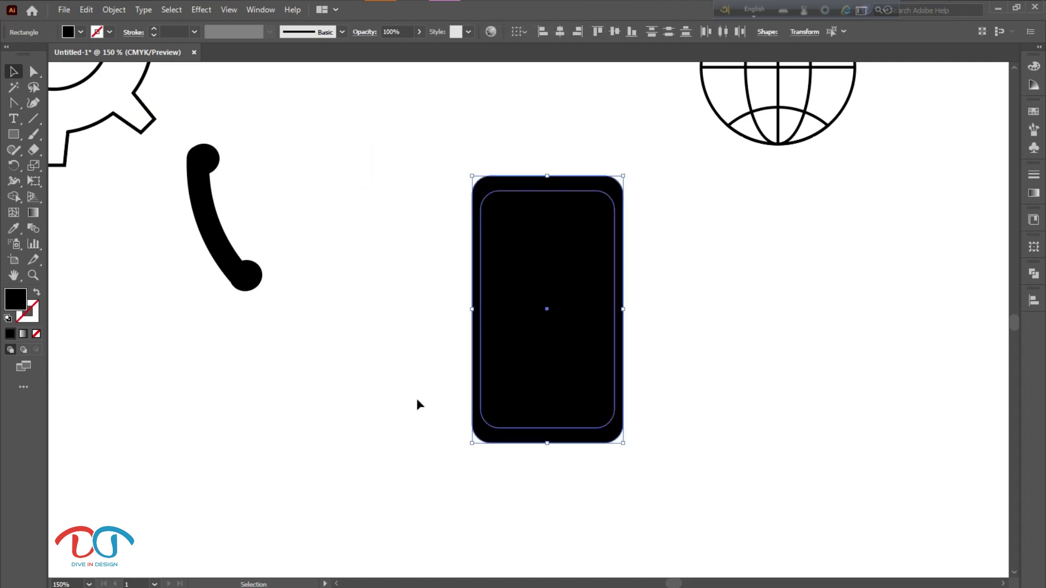
{"action": "key", "text": "shift+m"}
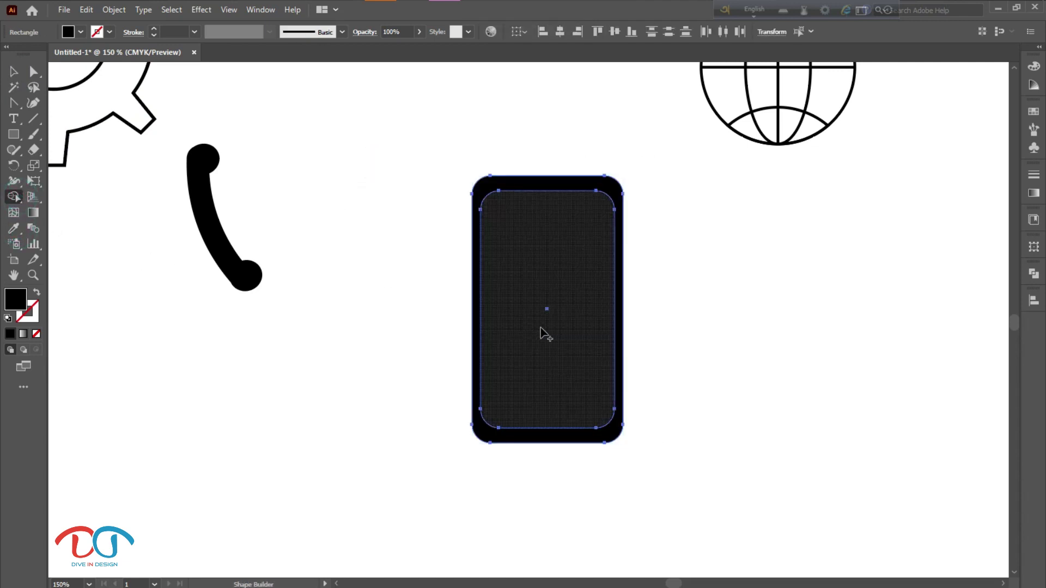
{"action": "left_click", "coordinate": [541, 327], "text": "alt"}
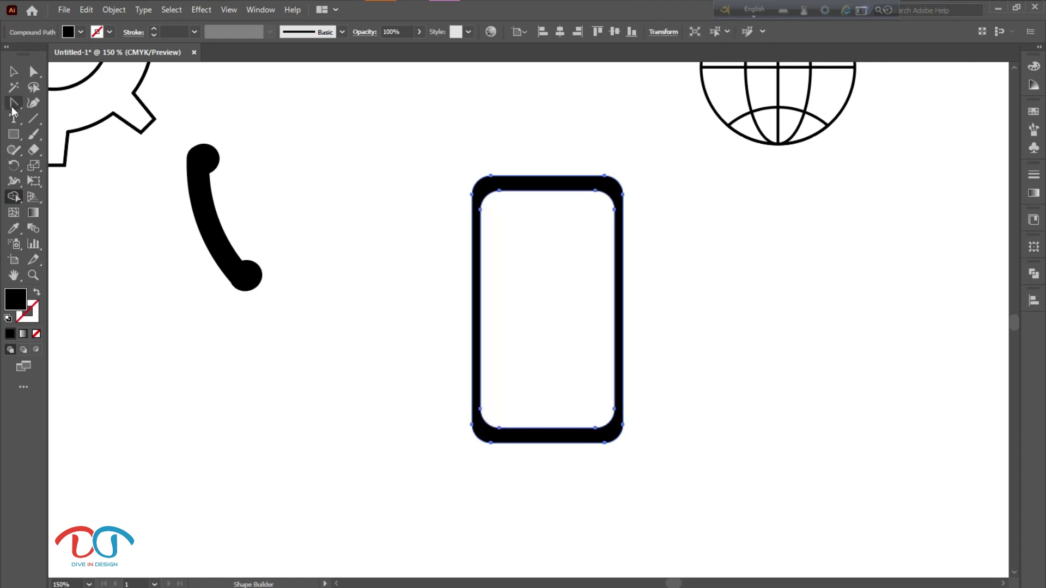
{"action": "left_click", "coordinate": [15, 77]}
{"action": "left_click", "coordinate": [400, 334]}
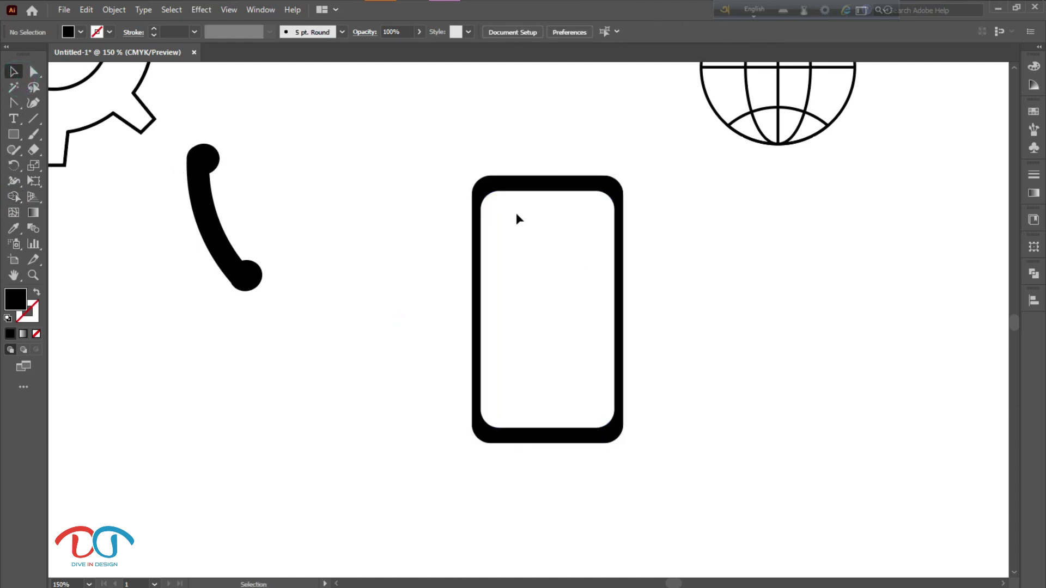
- Draw a small circle on the smartphone frame's top band and nudge it down slightly
{"action": "left_click", "coordinate": [18, 130]}
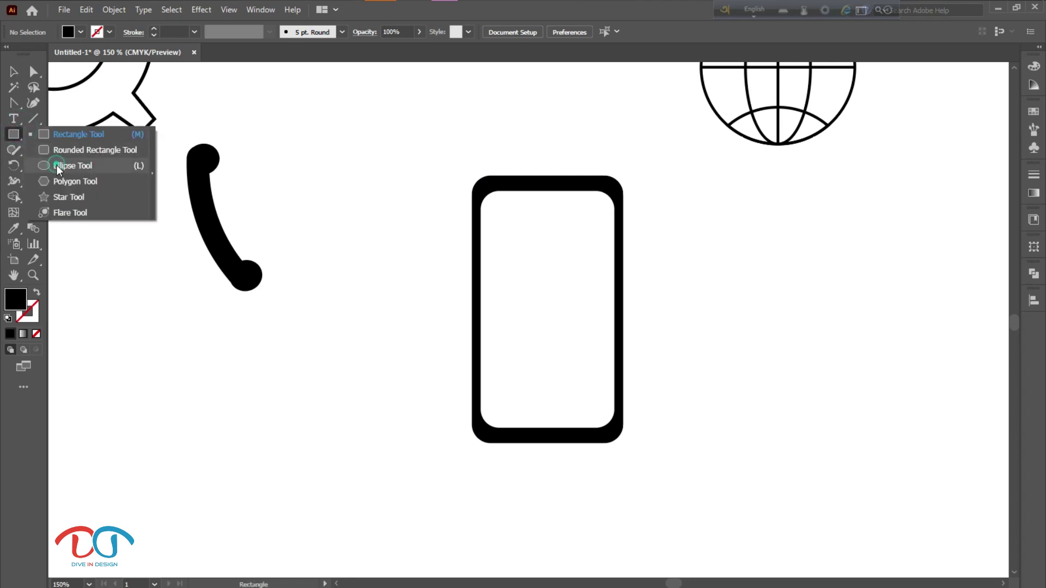
{"action": "left_click_drag", "start_coordinate": [19, 133], "coordinate": [56, 165]}
{"action": "scroll", "coordinate": [594, 218], "scroll_direction": "up", "scroll_amount": 1}
{"action": "scroll", "coordinate": [567, 210], "scroll_direction": "up", "scroll_amount": 2}
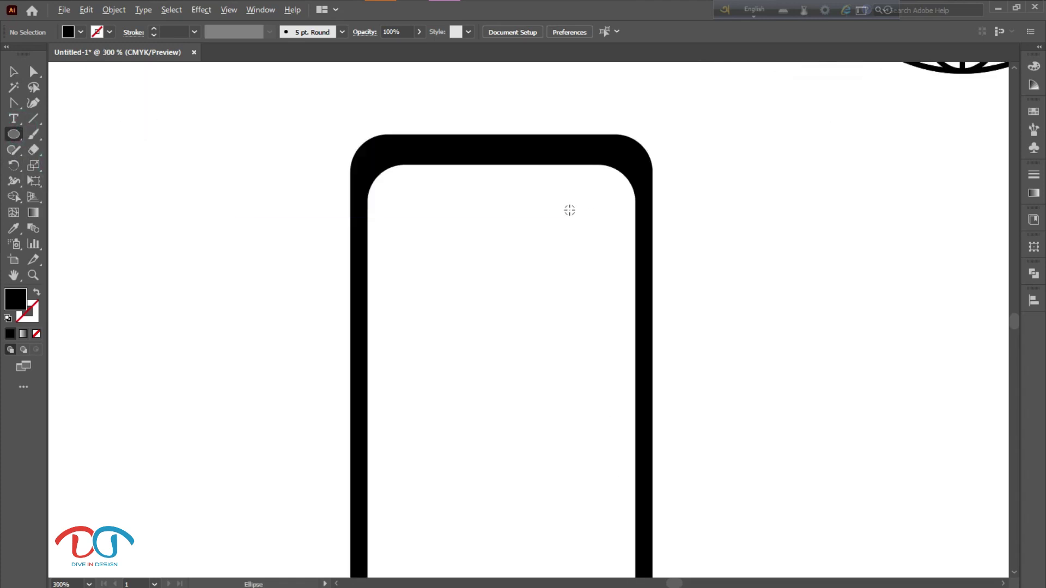
{"action": "scroll", "coordinate": [567, 210], "scroll_direction": "up", "scroll_amount": 3}
{"action": "scroll", "coordinate": [436, 126], "scroll_direction": "up", "scroll_amount": 1}
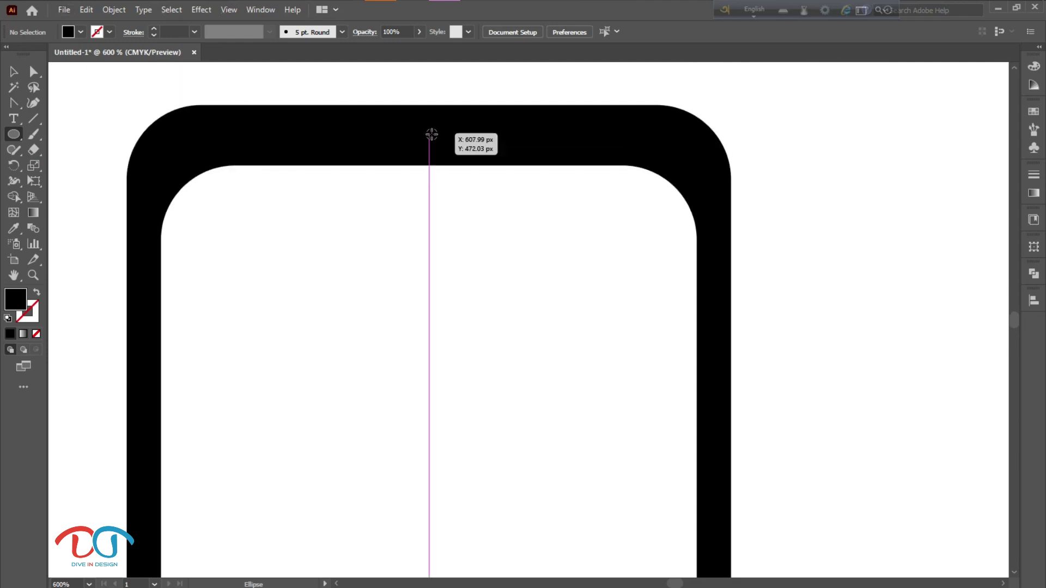
{"action": "left_click_drag", "start_coordinate": [422, 130], "coordinate": [440, 147]}
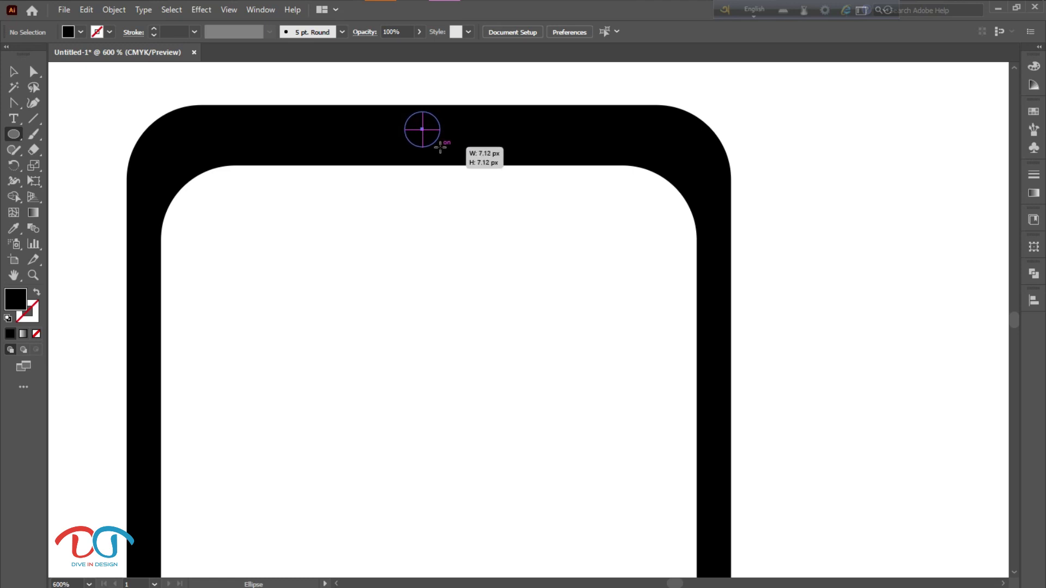
{"action": "left_click_drag", "start_coordinate": [441, 147], "coordinate": [440, 147]}
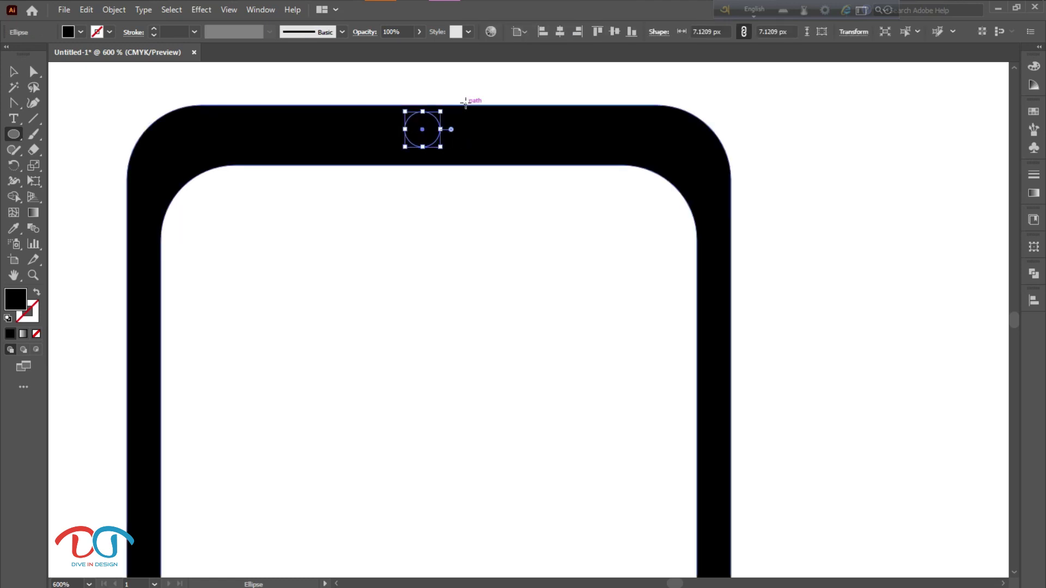
{"action": "key", "text": "Down"}
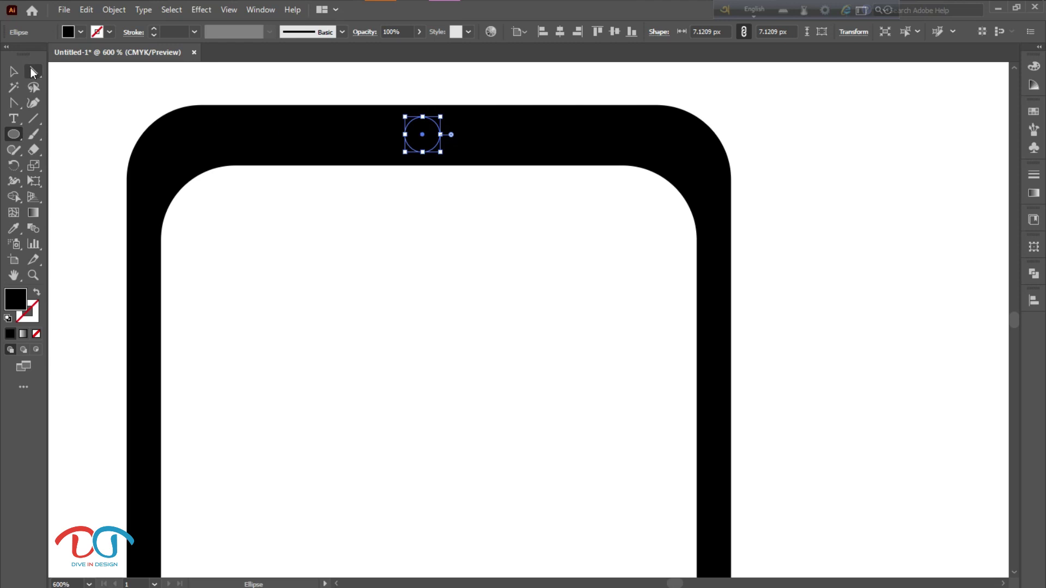
- Punch the circle out of the top band with Shape Builder as a camera hole
{"action": "left_click", "coordinate": [10, 73]}
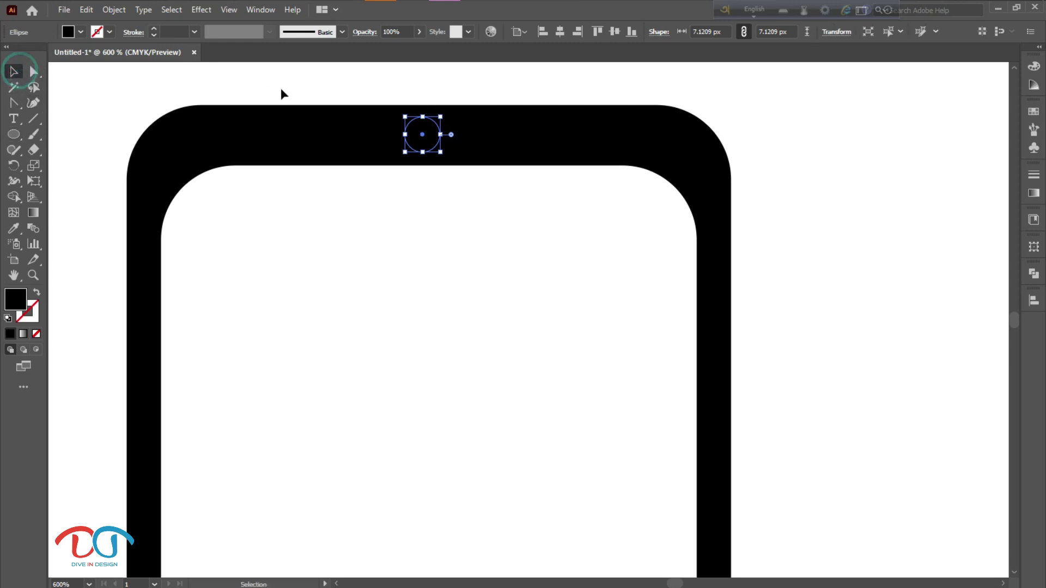
{"action": "left_click_drag", "start_coordinate": [318, 86], "coordinate": [388, 182]}
{"action": "left_click", "coordinate": [16, 195]}
{"action": "left_click", "coordinate": [419, 142], "text": "alt"}
{"action": "scroll", "coordinate": [434, 248], "scroll_direction": "down", "scroll_amount": 3, "text": "alt"}
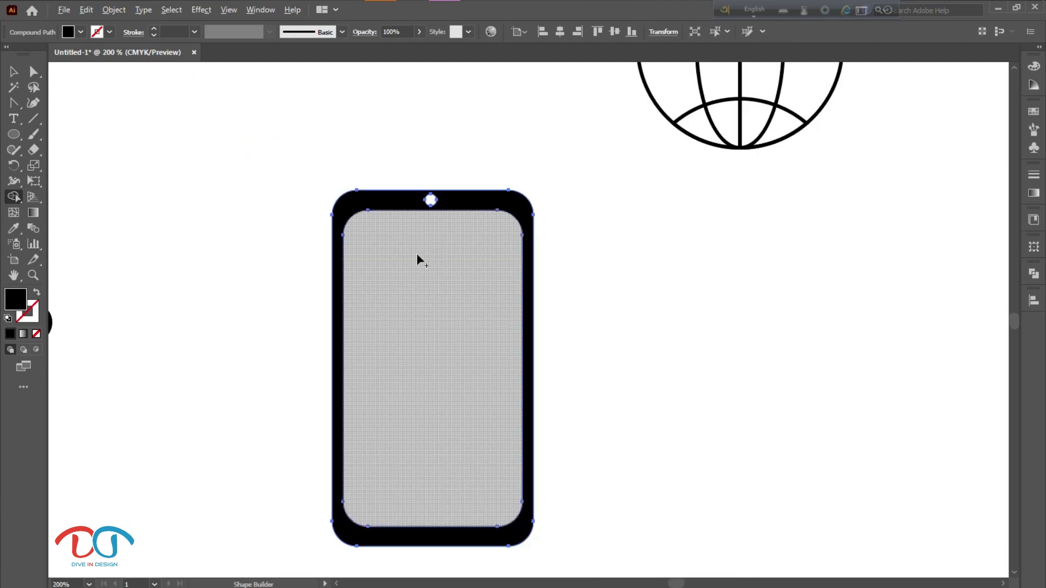
{"action": "left_click", "coordinate": [13, 71]}
{"action": "left_click", "coordinate": [251, 235]}
{"action": "scroll", "coordinate": [250, 235], "scroll_direction": "down", "scroll_amount": 2}
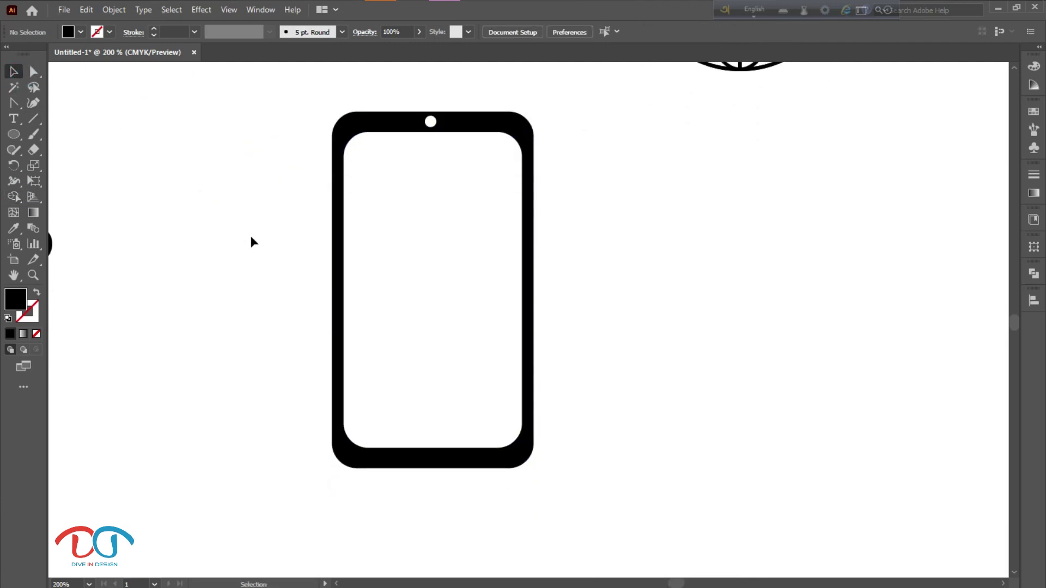
{"action": "scroll", "coordinate": [251, 237], "scroll_direction": "down", "scroll_amount": 2}
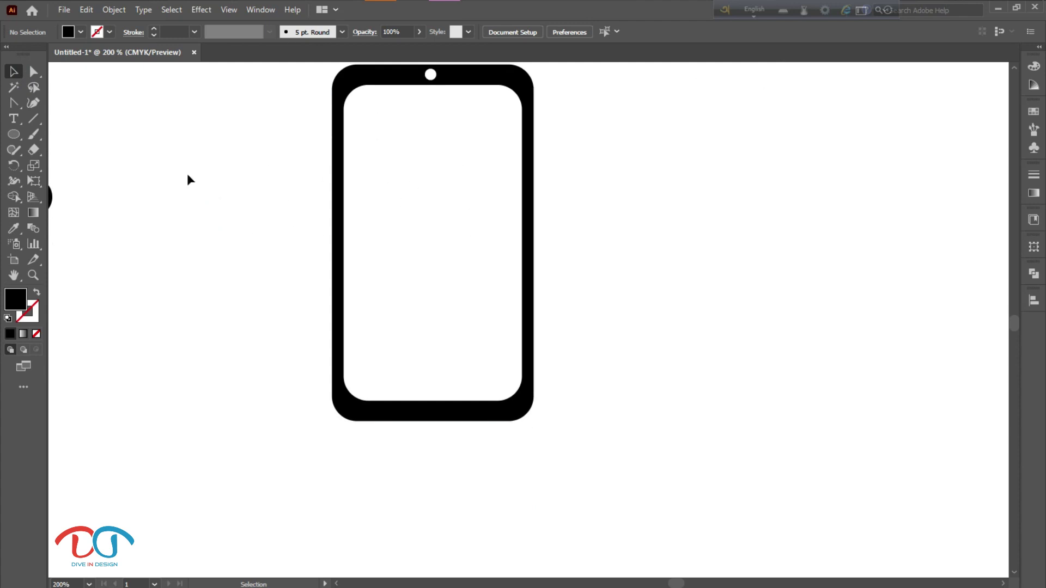
- Draw a small rectangle on the smartphone frame's bottom band
{"action": "left_click_drag", "start_coordinate": [14, 134], "coordinate": [58, 163]}
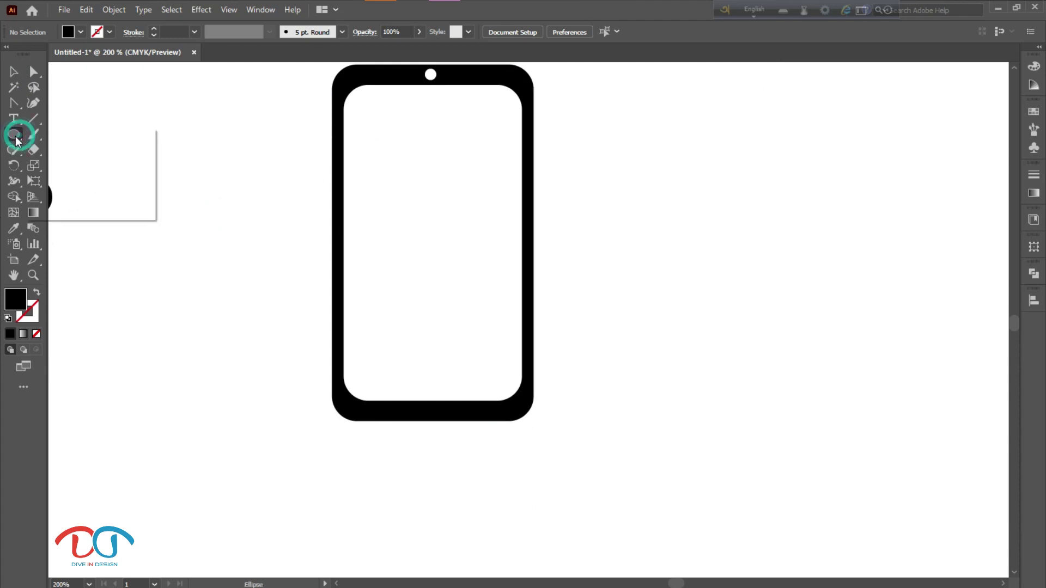
{"action": "left_click", "coordinate": [72, 132]}
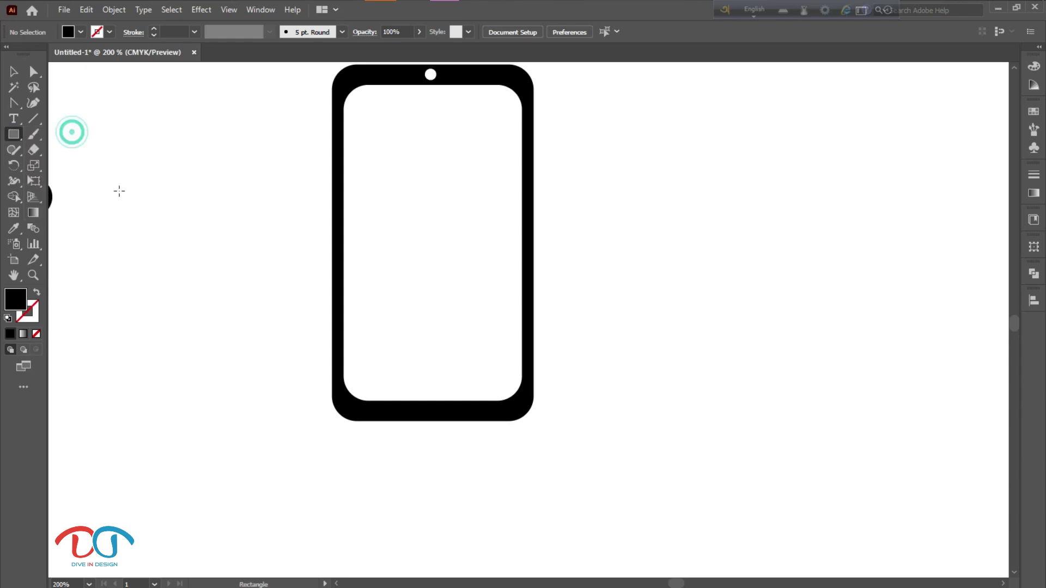
{"action": "scroll", "coordinate": [284, 362], "scroll_direction": "down", "scroll_amount": 2}
{"action": "scroll", "coordinate": [364, 384], "scroll_direction": "down", "scroll_amount": 1}
{"action": "scroll", "coordinate": [368, 376], "scroll_direction": "up", "scroll_amount": 1}
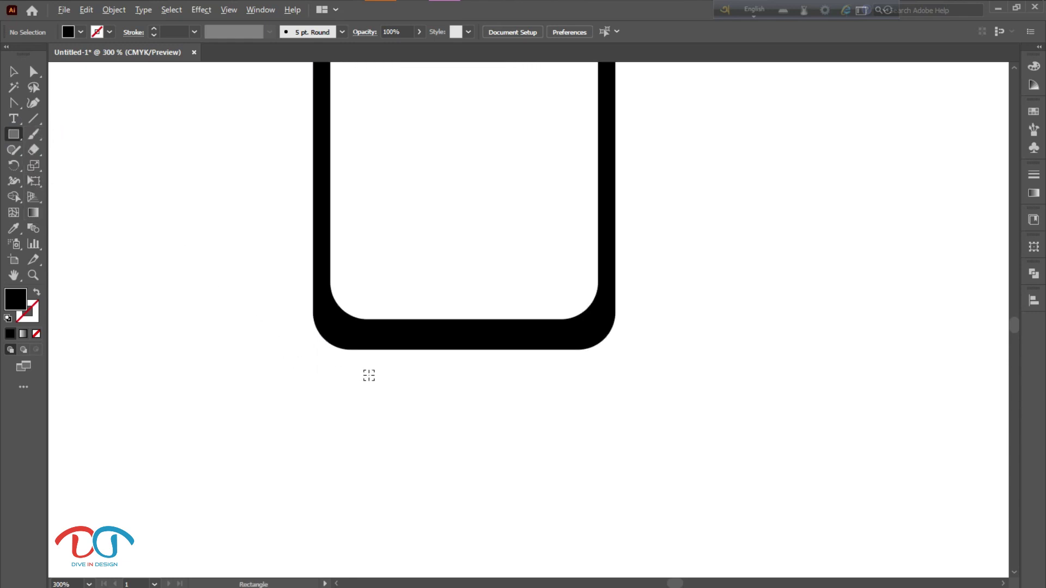
{"action": "scroll", "coordinate": [371, 375], "scroll_direction": "up", "scroll_amount": 3}
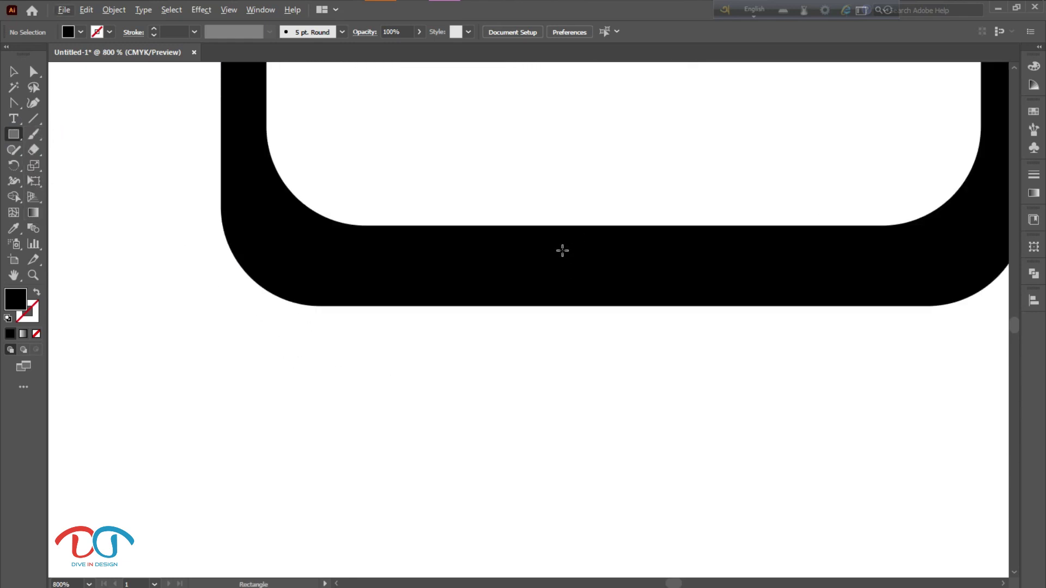
{"action": "left_click_drag", "start_coordinate": [567, 246], "coordinate": [731, 290]}
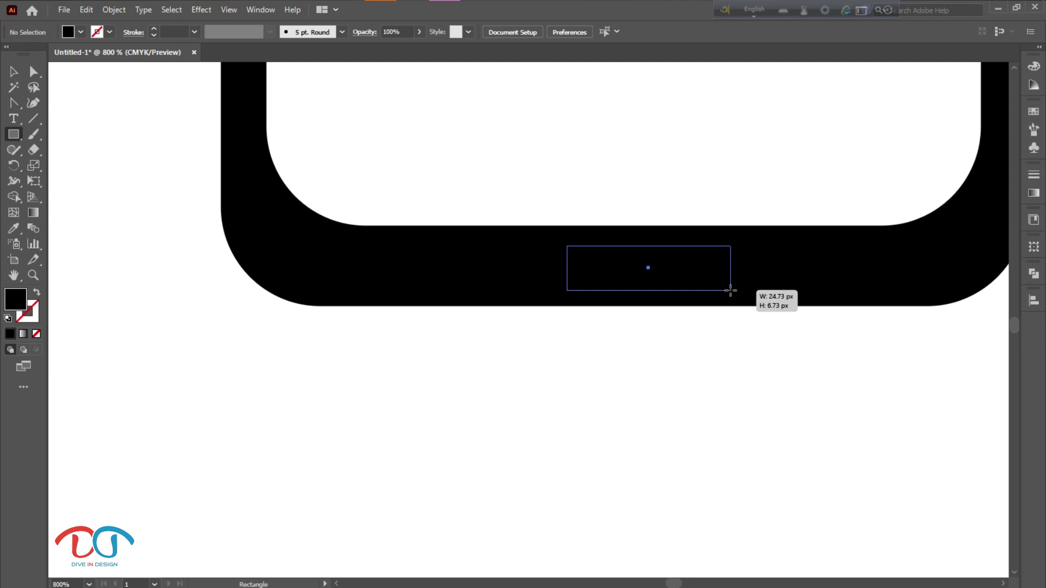
{"action": "left_click_drag", "start_coordinate": [730, 290], "coordinate": [730, 291]}
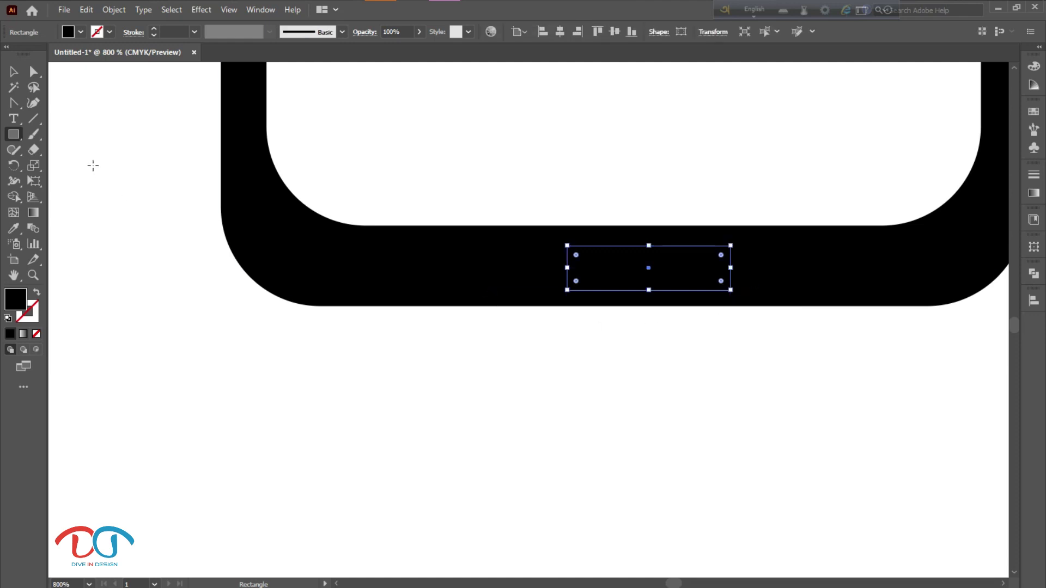
- Cut the rectangle out of the bottom band with Shape Builder as a button slot
{"action": "left_click", "coordinate": [13, 71]}
{"action": "left_click_drag", "start_coordinate": [477, 149], "coordinate": [654, 303]}
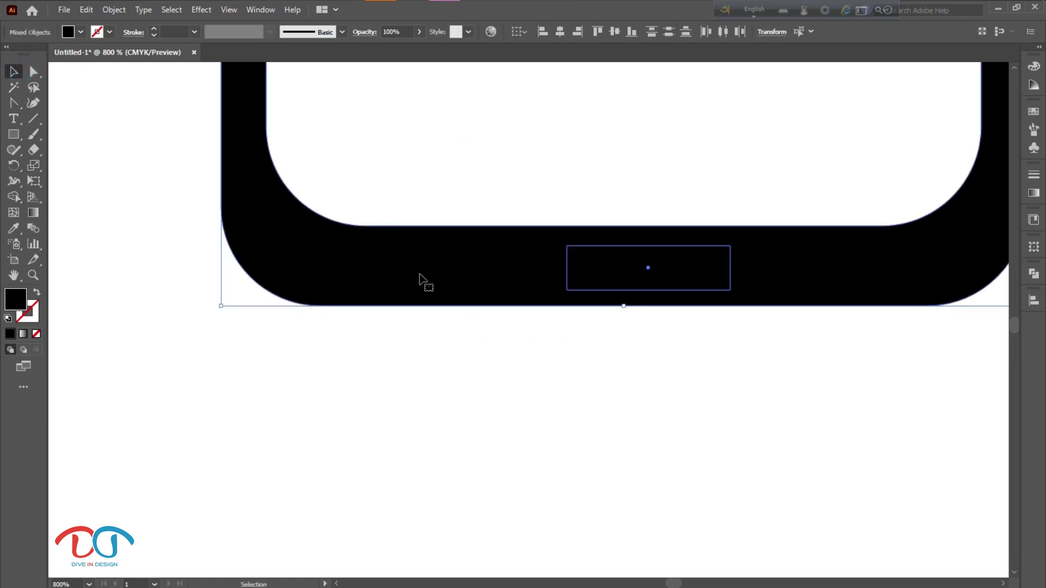
{"action": "left_click", "coordinate": [14, 196]}
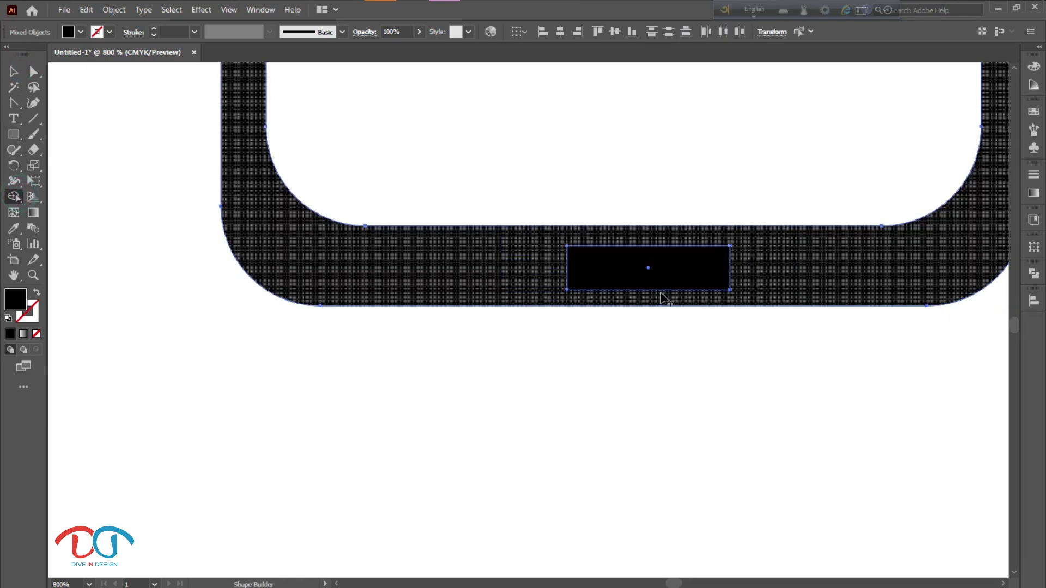
{"action": "left_click", "coordinate": [659, 283], "text": "alt"}
{"action": "scroll", "coordinate": [630, 336], "scroll_direction": "down", "scroll_amount": 3}
{"action": "scroll", "coordinate": [619, 354], "scroll_direction": "down", "scroll_amount": 2}
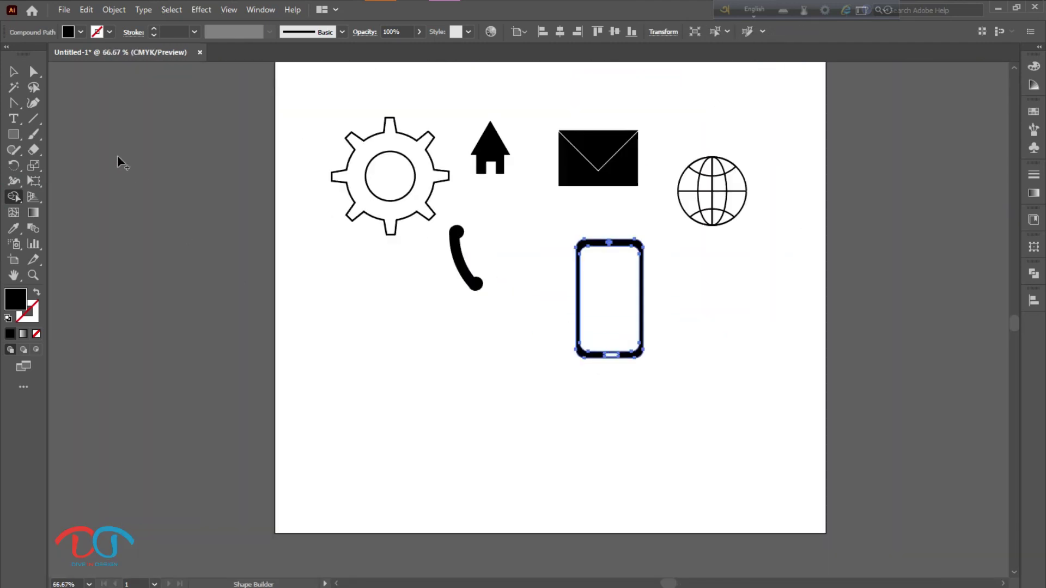
{"action": "left_click", "coordinate": [14, 71]}
{"action": "left_click", "coordinate": [536, 374]}
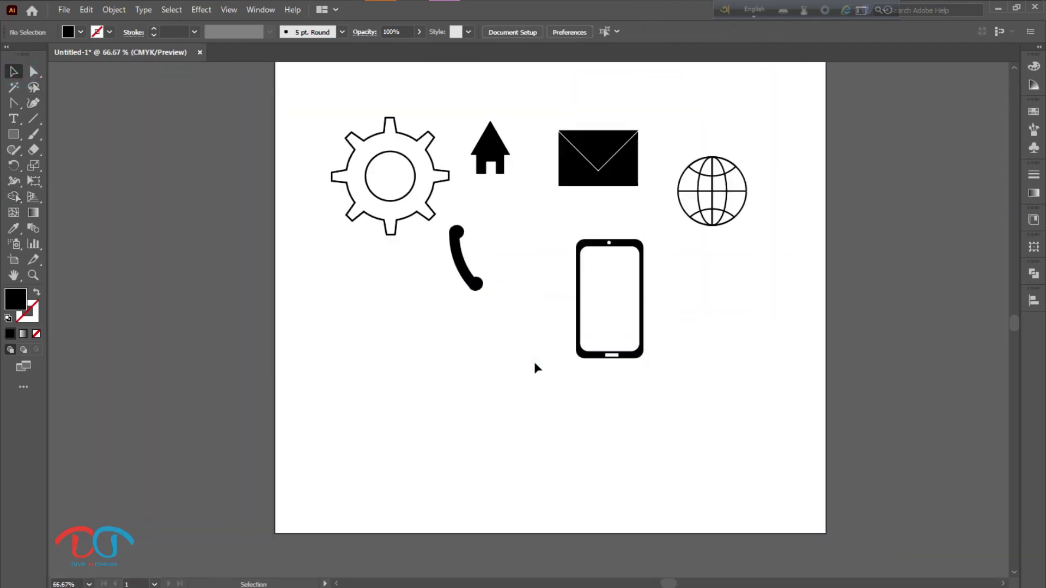
- Shrink the smartphone icon slightly
{"action": "left_click_drag", "start_coordinate": [532, 254], "coordinate": [721, 380]}
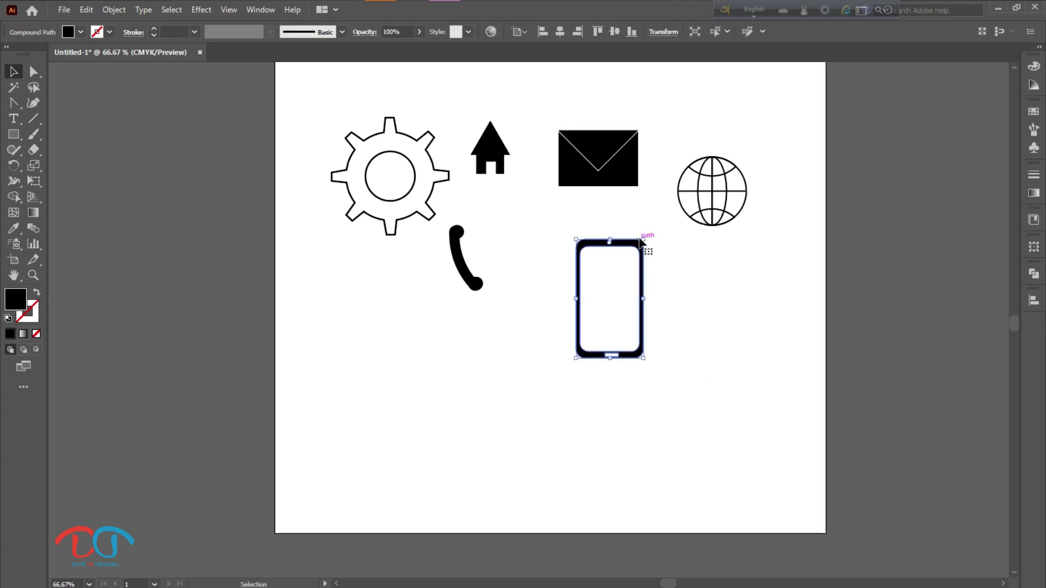
{"action": "left_click_drag", "start_coordinate": [645, 238], "coordinate": [642, 245]}
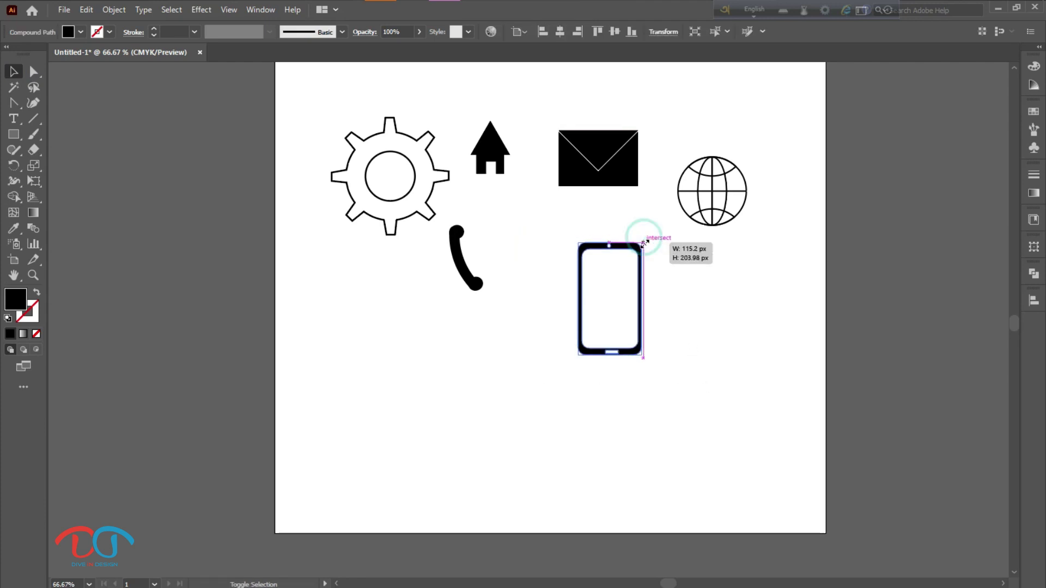
{"action": "left_click", "coordinate": [732, 320]}
{"action": "scroll", "coordinate": [731, 318], "scroll_direction": "up", "scroll_amount": 1}
{"action": "scroll", "coordinate": [709, 398], "scroll_direction": "down", "scroll_amount": 1}
{"action": "scroll", "coordinate": [699, 408], "scroll_direction": "up", "scroll_amount": 1}
- Select all six icons and scale them up together across the artboard
{"action": "left_click_drag", "start_coordinate": [737, 494], "coordinate": [320, 214]}
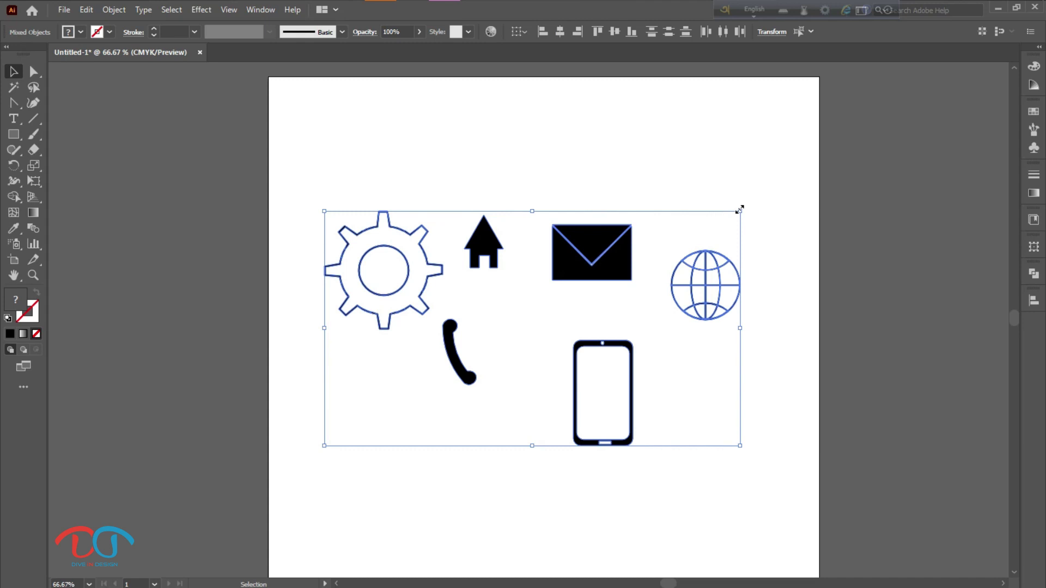
{"action": "left_click", "coordinate": [754, 193]}
{"action": "left_click_drag", "start_coordinate": [740, 211], "coordinate": [790, 172]}
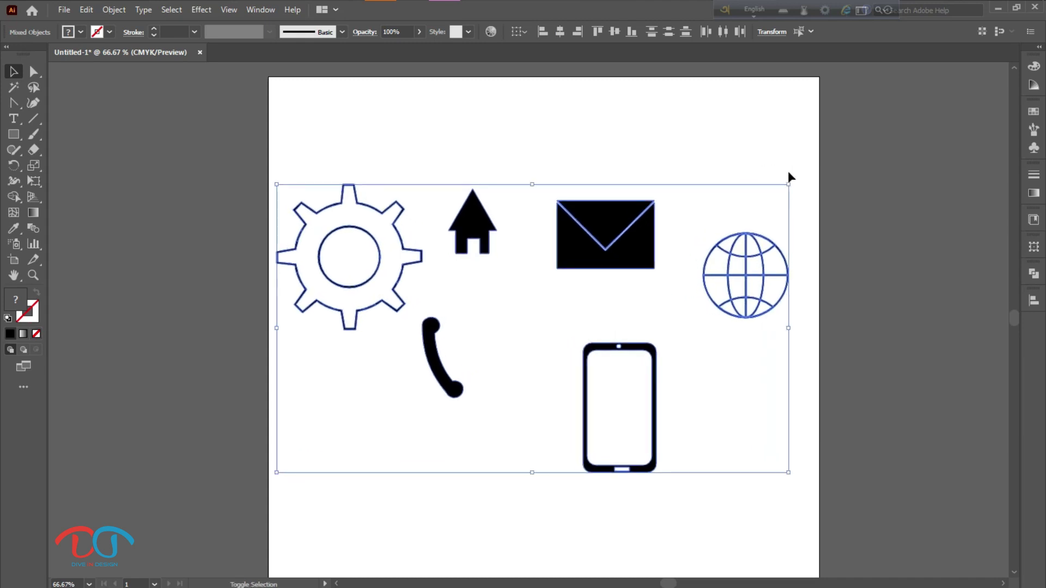
{"action": "left_click", "coordinate": [646, 129]}
{"action": "scroll", "coordinate": [469, 414], "scroll_direction": "down", "scroll_amount": 1}
{"action": "scroll", "coordinate": [441, 441], "scroll_direction": "down", "scroll_amount": 1}
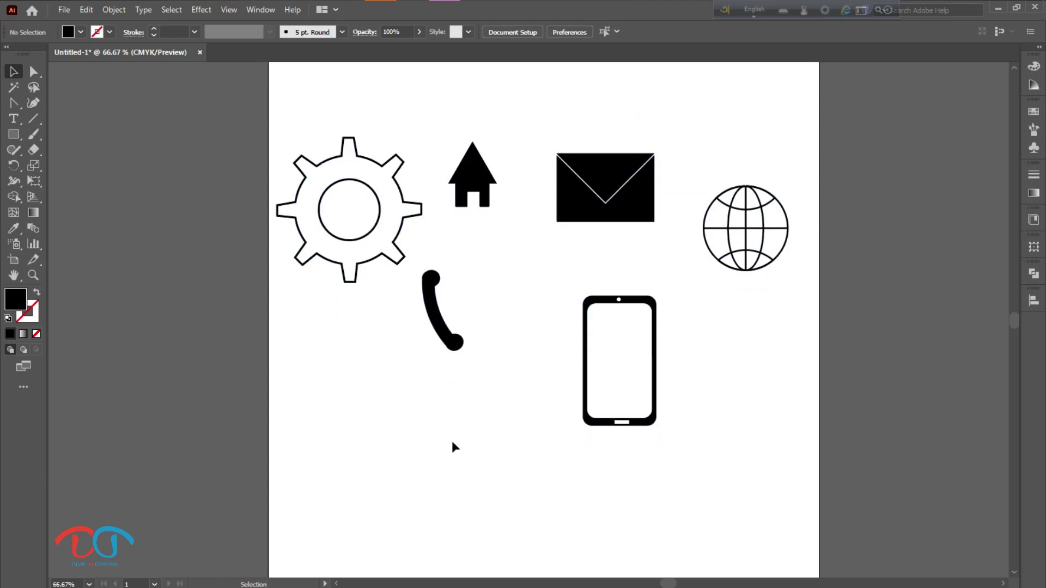